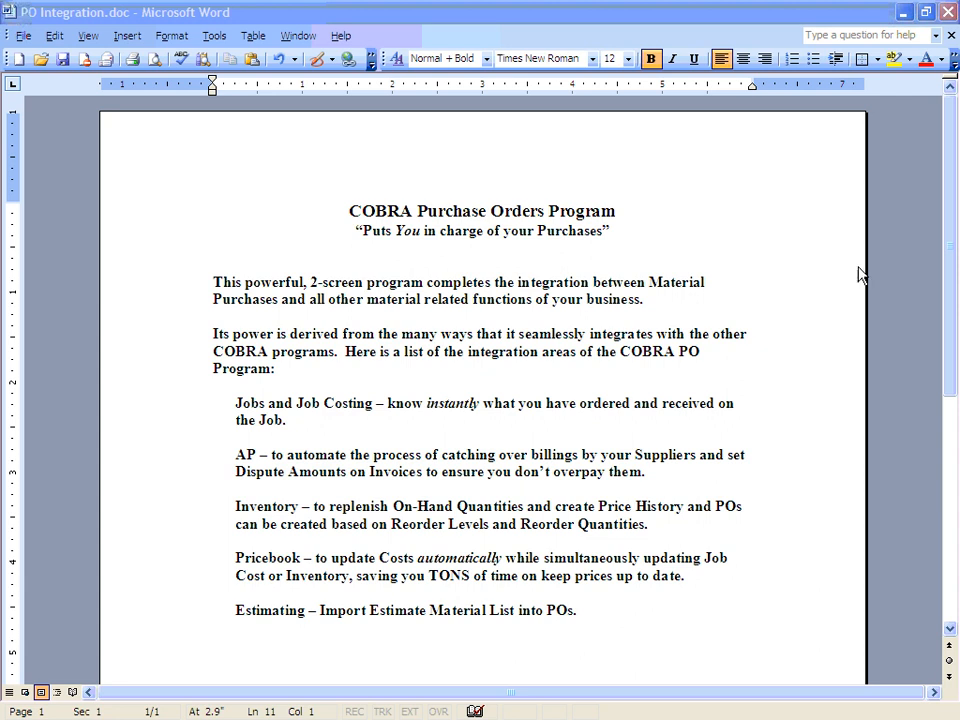
Step: Close the open Word documents and switch to the COBRA window
{"action": "left_click", "coordinate": [948, 14]}
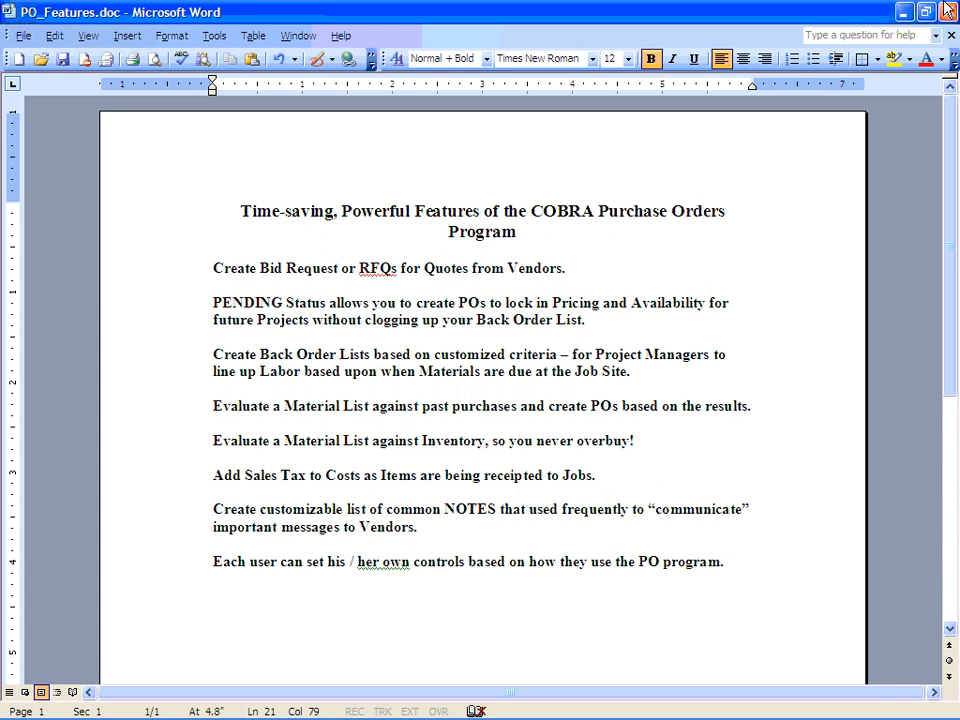
{"action": "left_click", "coordinate": [951, 35]}
{"action": "key", "text": "alt+Tab"}
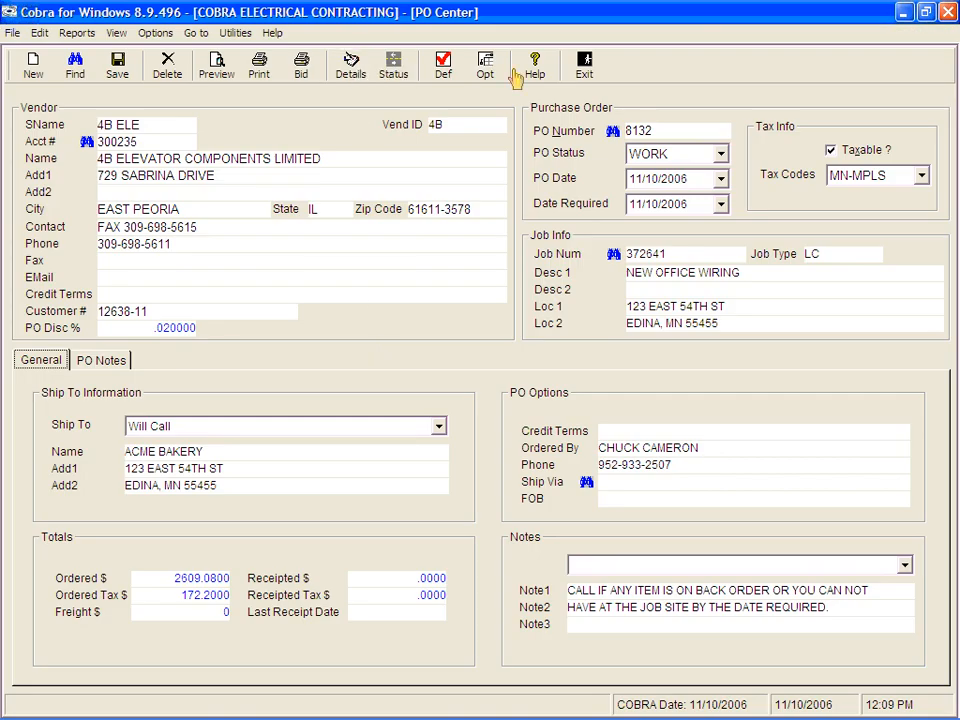
Step: Exit the PO Center and reopen the Purchase Order program from the COBRA menu
{"action": "left_click", "coordinate": [584, 68]}
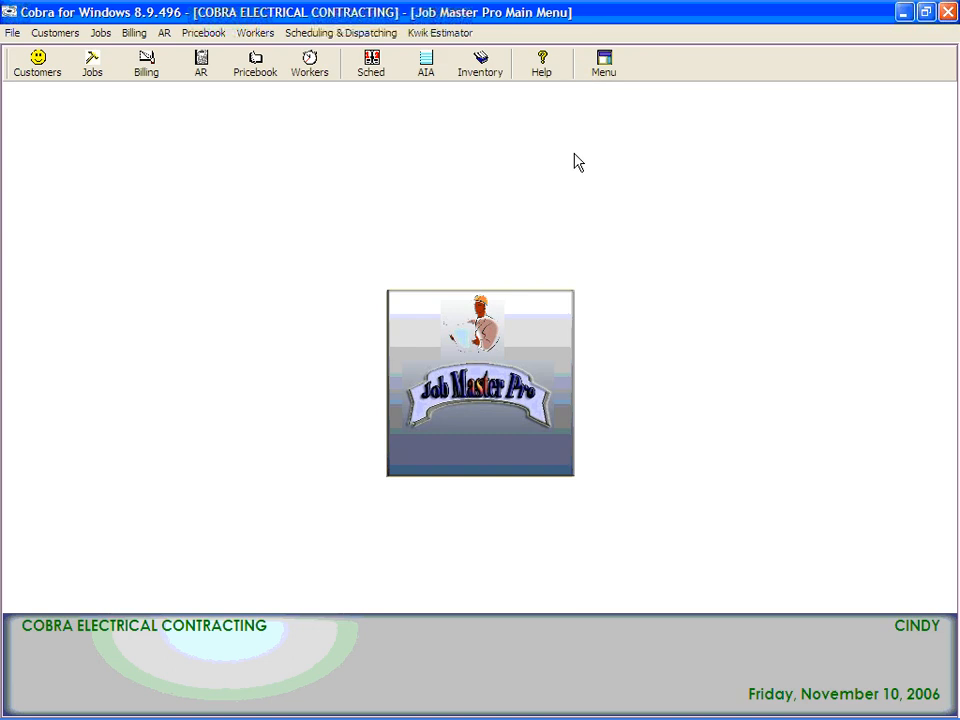
{"action": "left_click", "coordinate": [604, 64]}
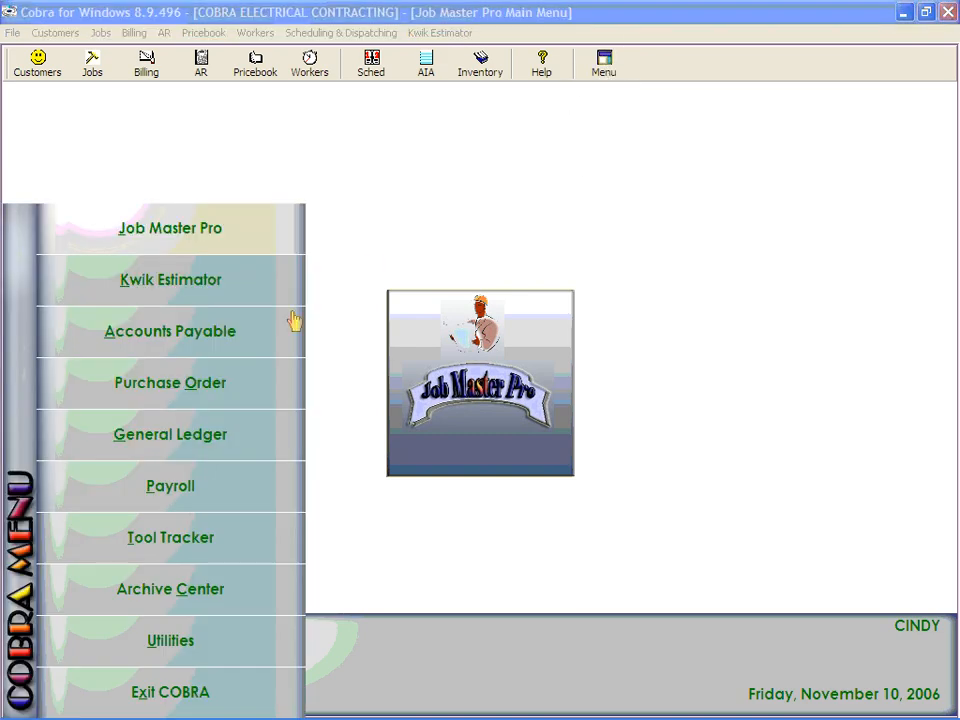
{"action": "left_click", "coordinate": [118, 383]}
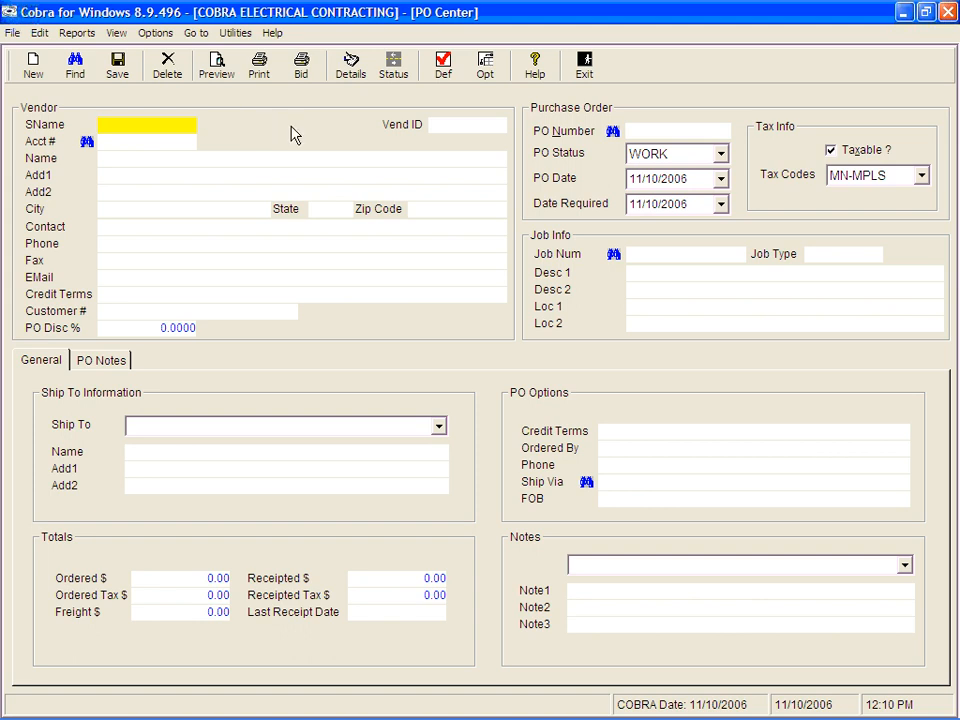
Step: Look up the vendor by short name "4" and pick 4B ELE for the purchase order
{"action": "type", "text": "4"}
{"action": "key", "text": "Return"}
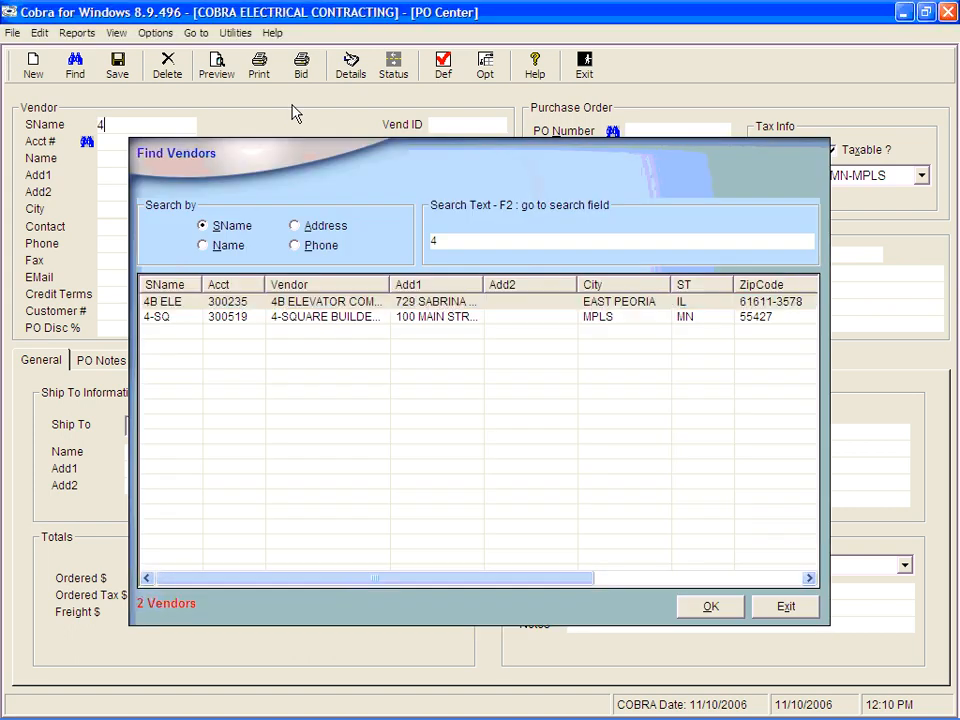
{"action": "key", "text": "Return"}
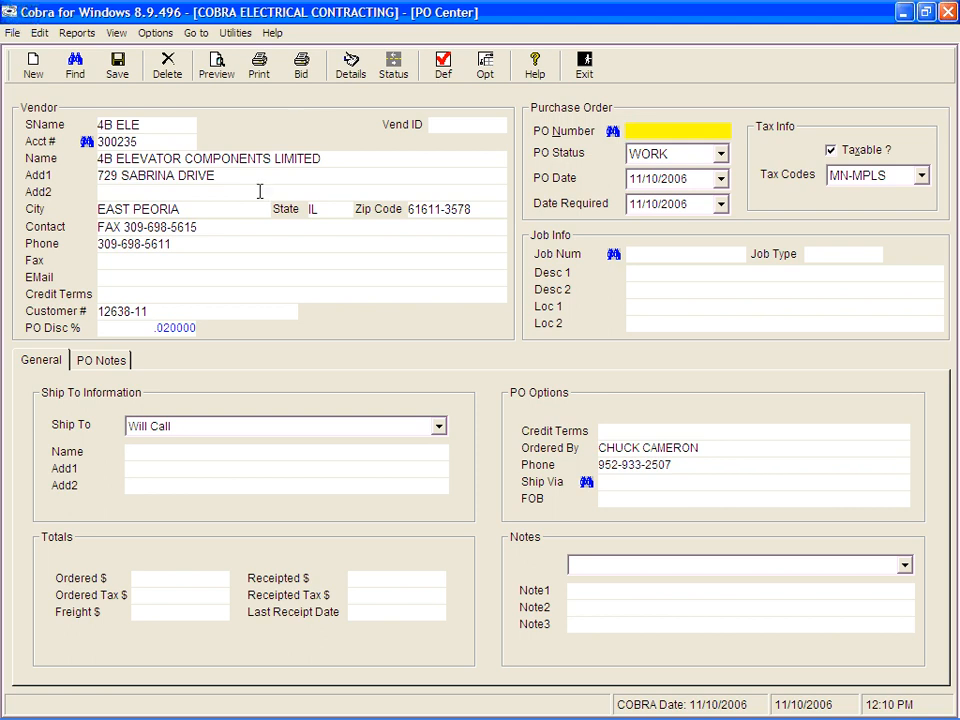
Step: Review the vendor's PO discount field and the PO defaults settings, closing without saving
{"action": "left_click", "coordinate": [130, 329]}
{"action": "left_click_drag", "start_coordinate": [130, 329], "coordinate": [313, 326]}
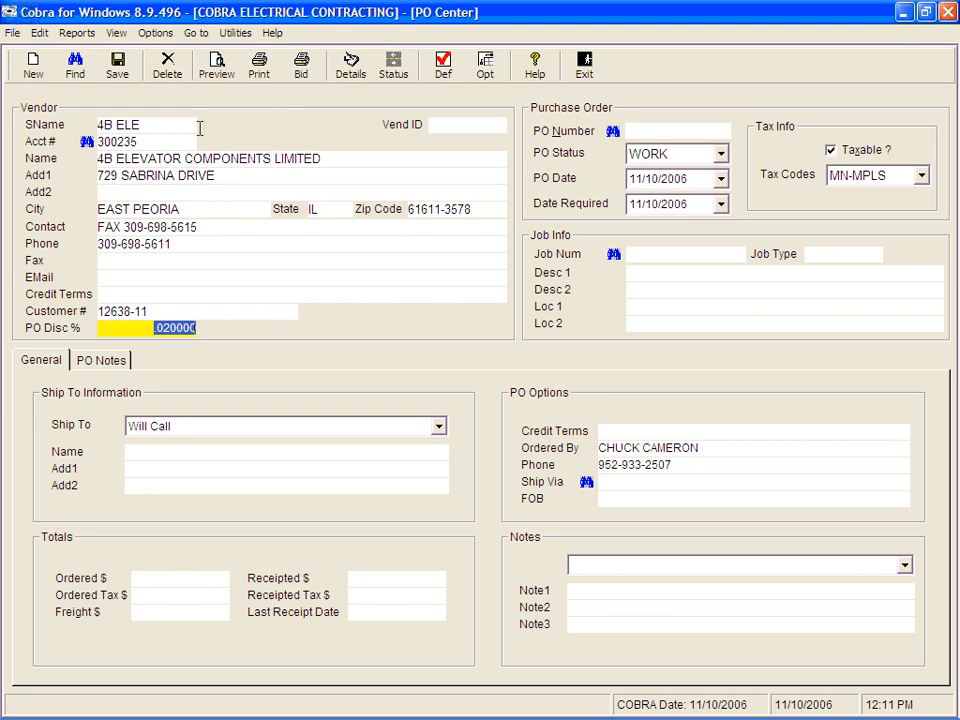
{"action": "left_click", "coordinate": [10, 36]}
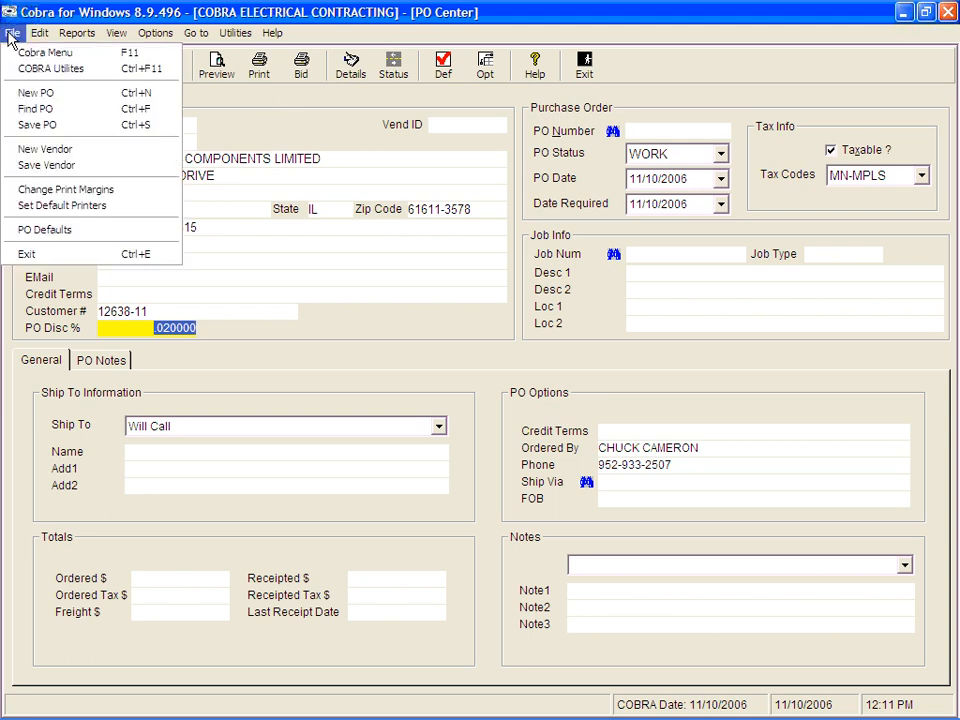
{"action": "left_click", "coordinate": [56, 232]}
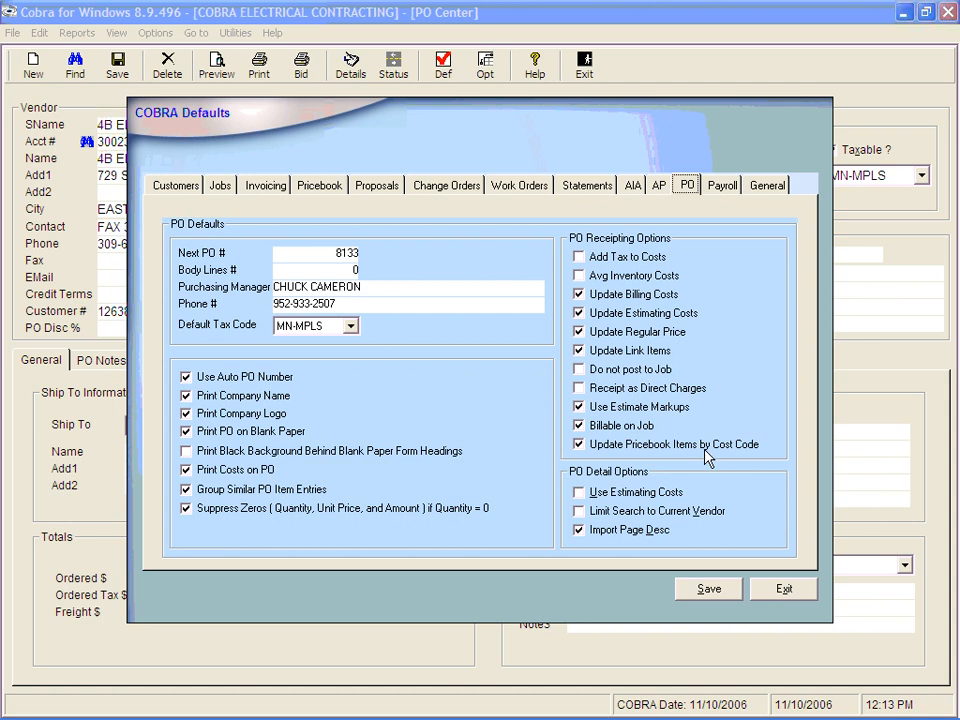
{"action": "left_click", "coordinate": [784, 592]}
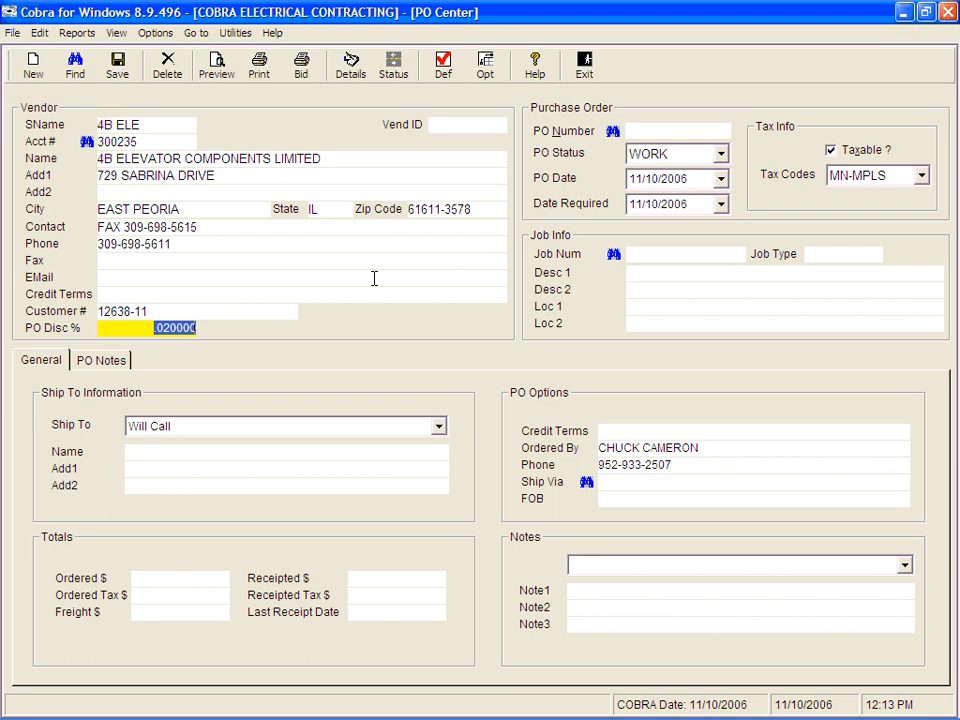
Step: Browse the Options menu and the PO notes list
{"action": "left_click", "coordinate": [152, 33]}
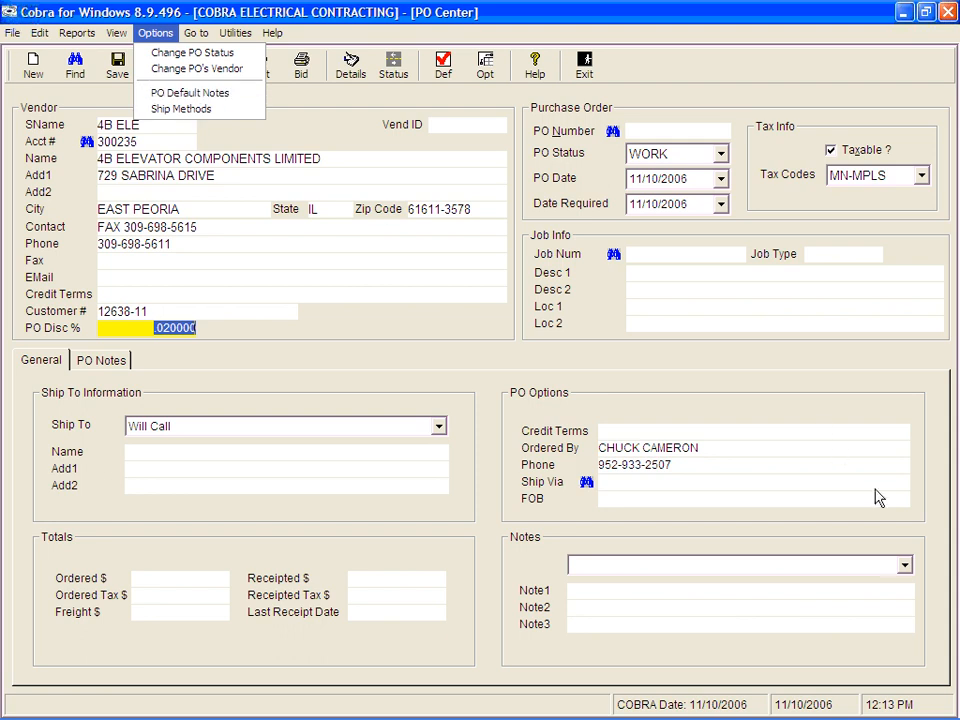
{"action": "left_click", "coordinate": [906, 567]}
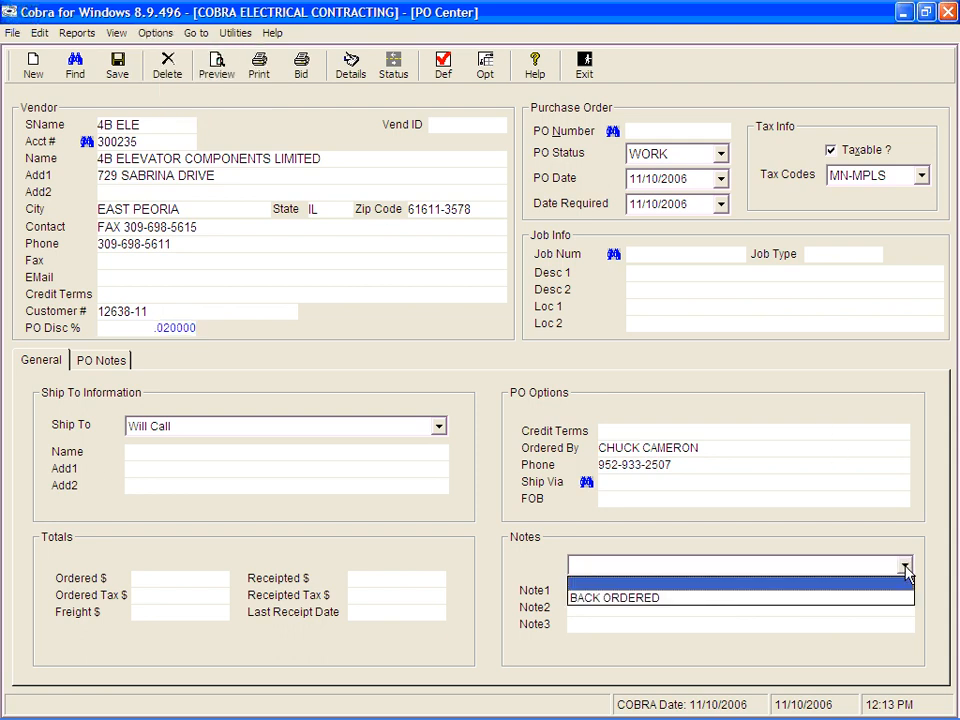
{"action": "left_click", "coordinate": [906, 567]}
{"action": "left_click", "coordinate": [906, 567]}
{"action": "left_click", "coordinate": [906, 567]}
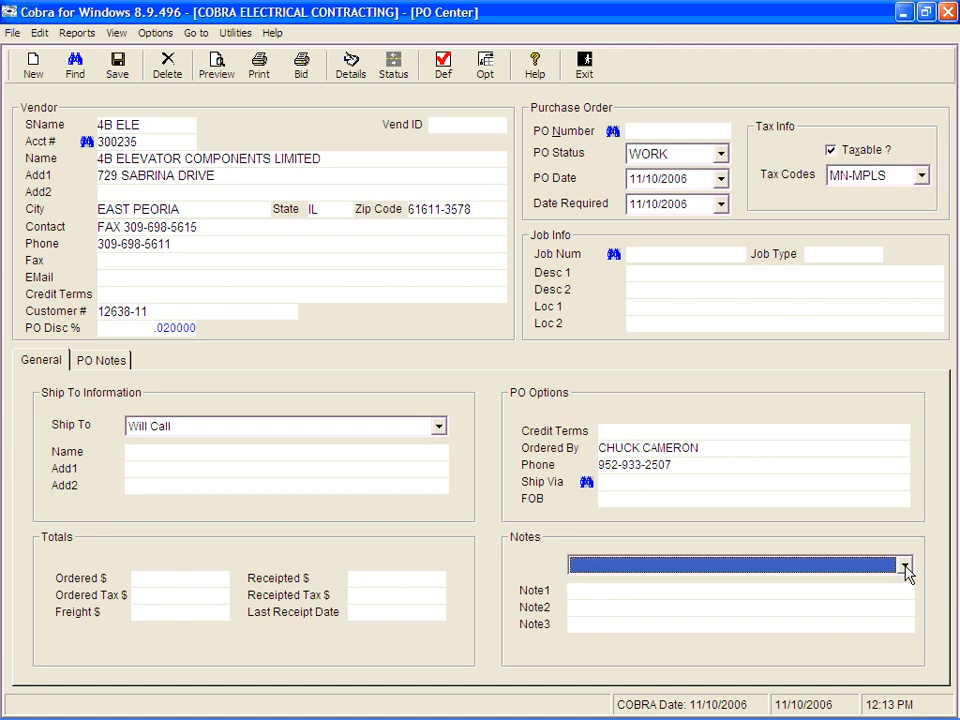
Step: Open the PO default notes and inspect the BACK ORDERED note, then close the notes window
{"action": "left_click", "coordinate": [157, 36]}
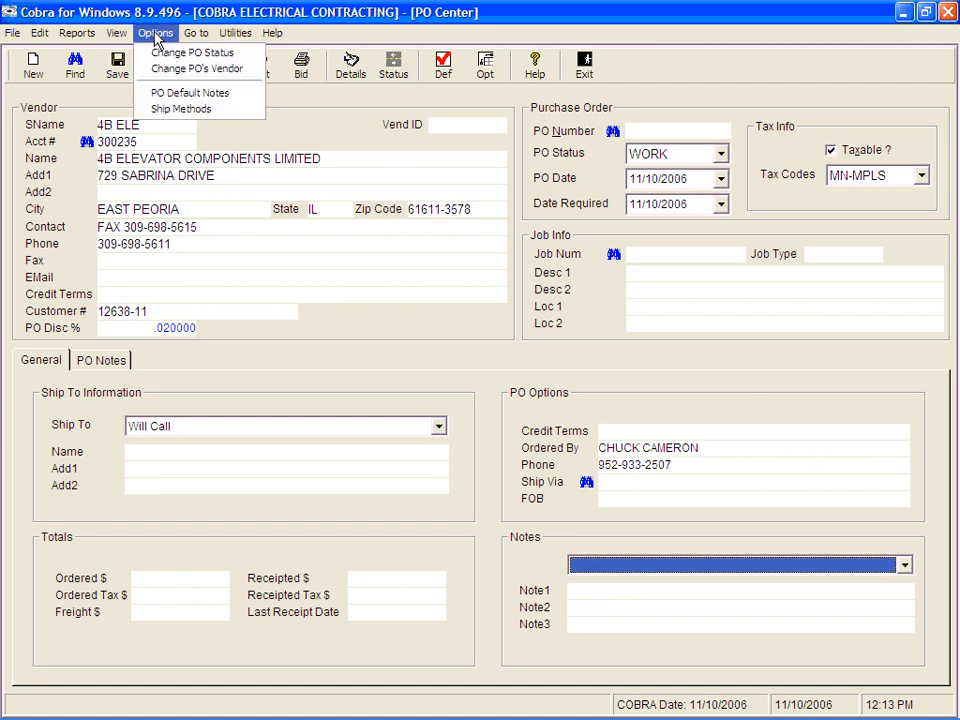
{"action": "left_click", "coordinate": [159, 97]}
{"action": "left_click", "coordinate": [261, 240]}
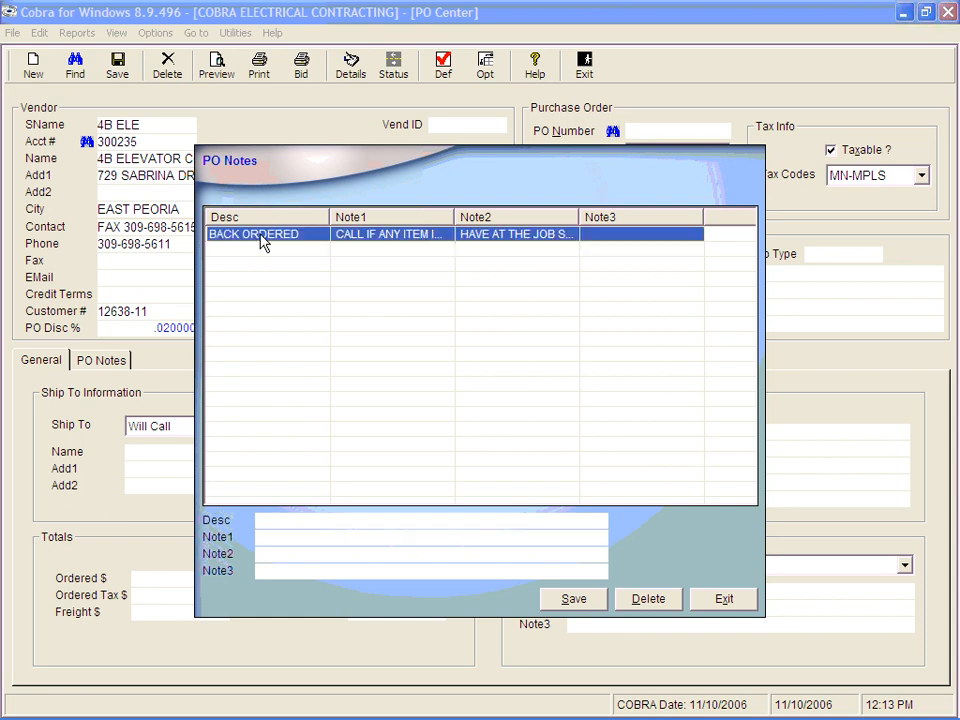
{"action": "double_click", "coordinate": [261, 240]}
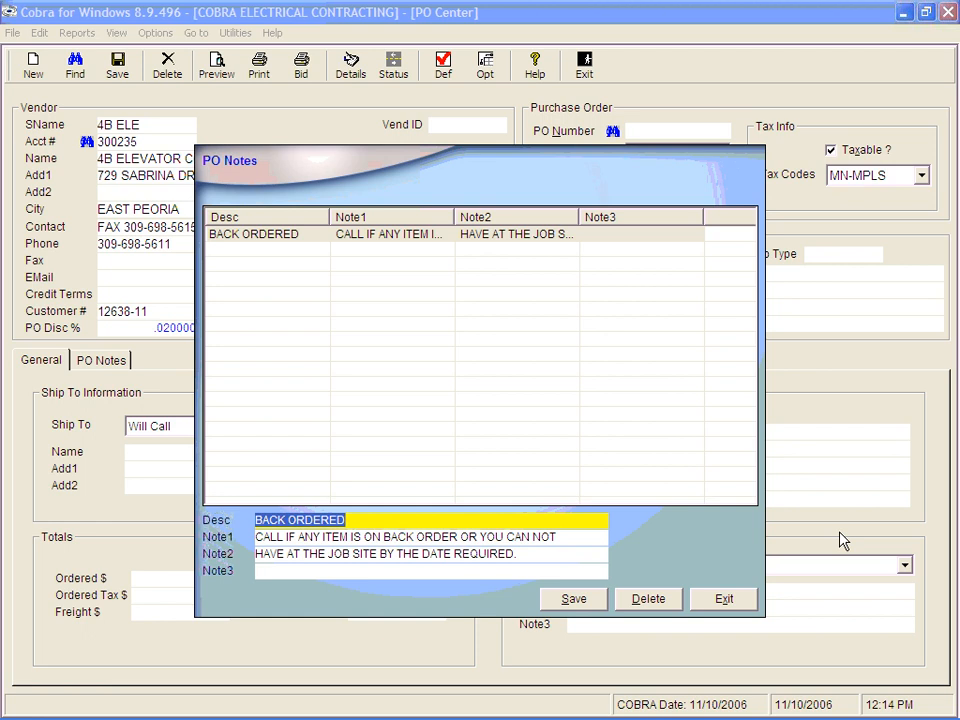
{"action": "left_click", "coordinate": [718, 600]}
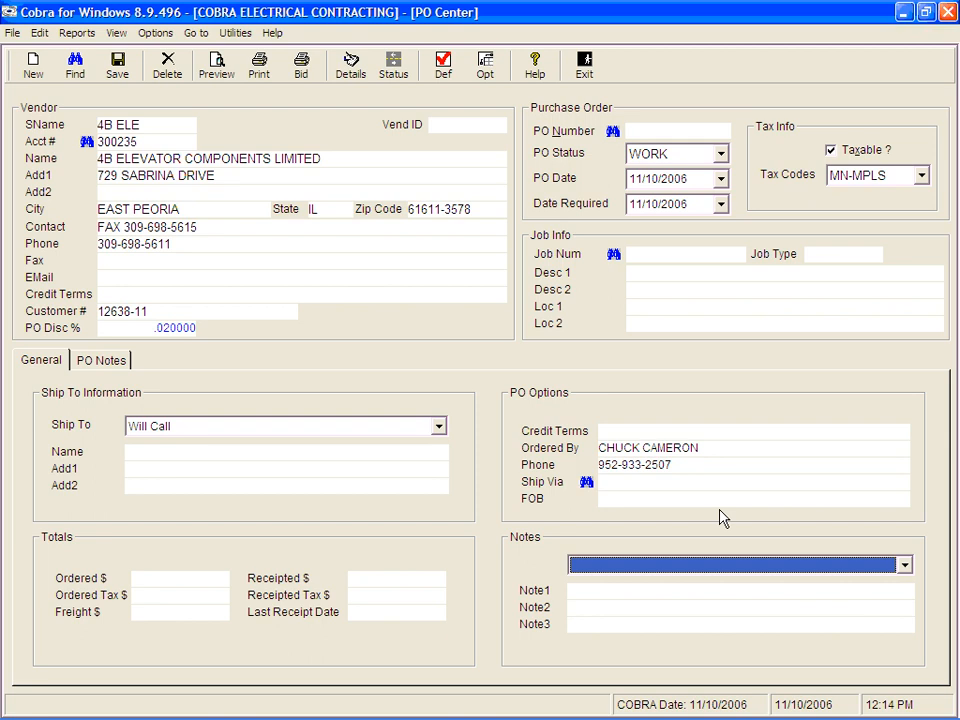
Step: Browse the notes list and the PO default notes window again without changes
{"action": "left_click", "coordinate": [904, 566]}
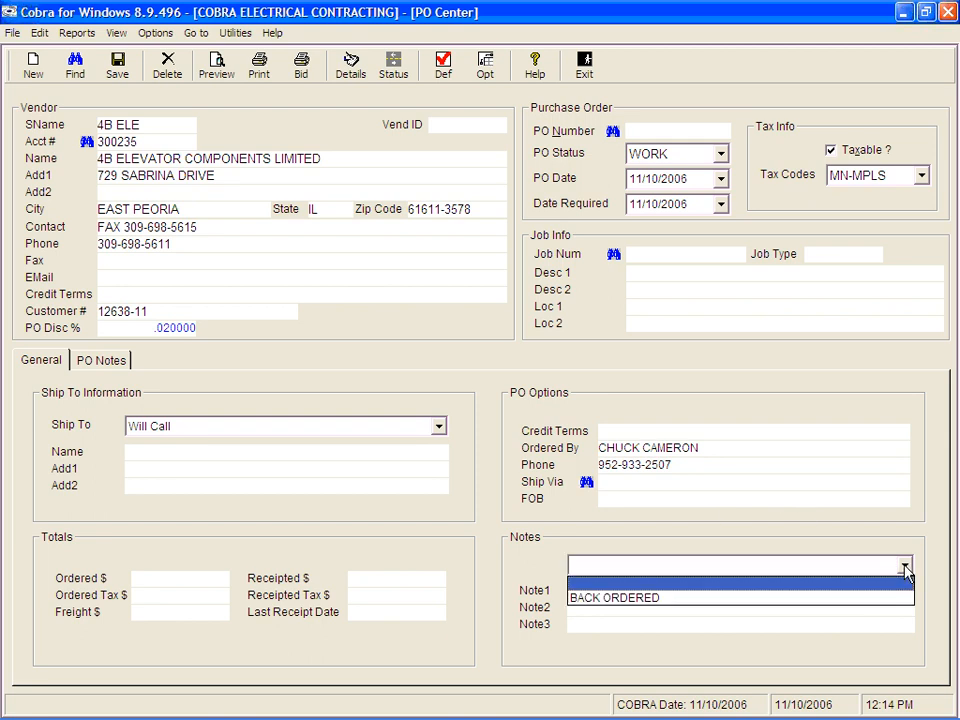
{"action": "left_click", "coordinate": [905, 568]}
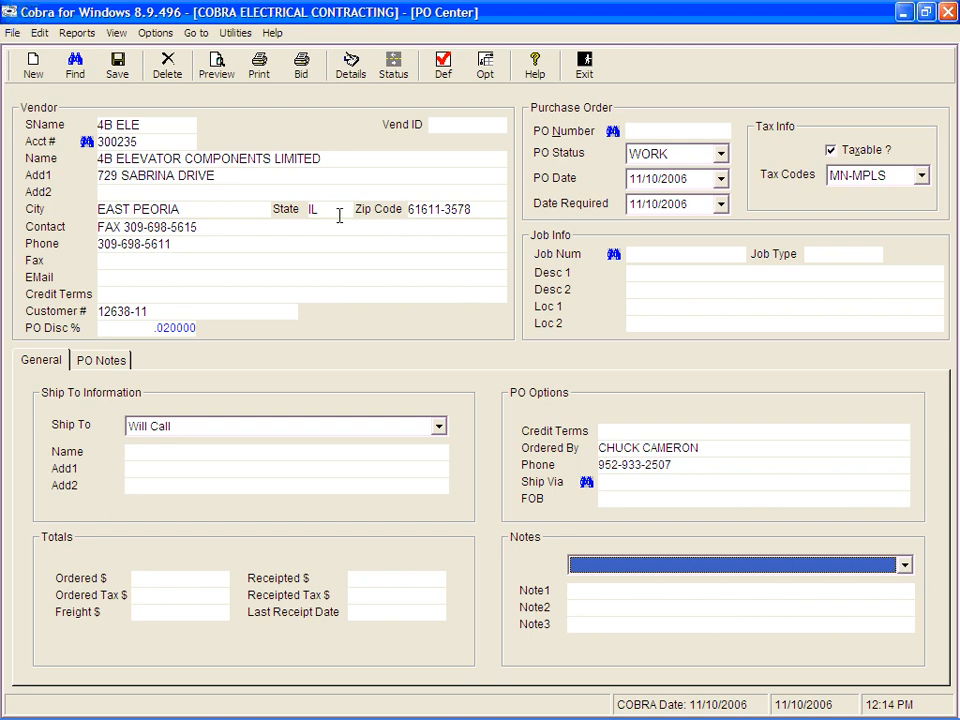
{"action": "left_click", "coordinate": [152, 34]}
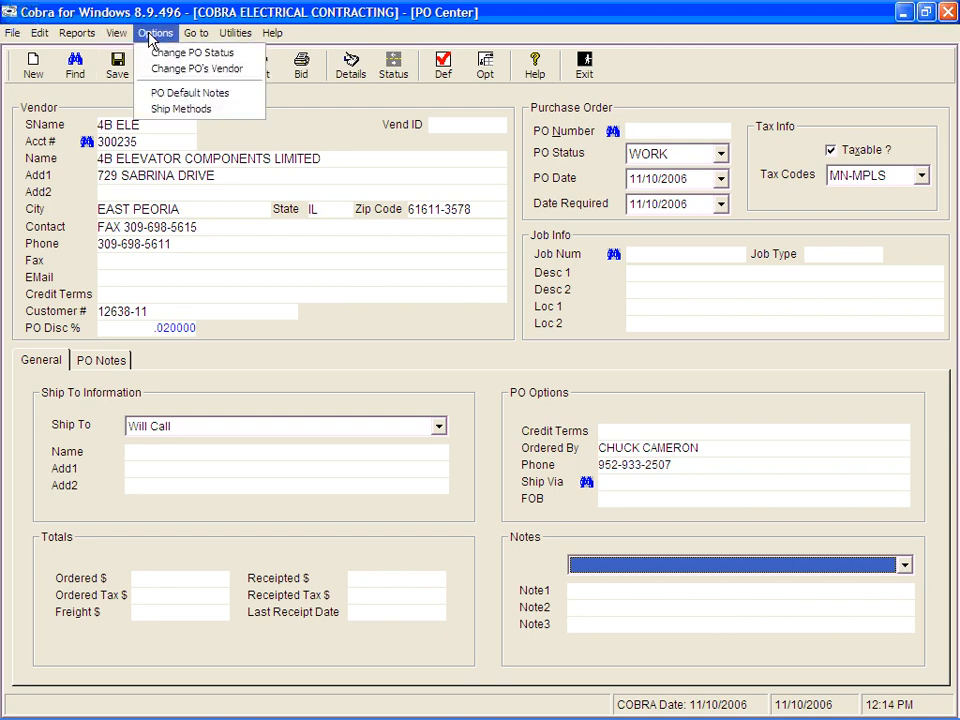
{"action": "left_click", "coordinate": [156, 93]}
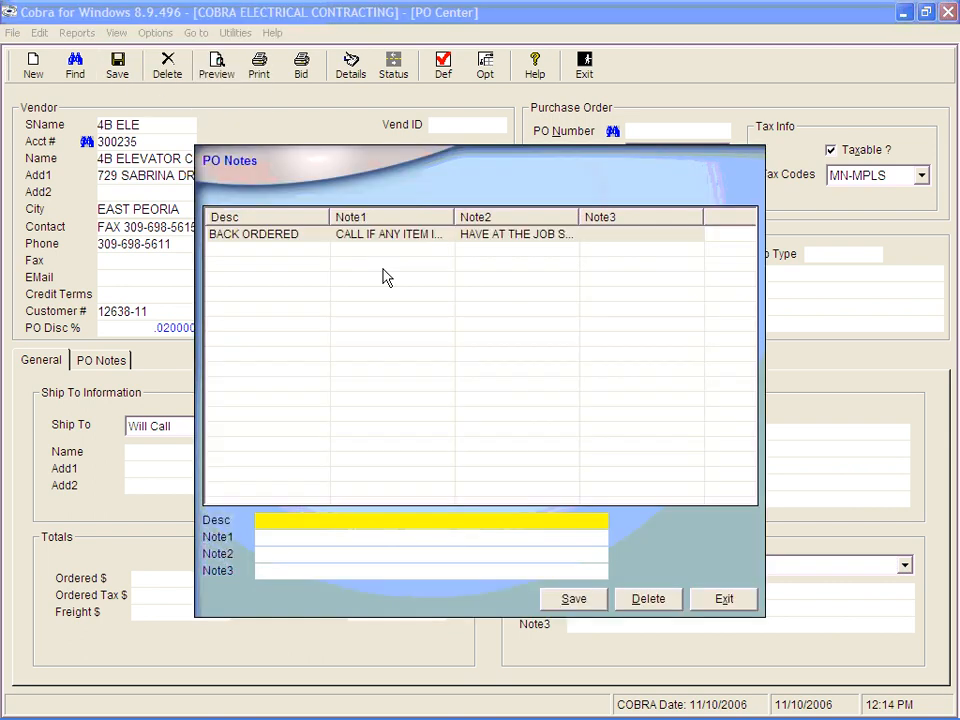
{"action": "left_click", "coordinate": [724, 599]}
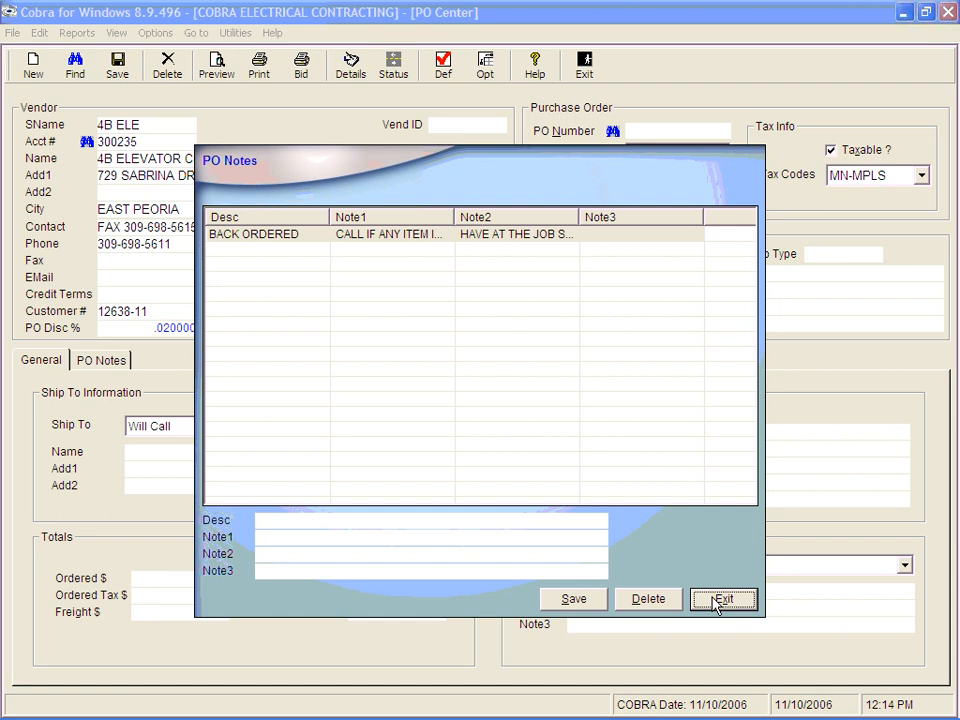
{"action": "left_click", "coordinate": [904, 566]}
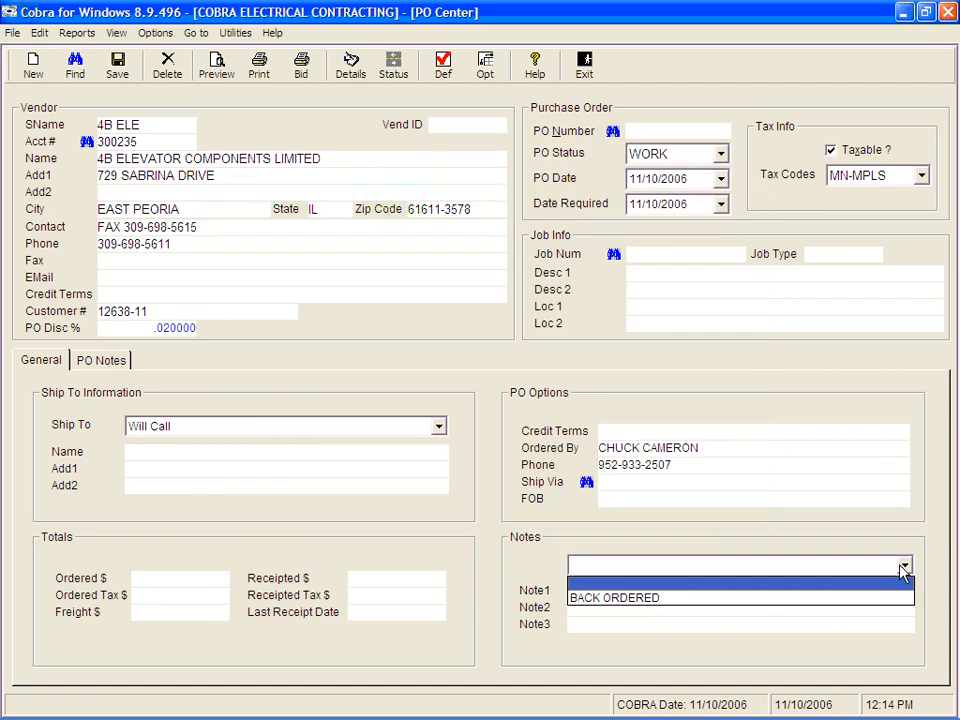
{"action": "left_click", "coordinate": [904, 568]}
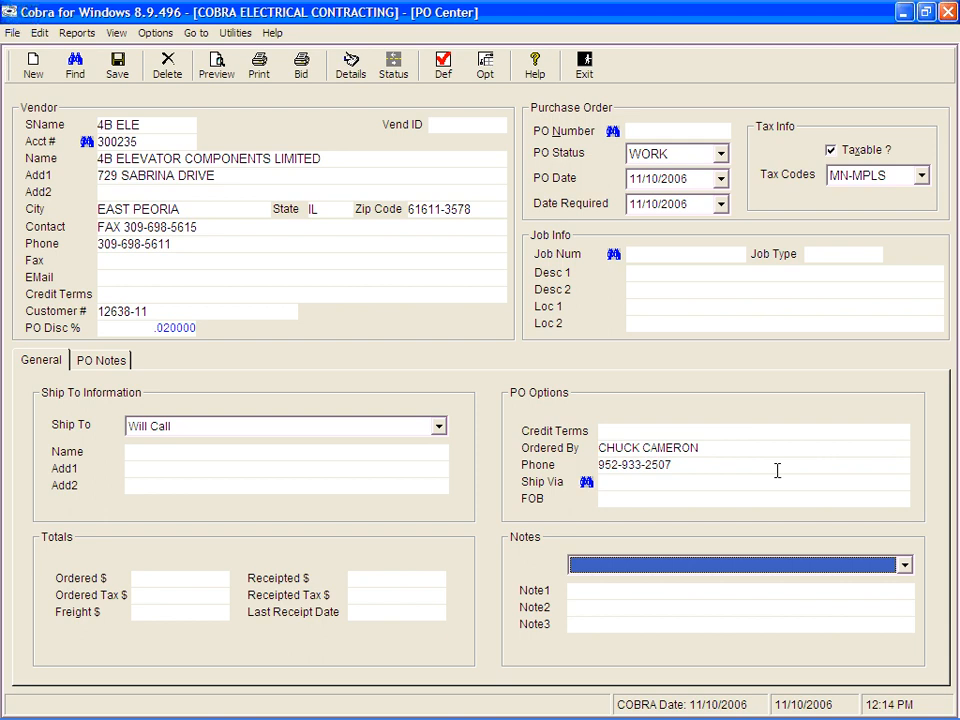
{"action": "left_click", "coordinate": [904, 567]}
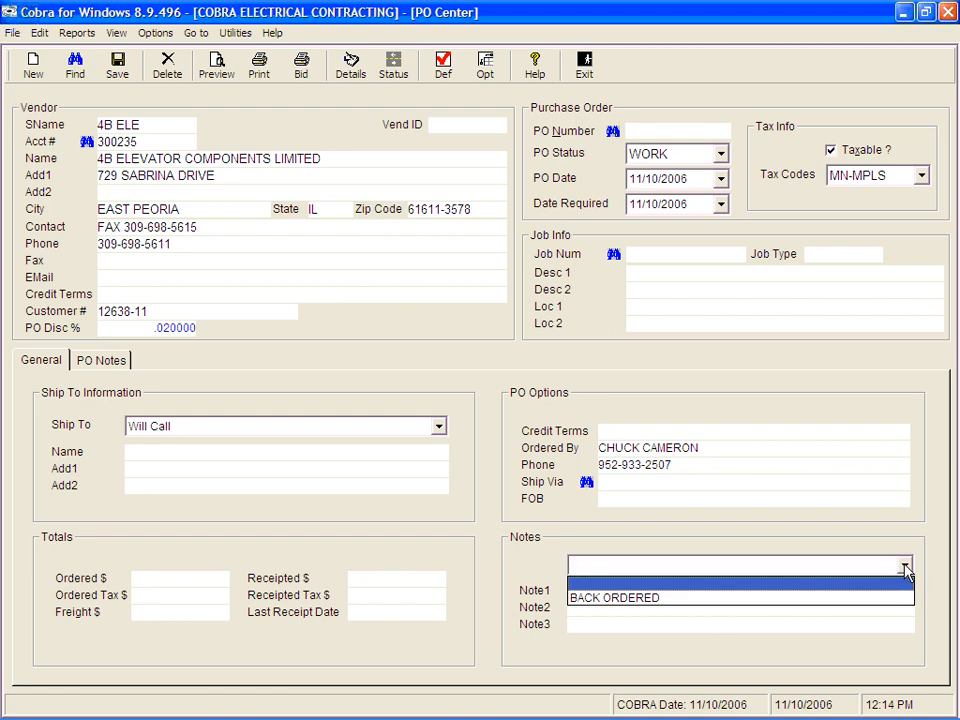
{"action": "left_click", "coordinate": [906, 571]}
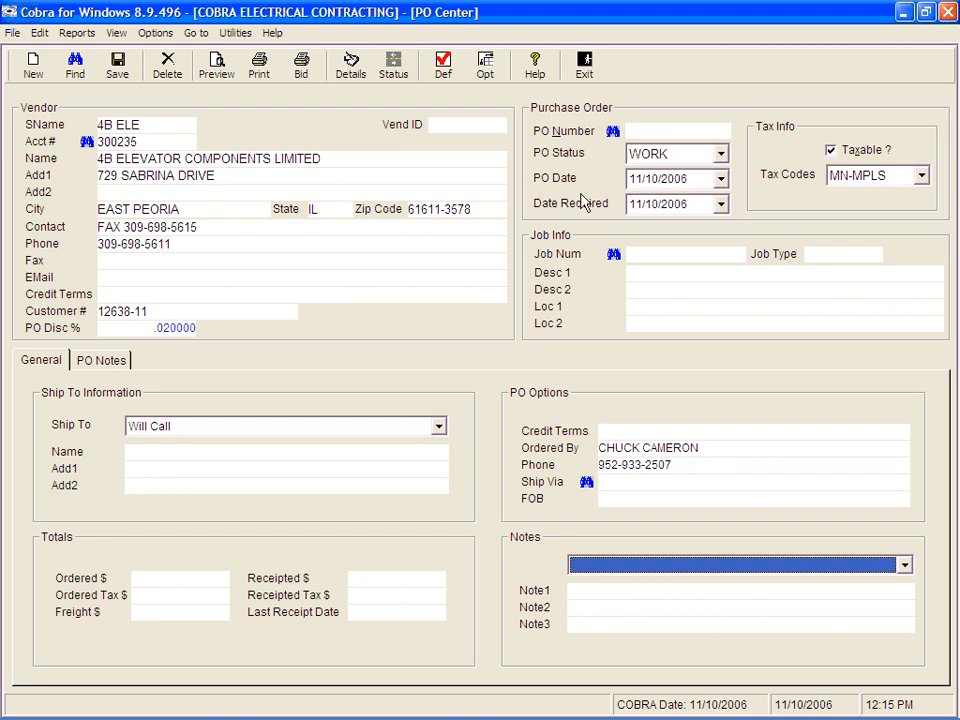
Step: Start a new purchase order for the selected vendor and save it
{"action": "left_click", "coordinate": [33, 64]}
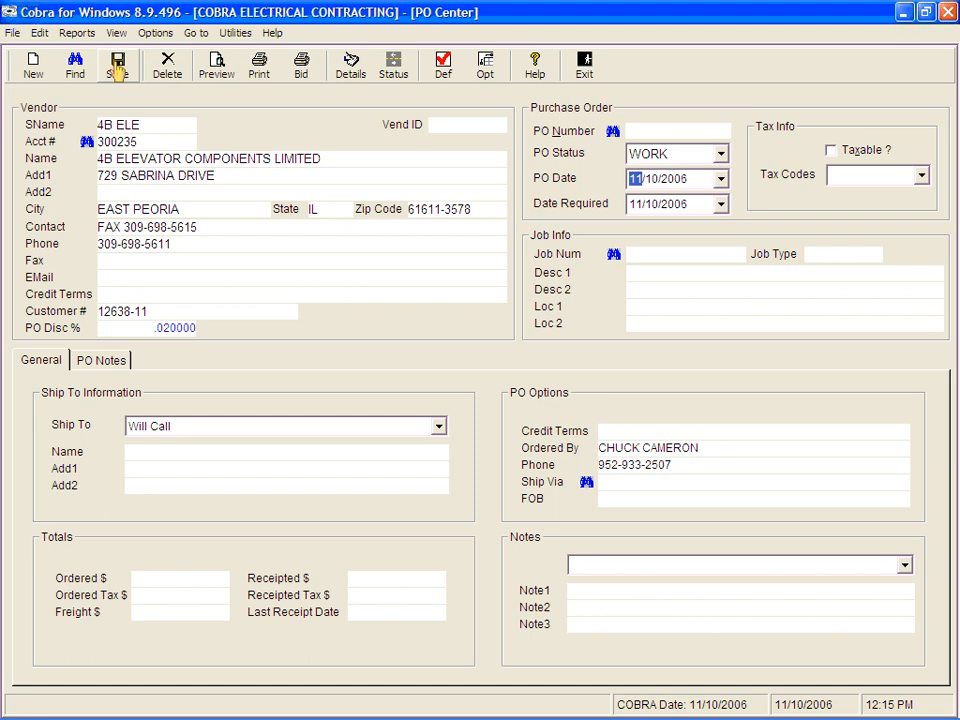
{"action": "left_click", "coordinate": [694, 133]}
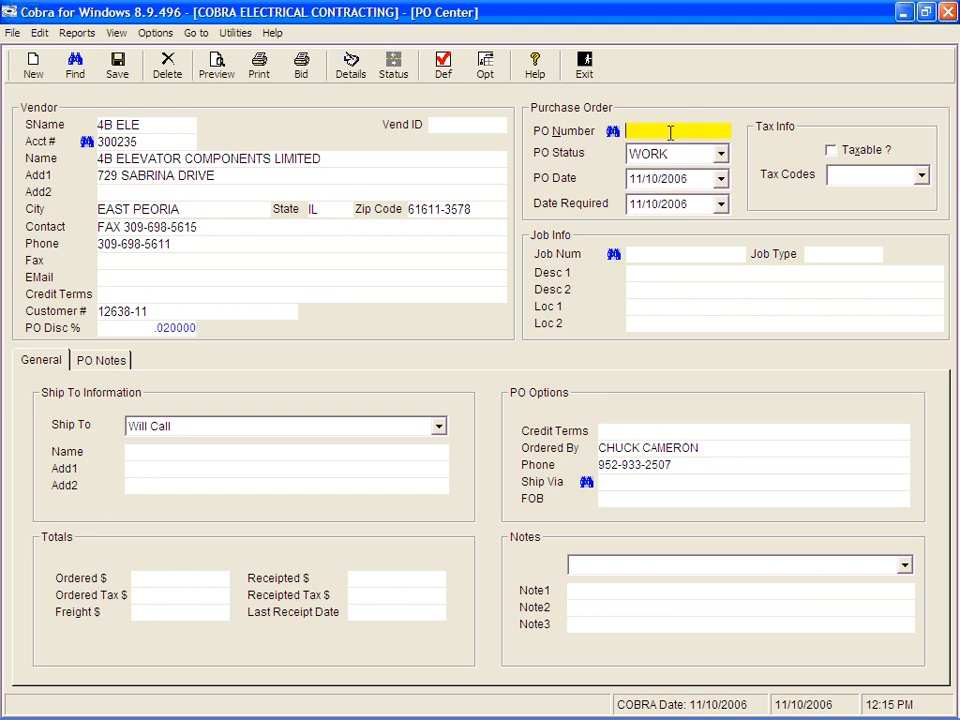
{"action": "left_click", "coordinate": [117, 65]}
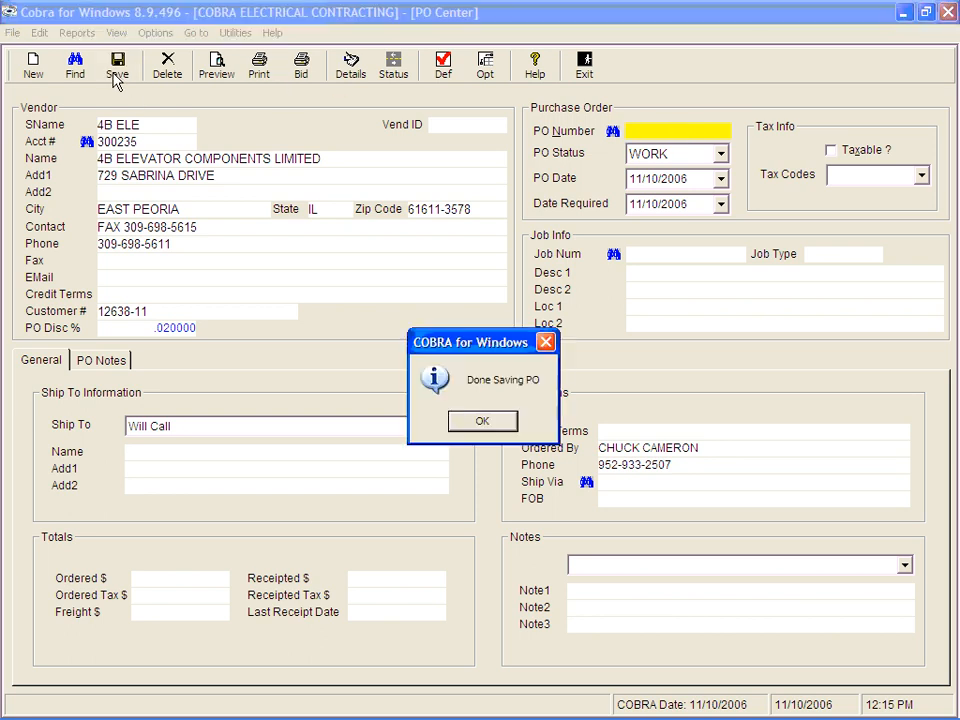
{"action": "left_click", "coordinate": [484, 421]}
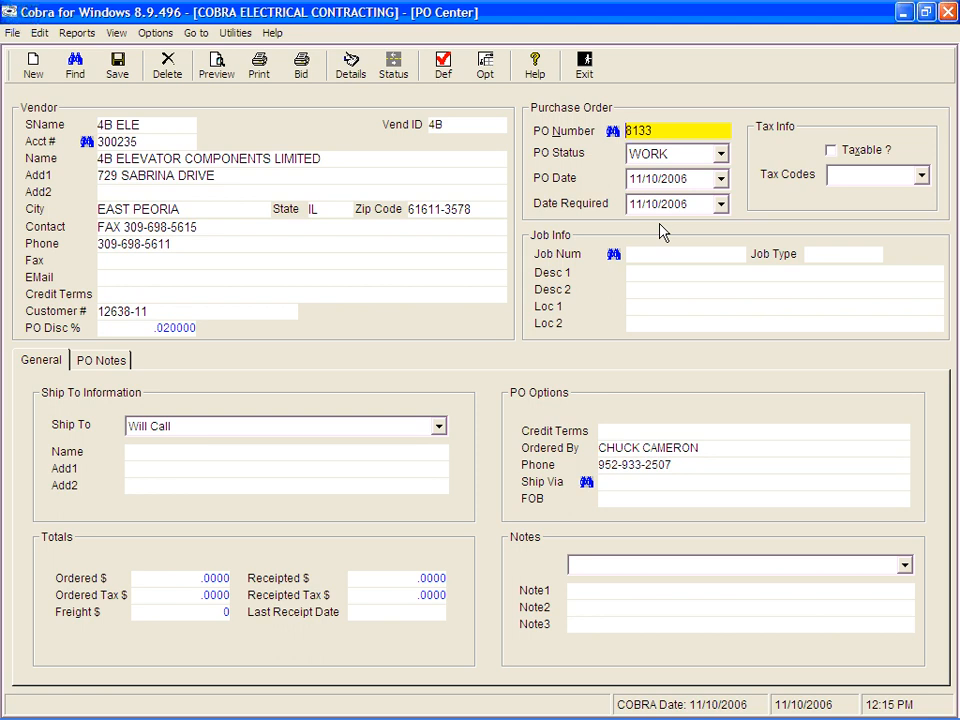
Step: Set the PO's Date Required to 11/25/2006
{"action": "key", "text": "Tab"}
{"action": "key", "text": "Tab"}
{"action": "key", "text": "Tab"}
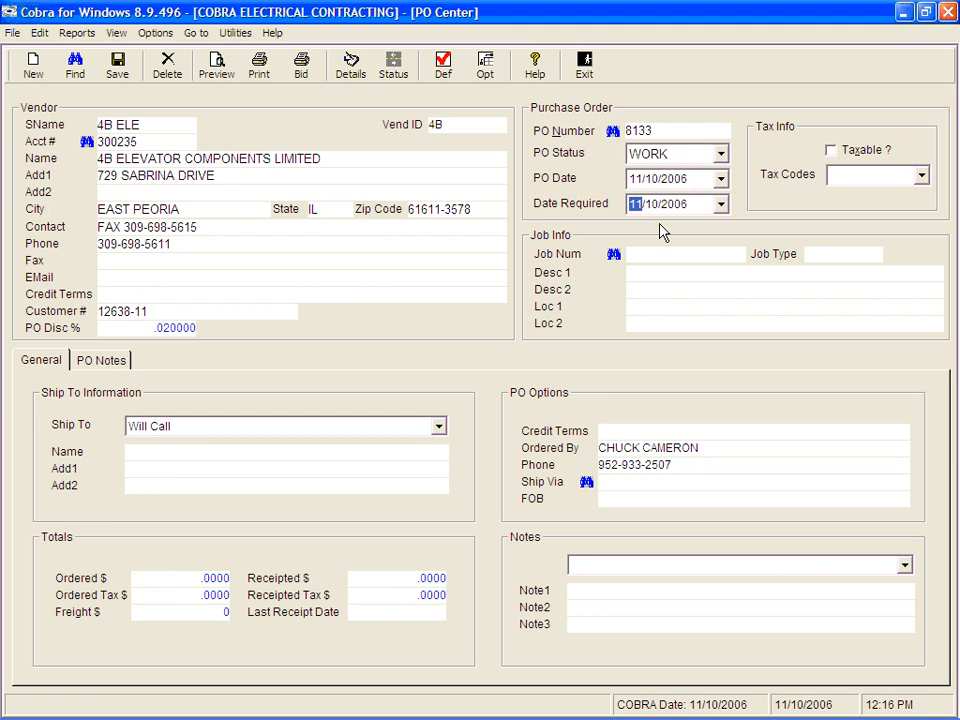
{"action": "key", "text": "Right"}
{"action": "type", "text": "25"}
Step: Mark the PO as taxable with the MN-MPLS tax code
{"action": "key", "text": "Tab"}
{"action": "key", "text": "space"}
{"action": "key", "text": "Tab"}
{"action": "key", "text": "Down"}
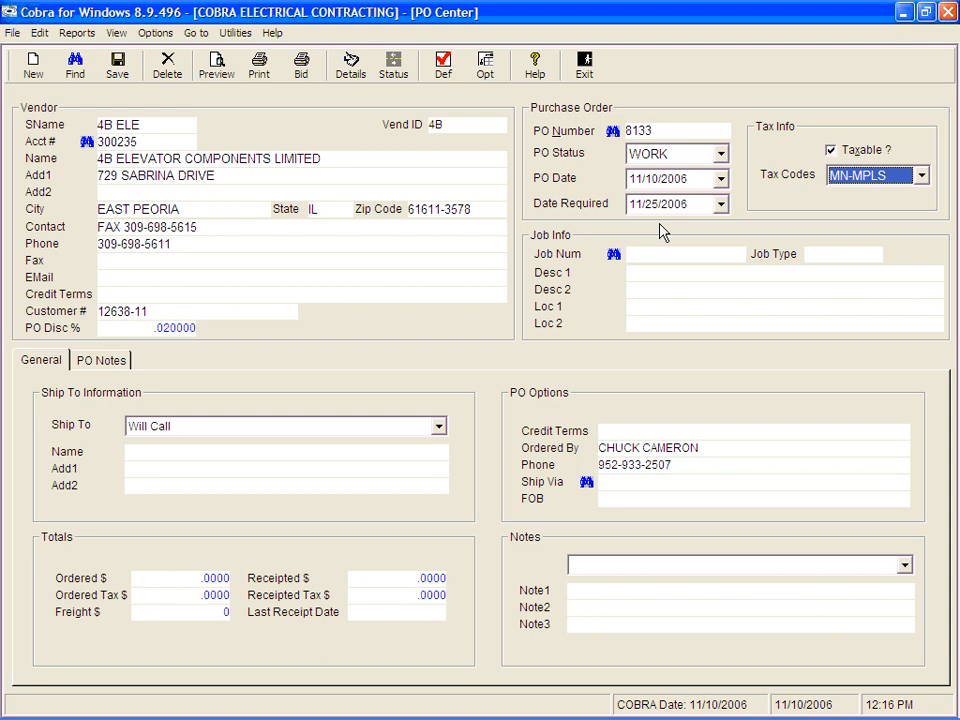
Step: Assign job number 372672 to the purchase order
{"action": "key", "text": "Tab"}
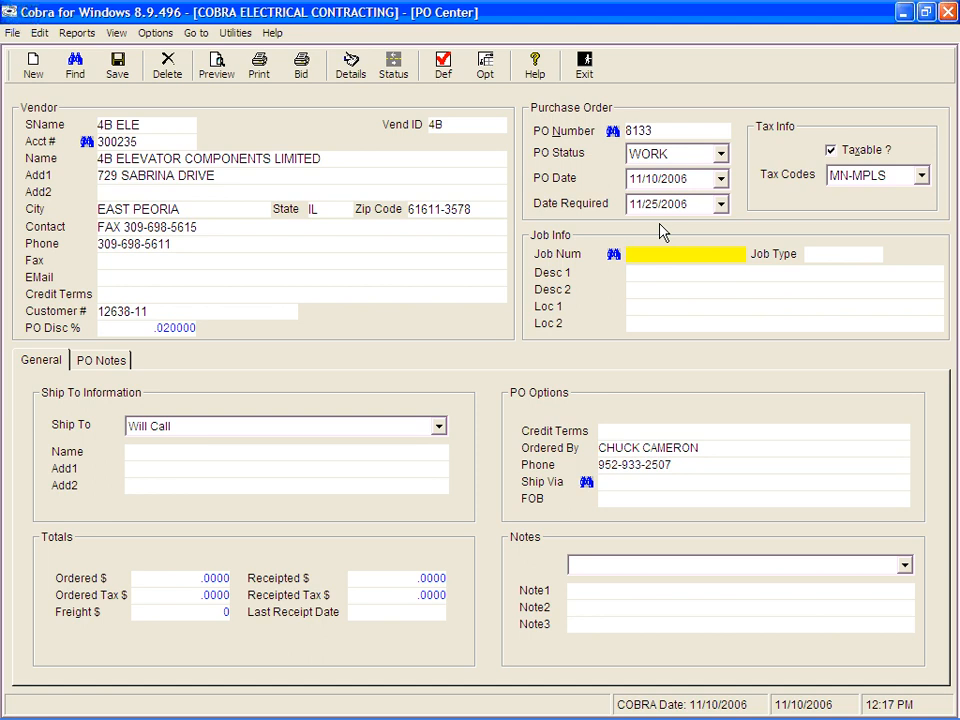
{"action": "type", "text": "372672"}
{"action": "key", "text": "Tab"}
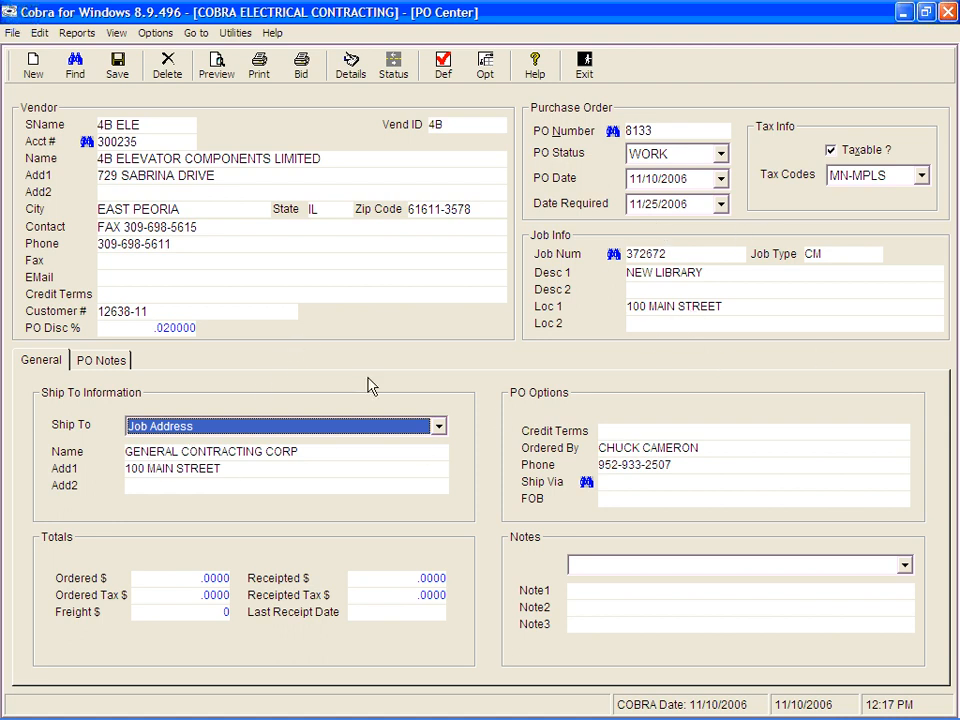
Step: Review the Ship To selection and the Credit Terms, Ordered By and Phone fields of the PO options
{"action": "left_click", "coordinate": [438, 426]}
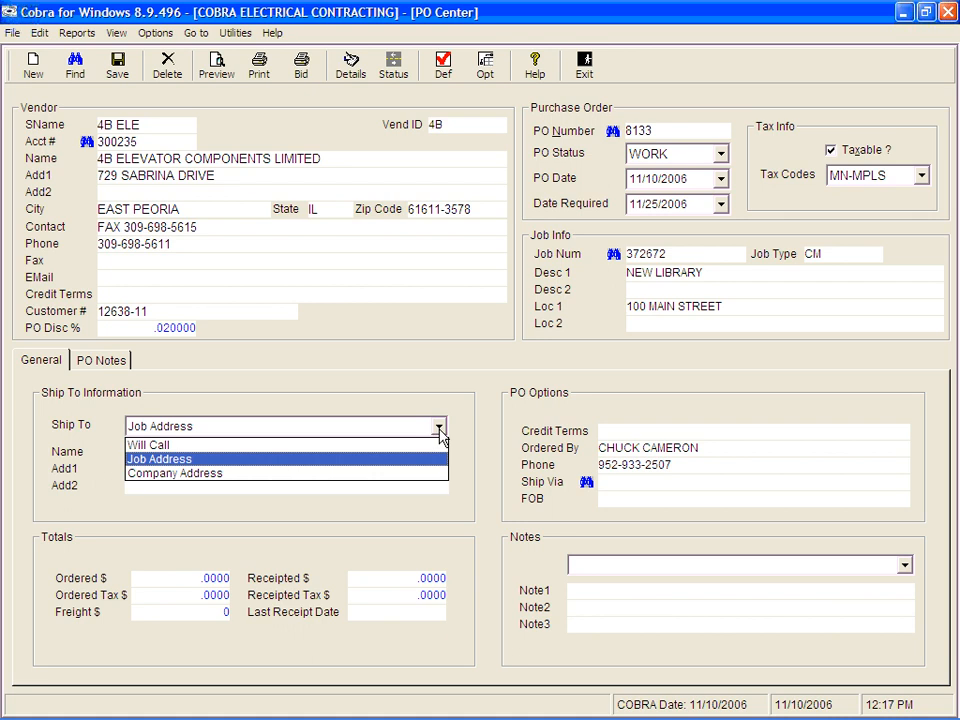
{"action": "left_click", "coordinate": [393, 462]}
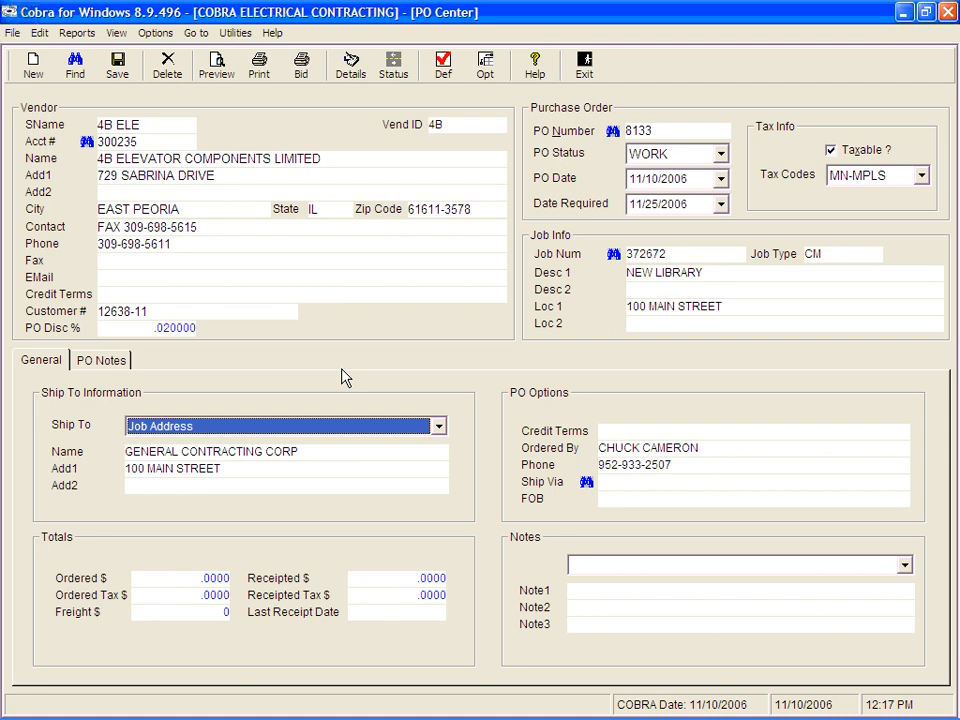
{"action": "key", "text": "Tab"}
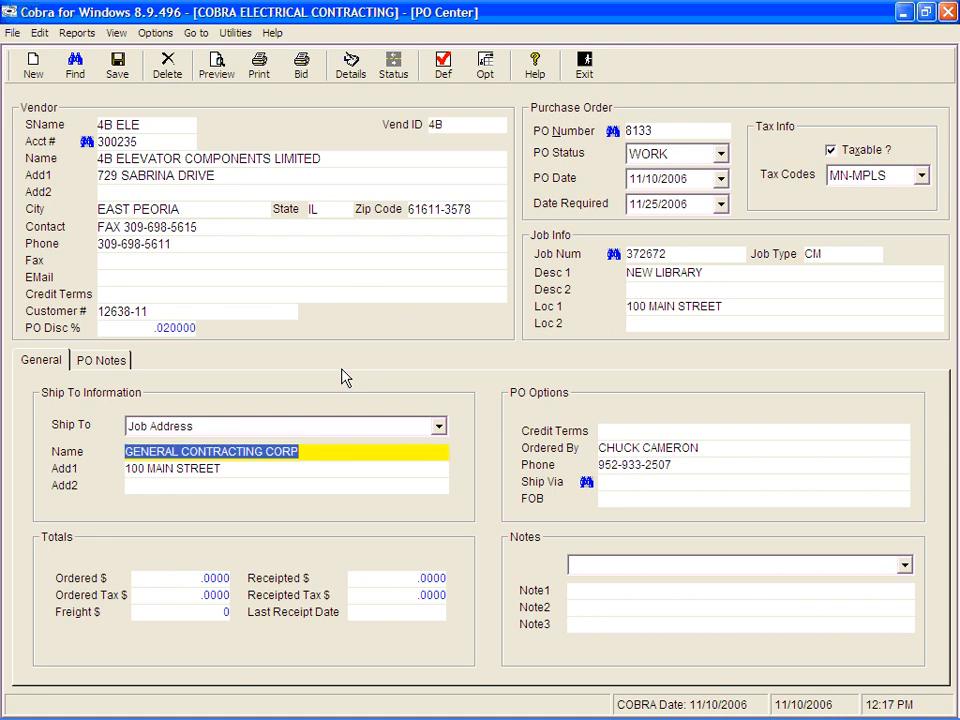
{"action": "key", "text": "Tab"}
{"action": "key", "text": "Tab"}
{"action": "key", "text": "Tab"}
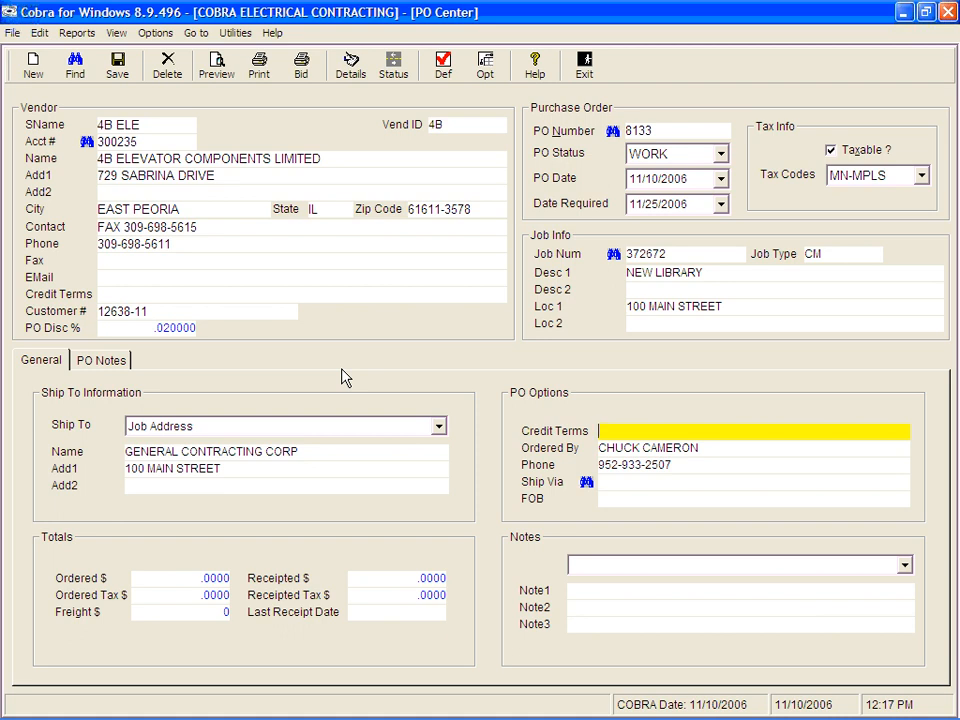
{"action": "left_click", "coordinate": [729, 447]}
{"action": "left_click", "coordinate": [692, 465]}
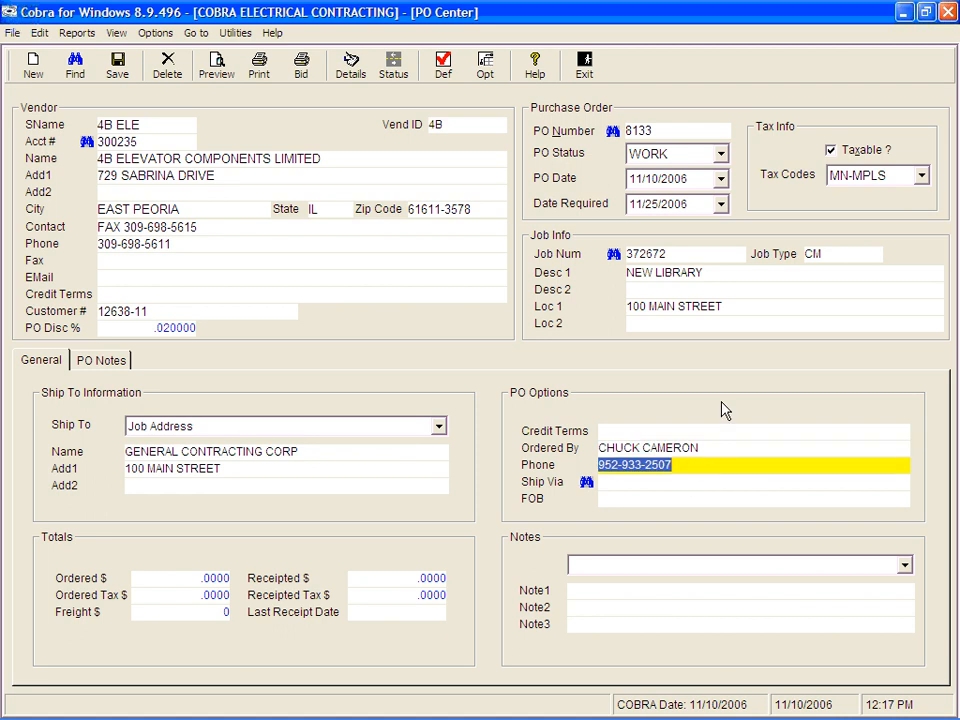
{"action": "left_click", "coordinate": [724, 447]}
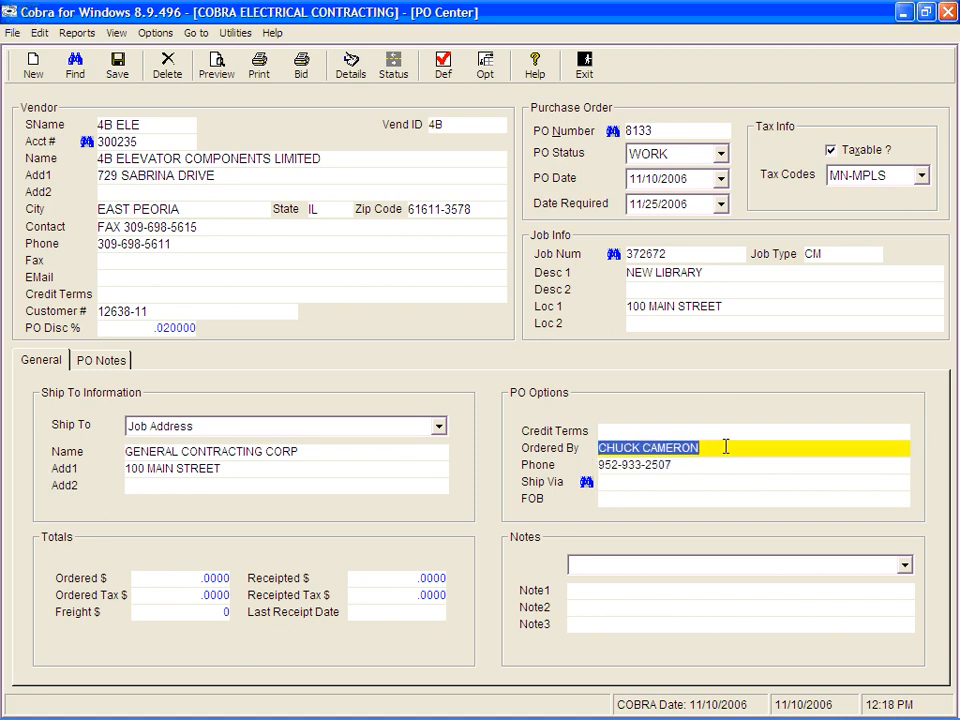
{"action": "left_click", "coordinate": [727, 429]}
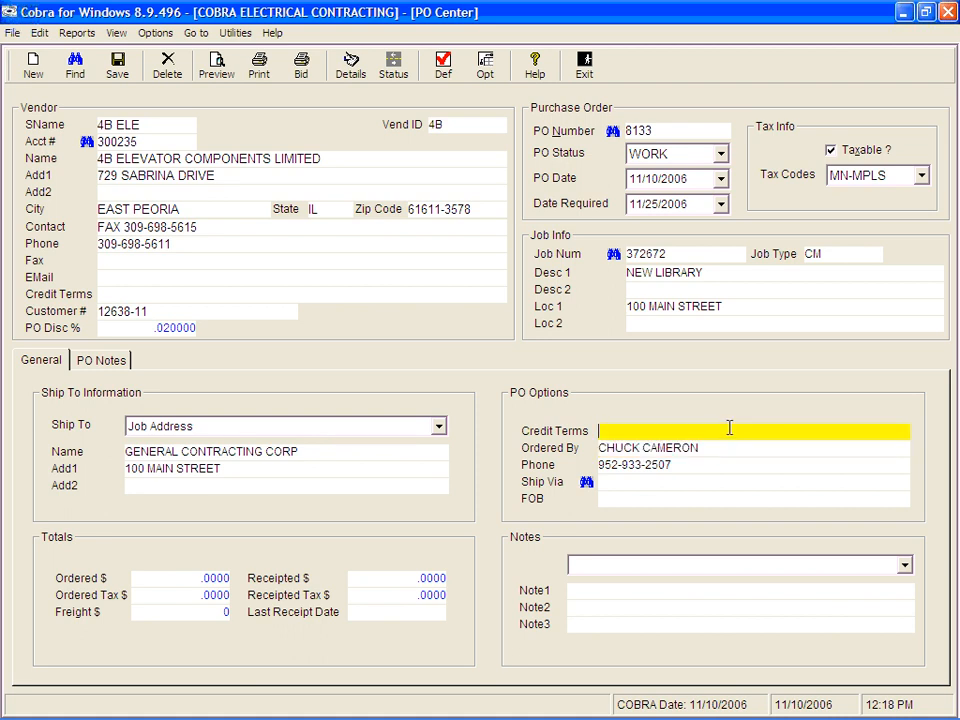
{"action": "key", "text": "Tab"}
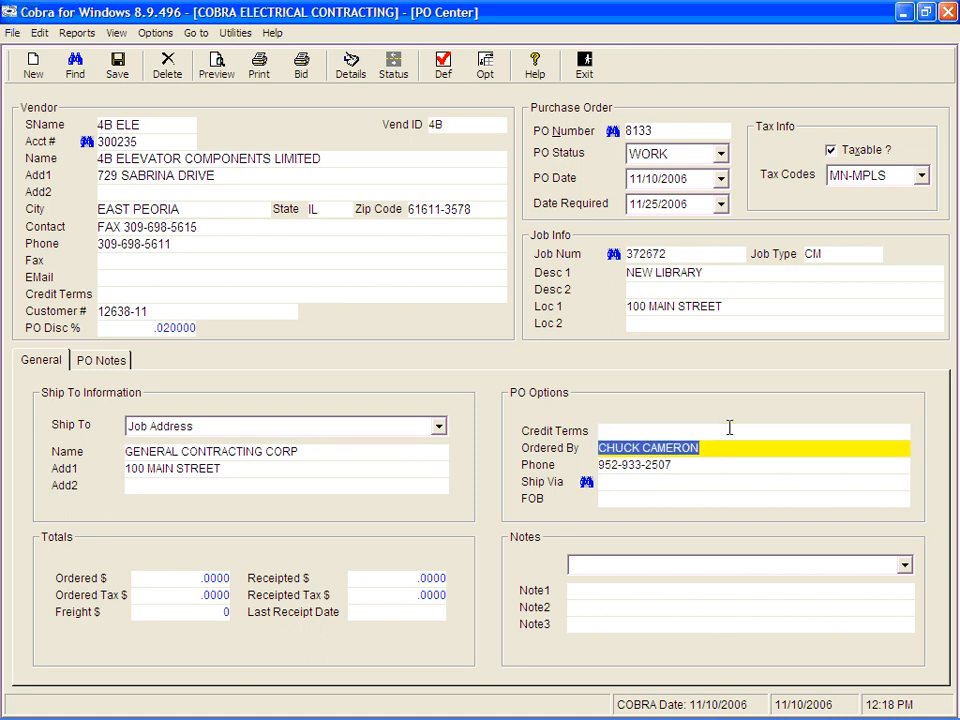
{"action": "key", "text": "Tab"}
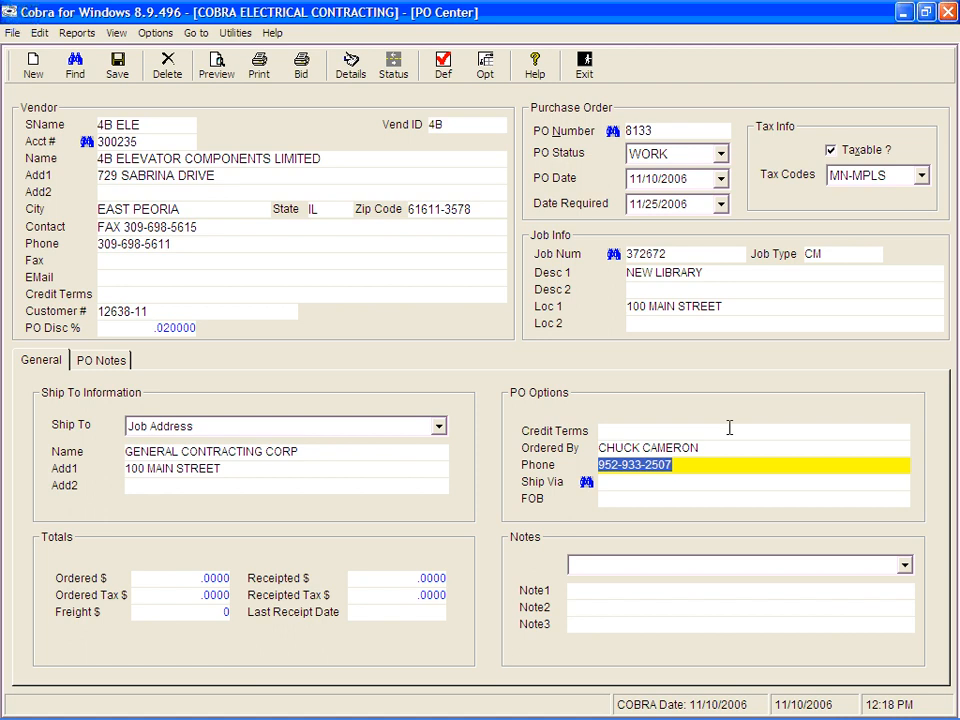
{"action": "key", "text": "Tab"}
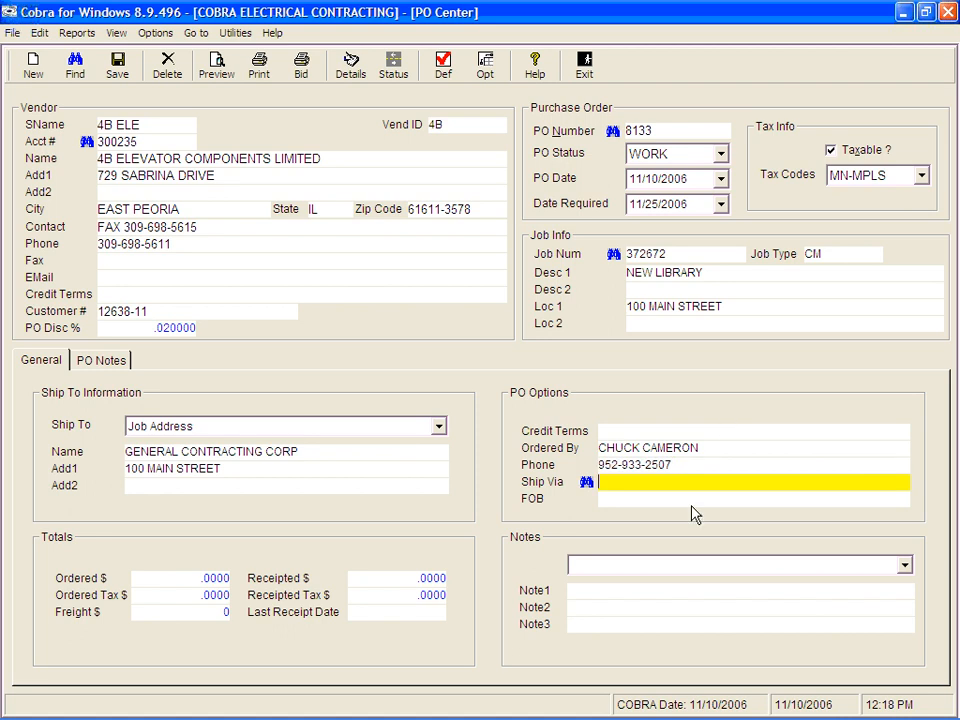
Step: Set the PO's Ship Via method to UPS Ground
{"action": "left_click", "coordinate": [586, 482]}
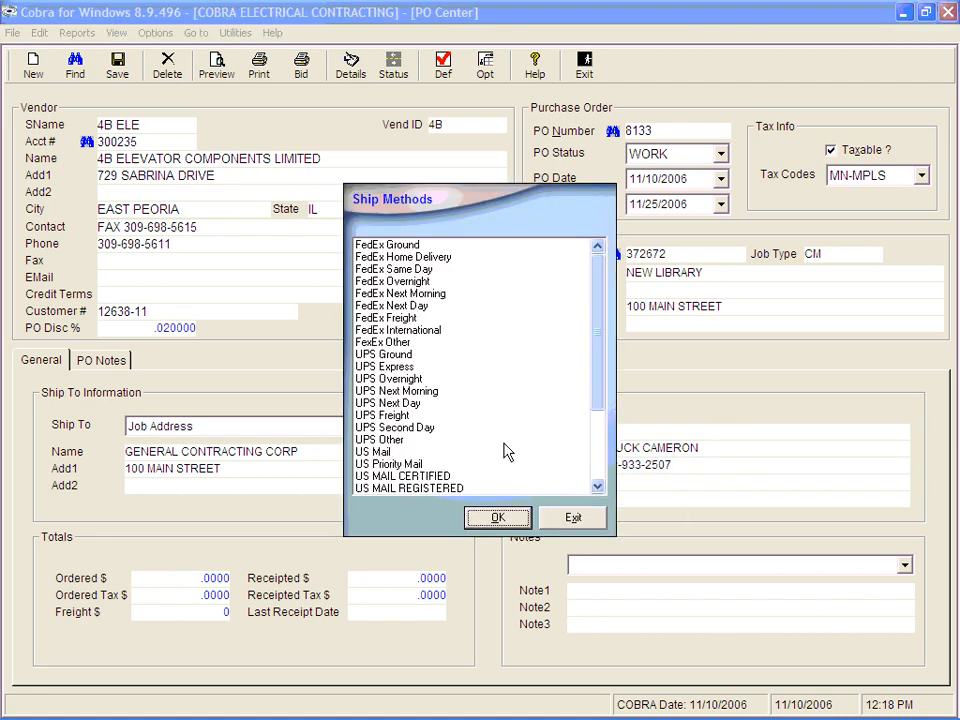
{"action": "left_click", "coordinate": [368, 355]}
{"action": "double_click", "coordinate": [368, 362]}
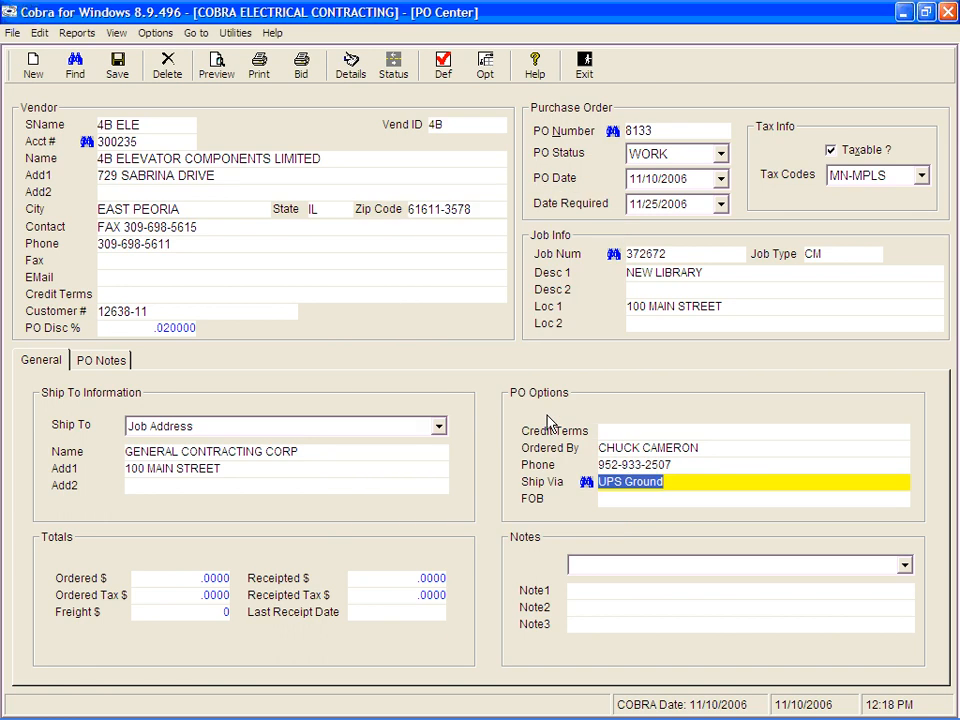
{"action": "key", "text": "Tab"}
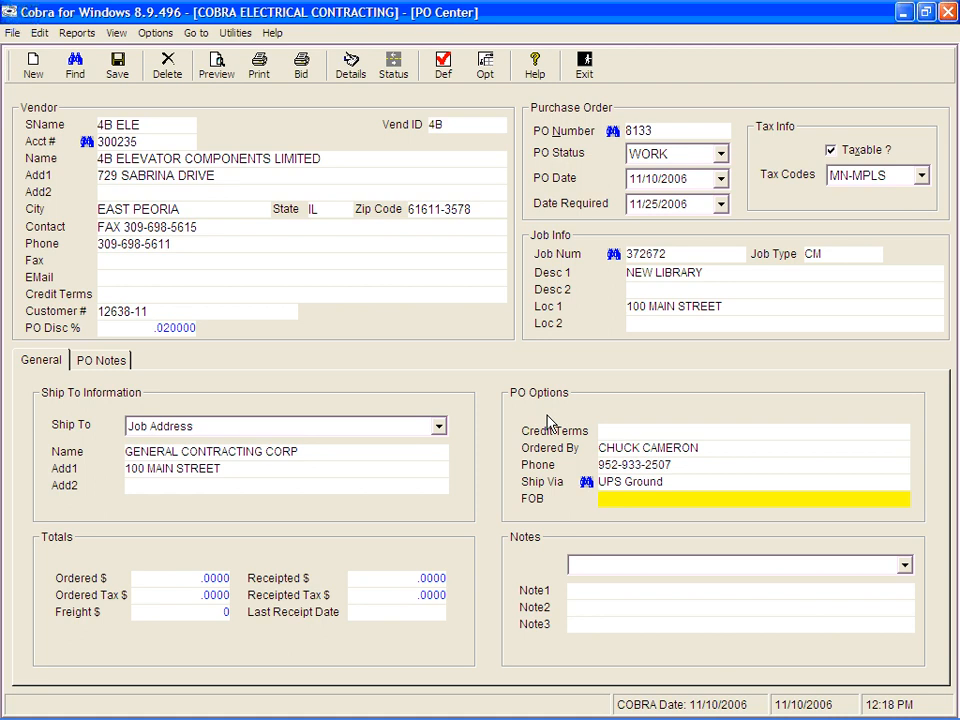
{"action": "key", "text": "Tab"}
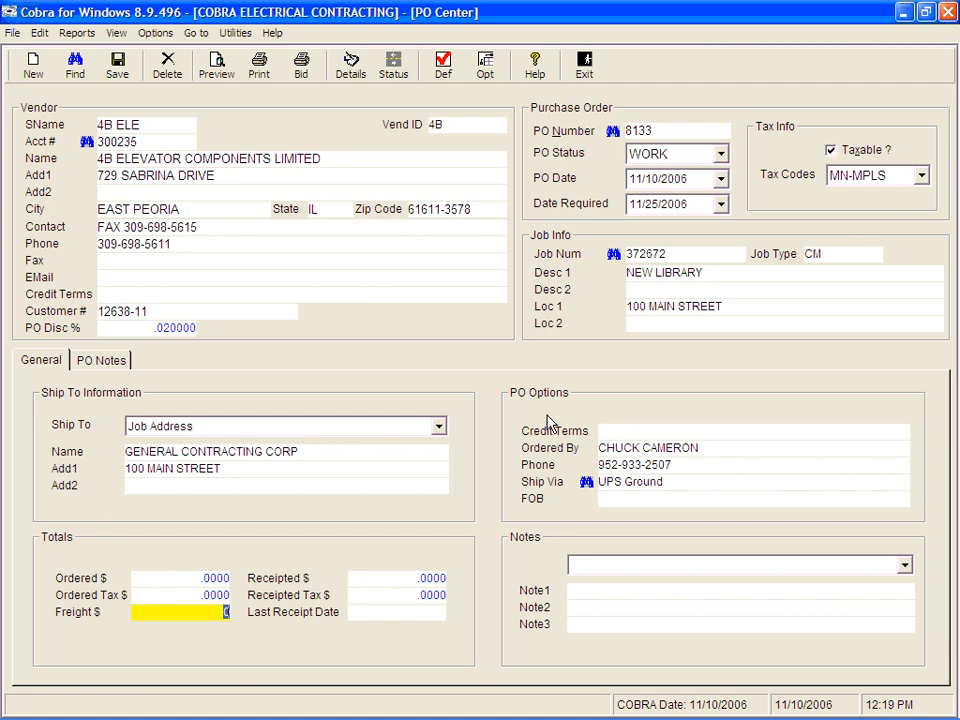
{"action": "key", "text": "Tab"}
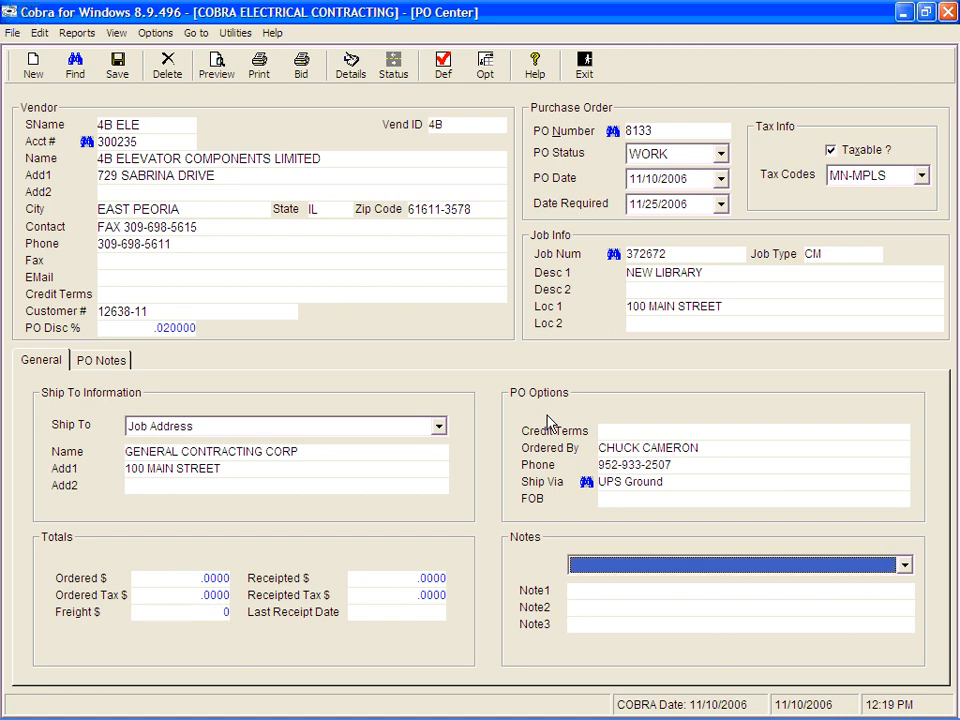
Step: Apply the BACK ORDERED standard note to the PO notes
{"action": "left_click", "coordinate": [904, 566]}
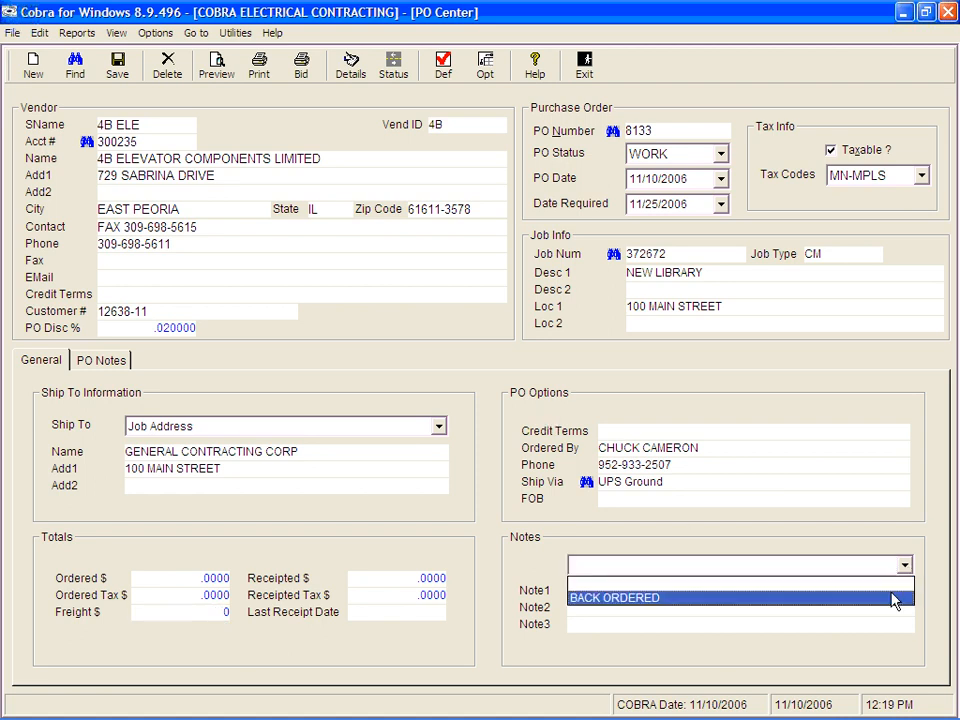
{"action": "left_click", "coordinate": [893, 600]}
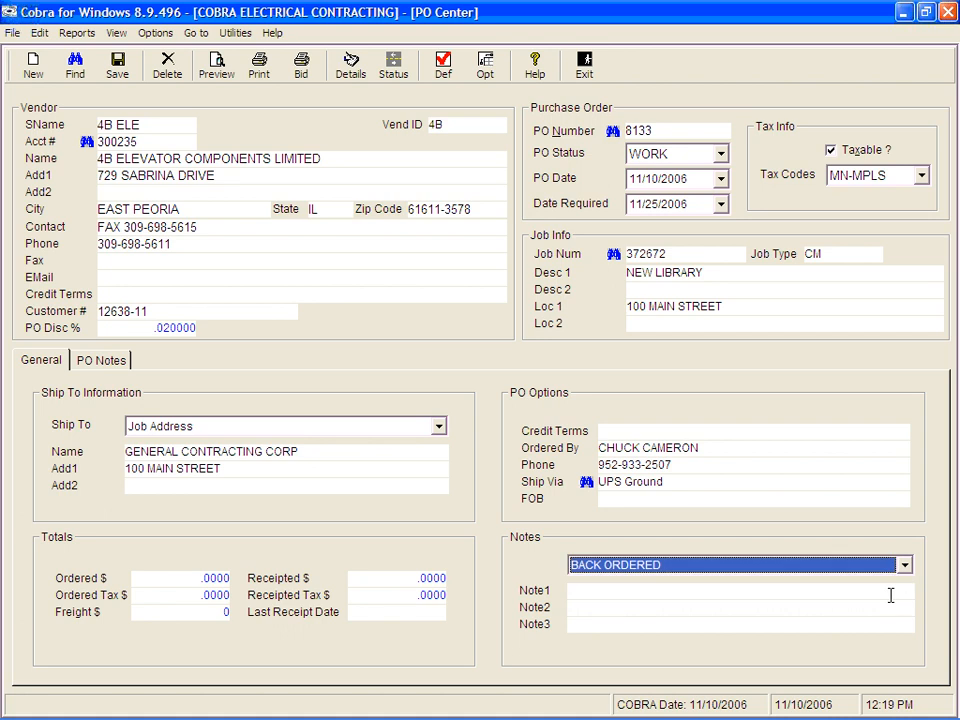
{"action": "key", "text": "Tab"}
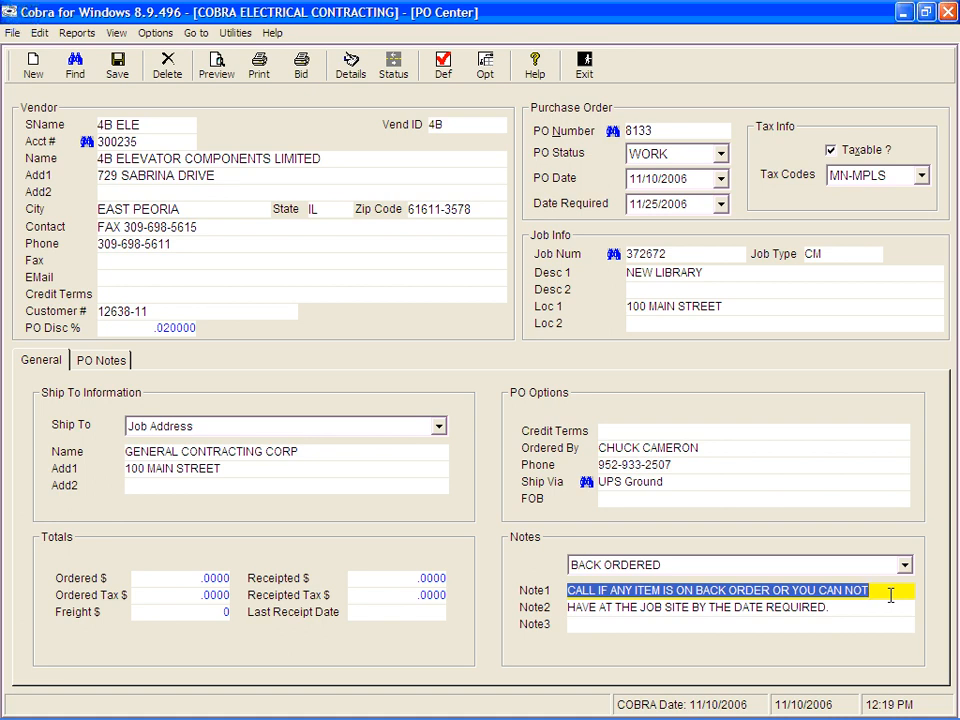
Step: Move past the last note line and save the purchase order
{"action": "key", "text": "Tab"}
{"action": "key", "text": "Tab"}
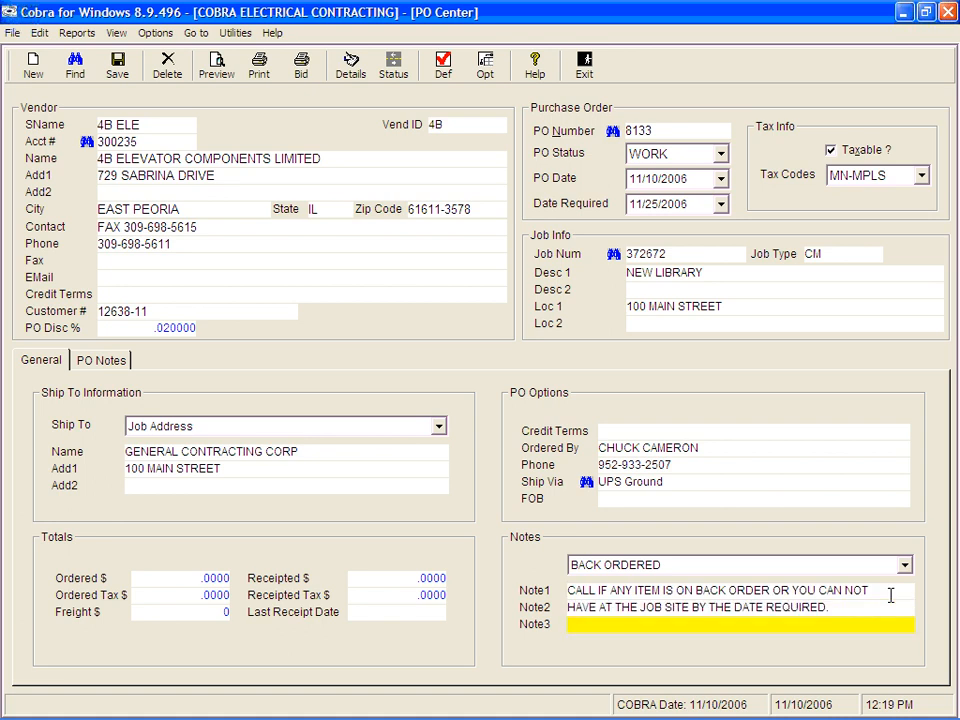
{"action": "key", "text": "Tab"}
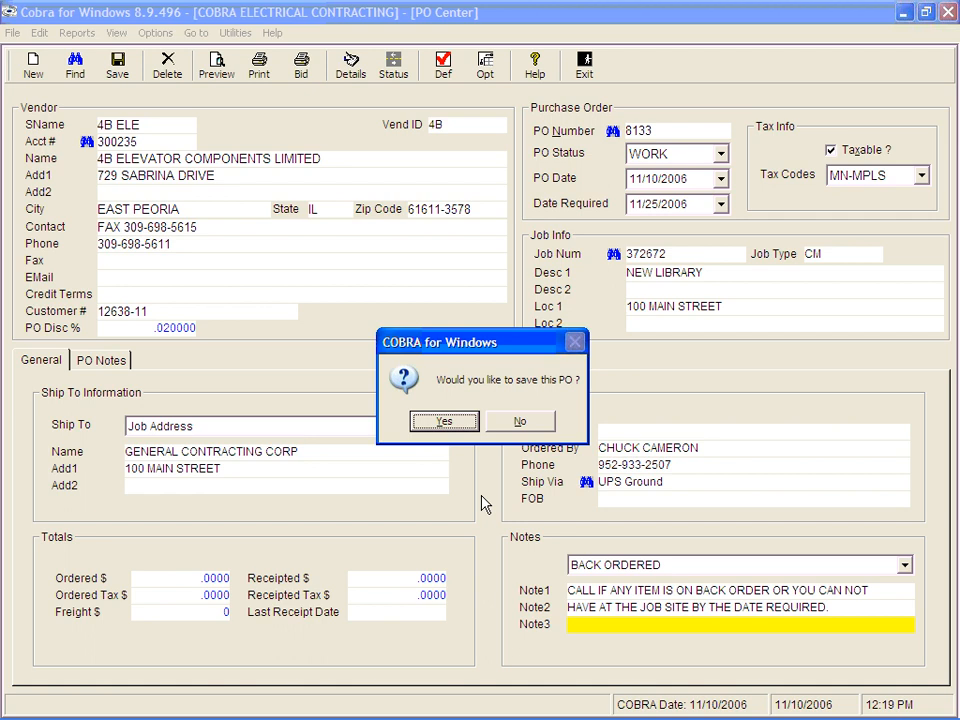
{"action": "key", "text": "Return"}
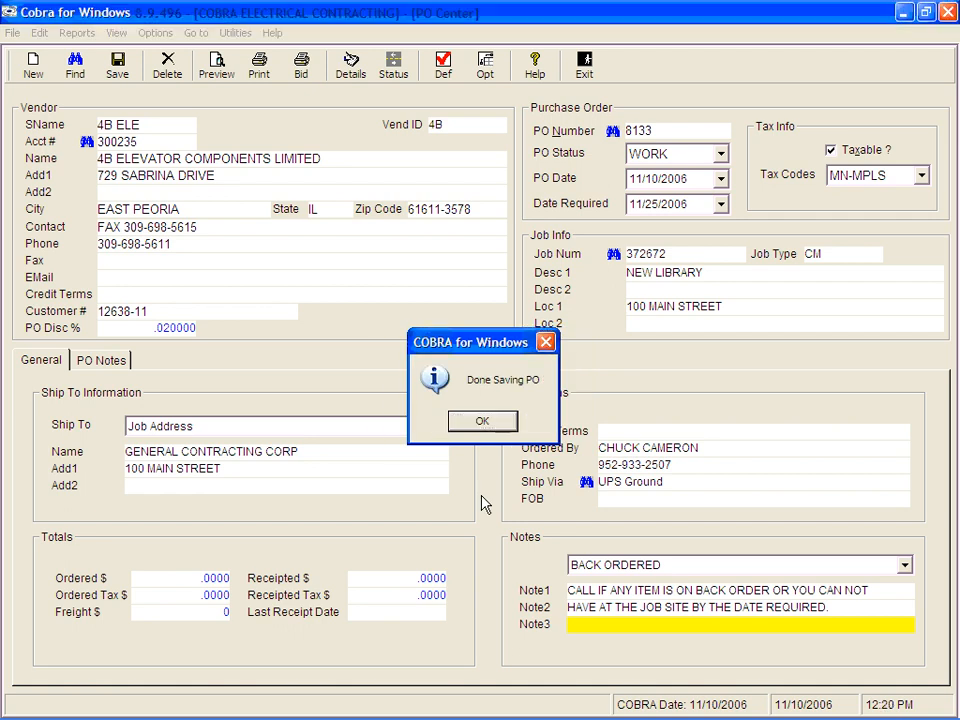
{"action": "key", "text": "Return"}
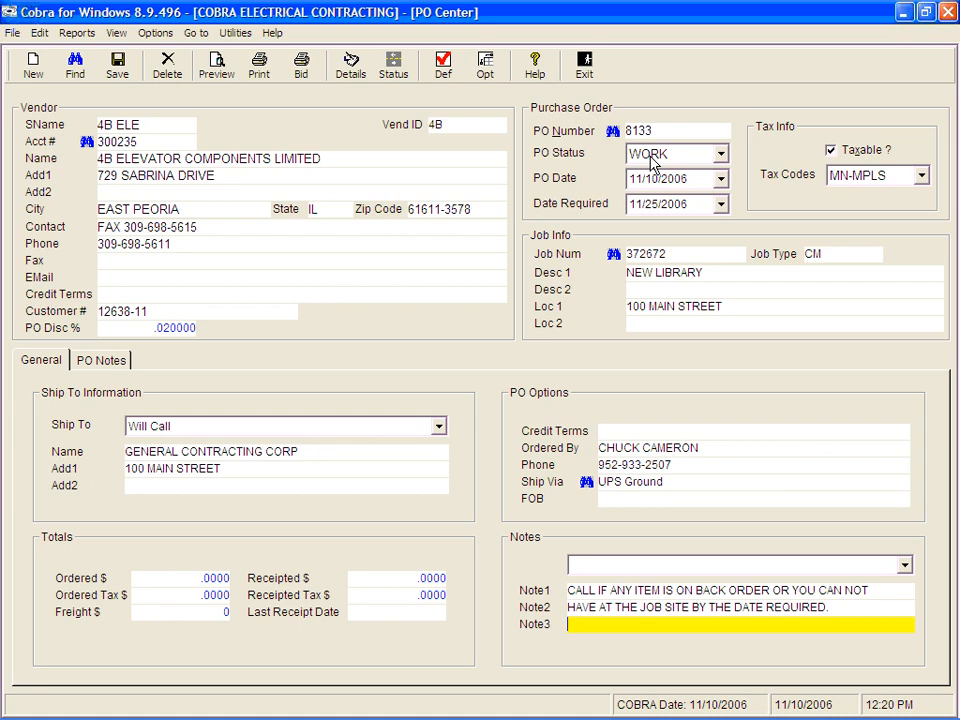
Step: Set the PO status to PENDING
{"action": "left_click", "coordinate": [720, 157]}
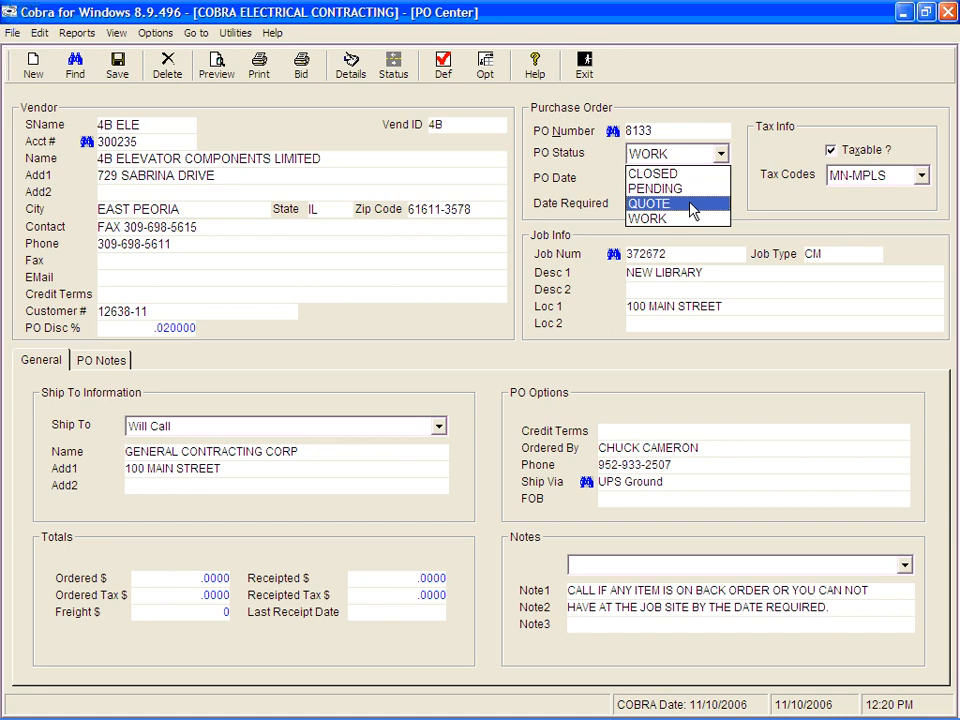
{"action": "left_click", "coordinate": [692, 204]}
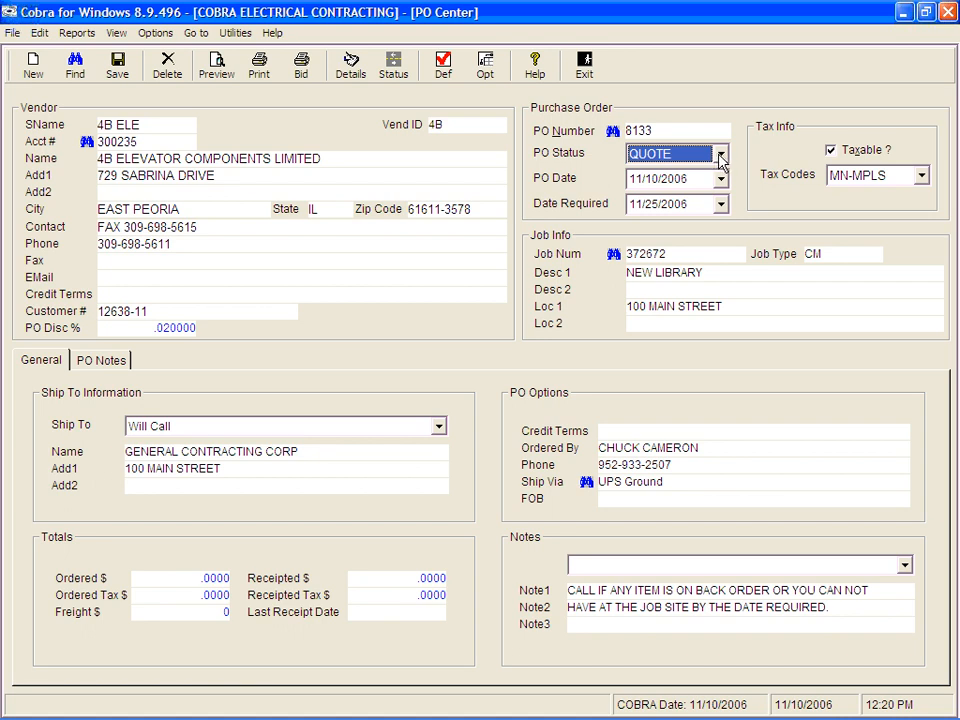
{"action": "left_click", "coordinate": [720, 157]}
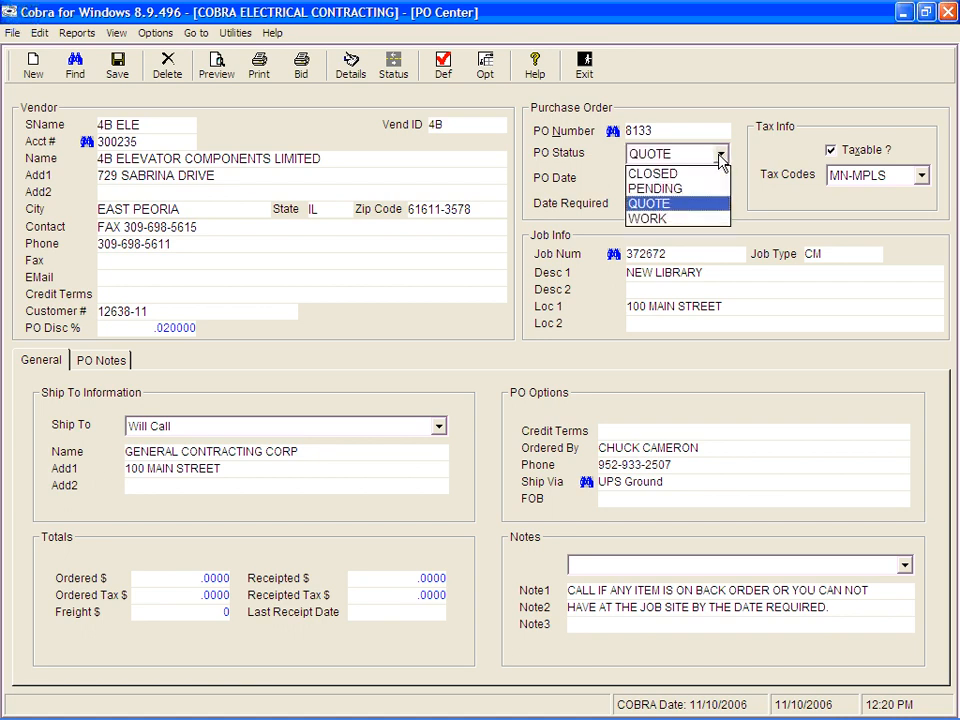
{"action": "left_click", "coordinate": [679, 191]}
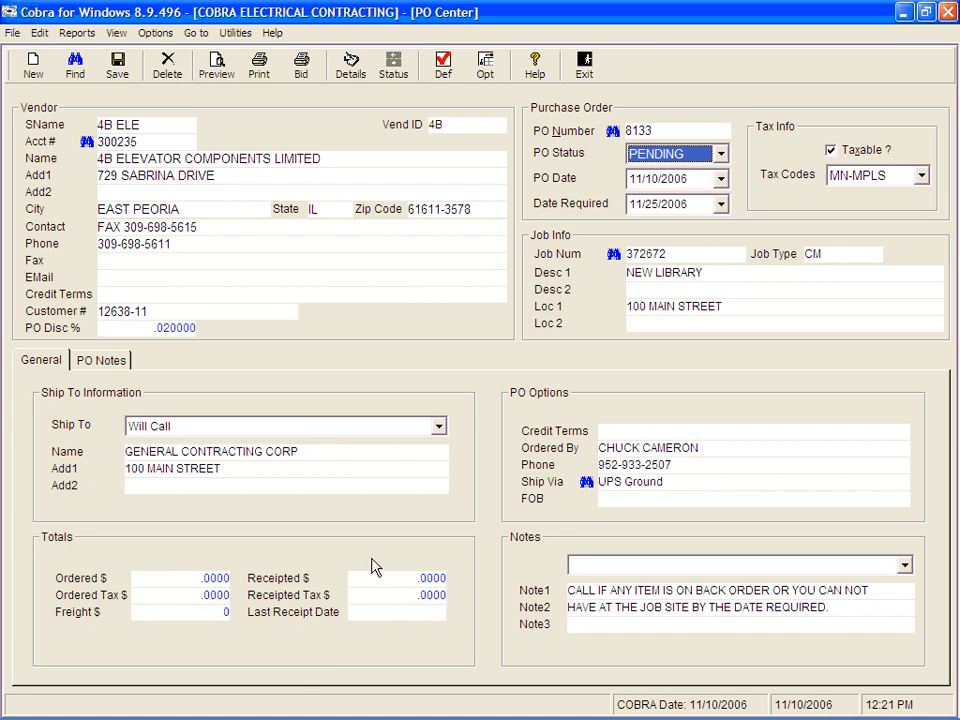
Step: Open the PO detail, start importing items, and enable Group Estimate Items
{"action": "left_click", "coordinate": [354, 64]}
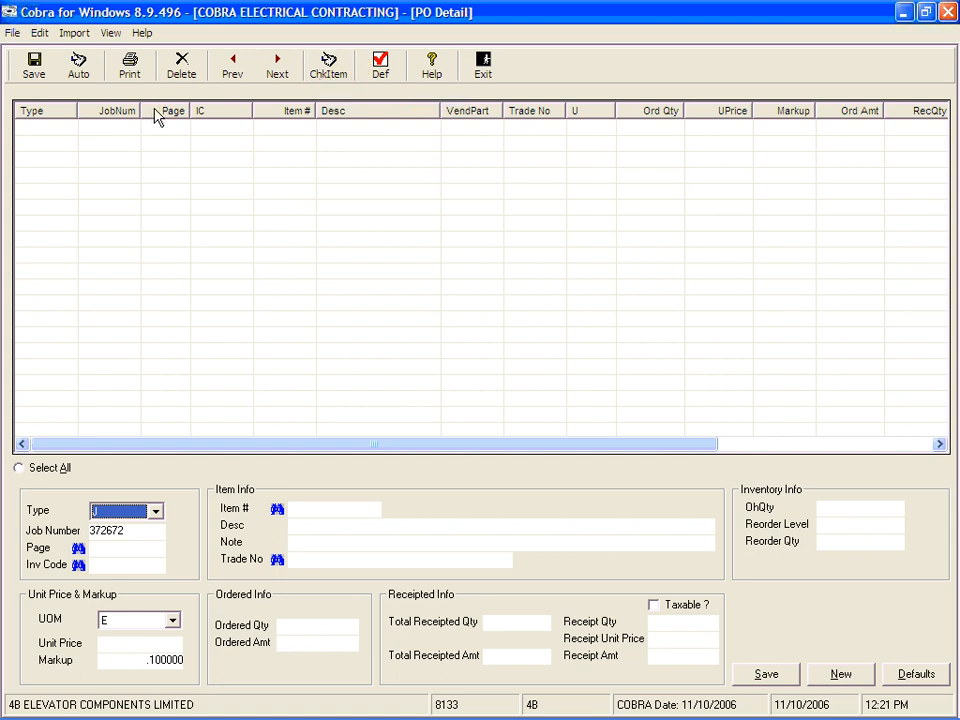
{"action": "left_click", "coordinate": [76, 36]}
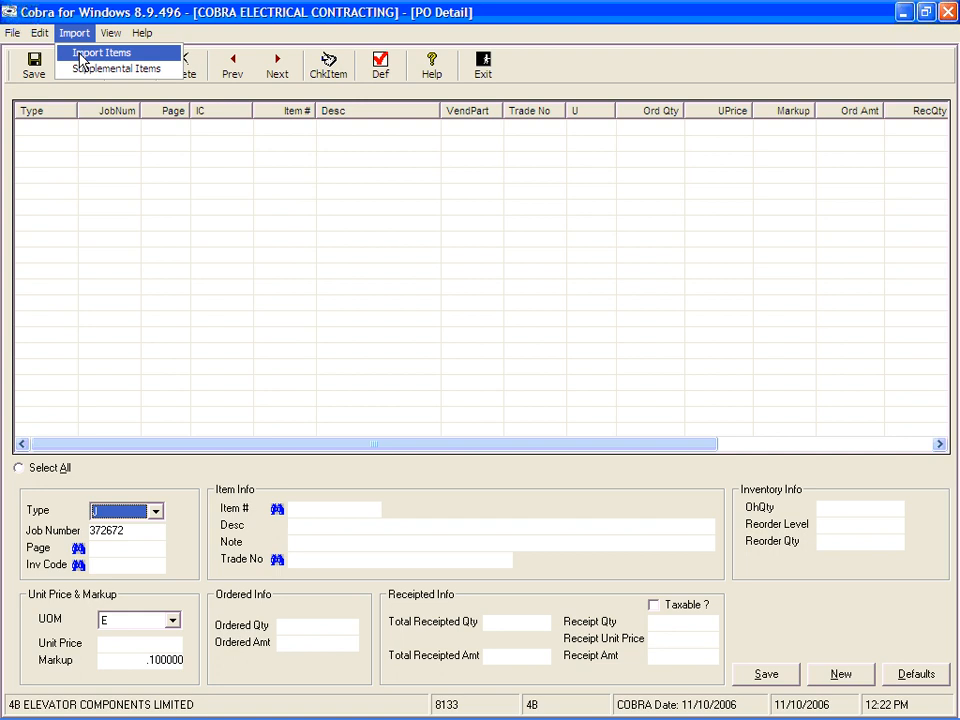
{"action": "left_click", "coordinate": [100, 53]}
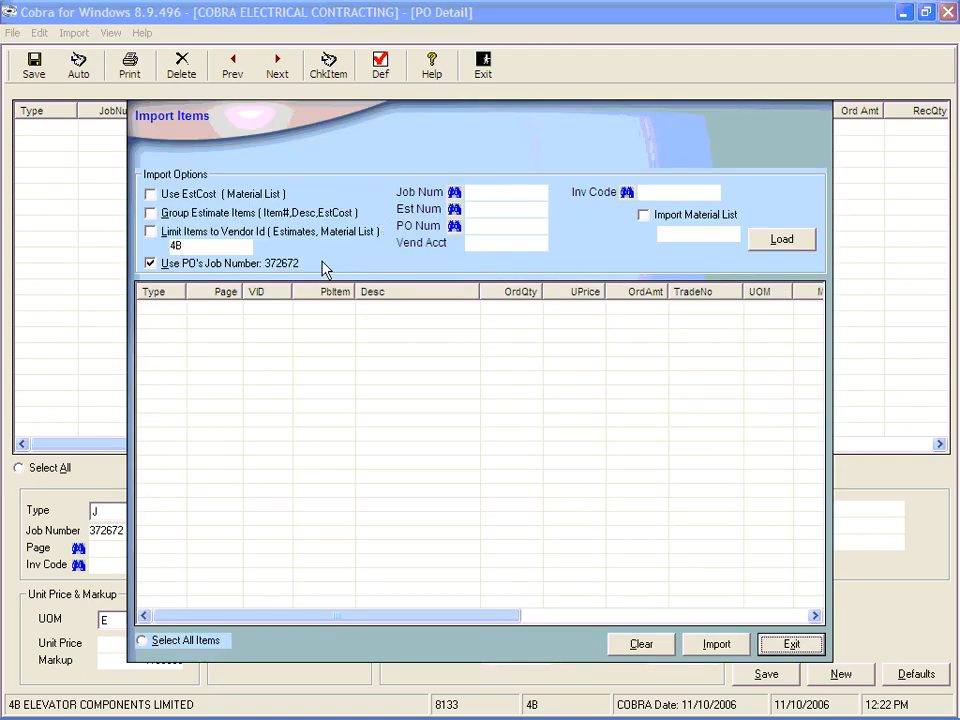
{"action": "left_click", "coordinate": [151, 214]}
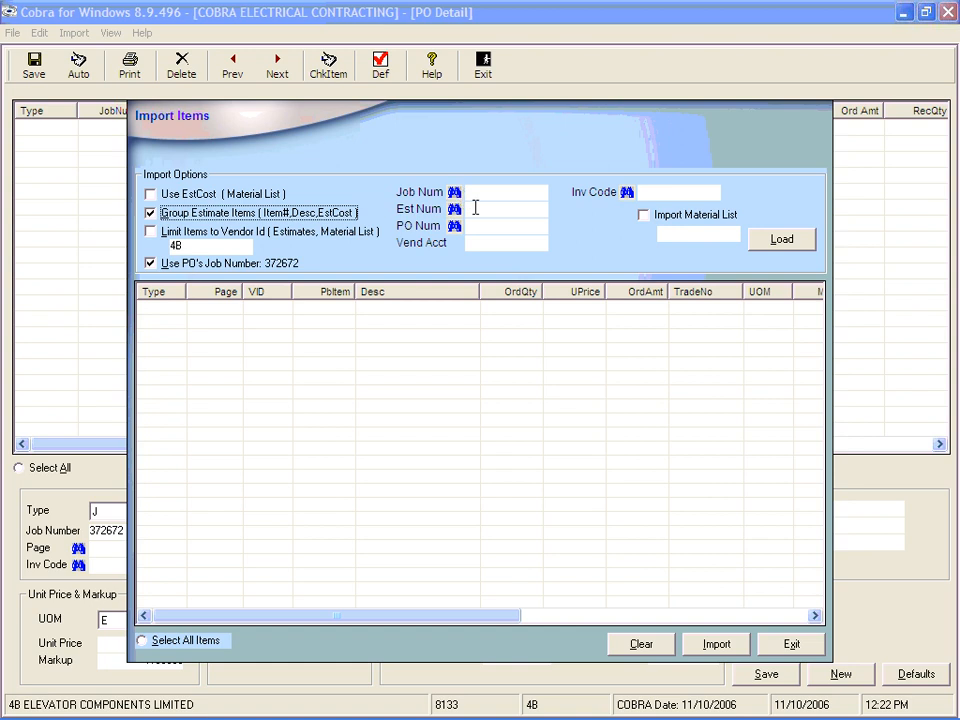
Step: Choose estimate 166 as the import source and load its items
{"action": "left_click", "coordinate": [476, 208]}
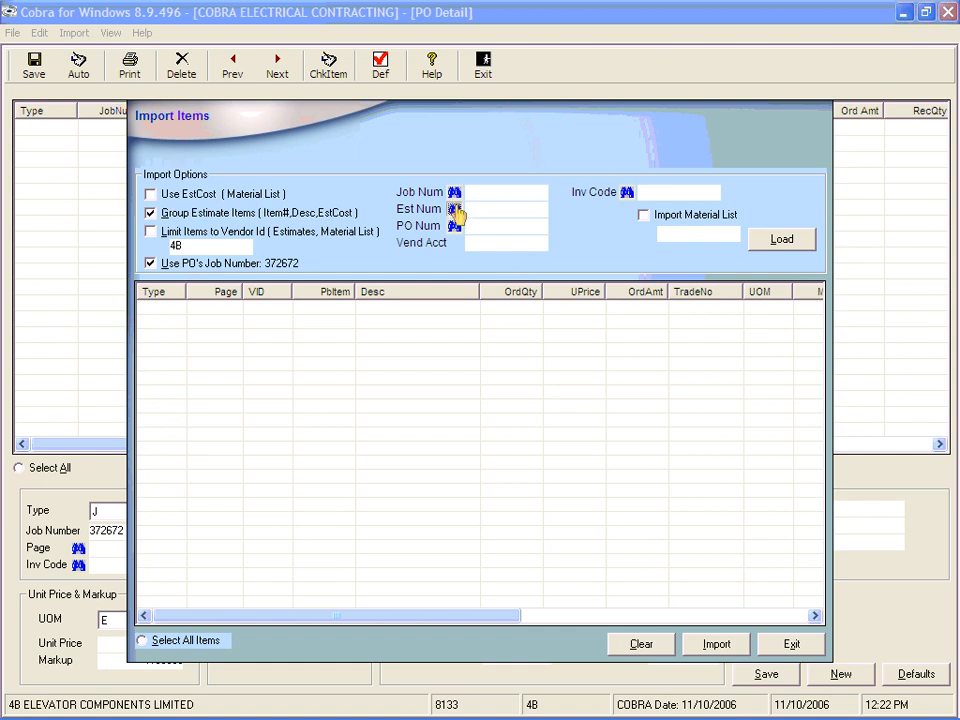
{"action": "left_click", "coordinate": [455, 210]}
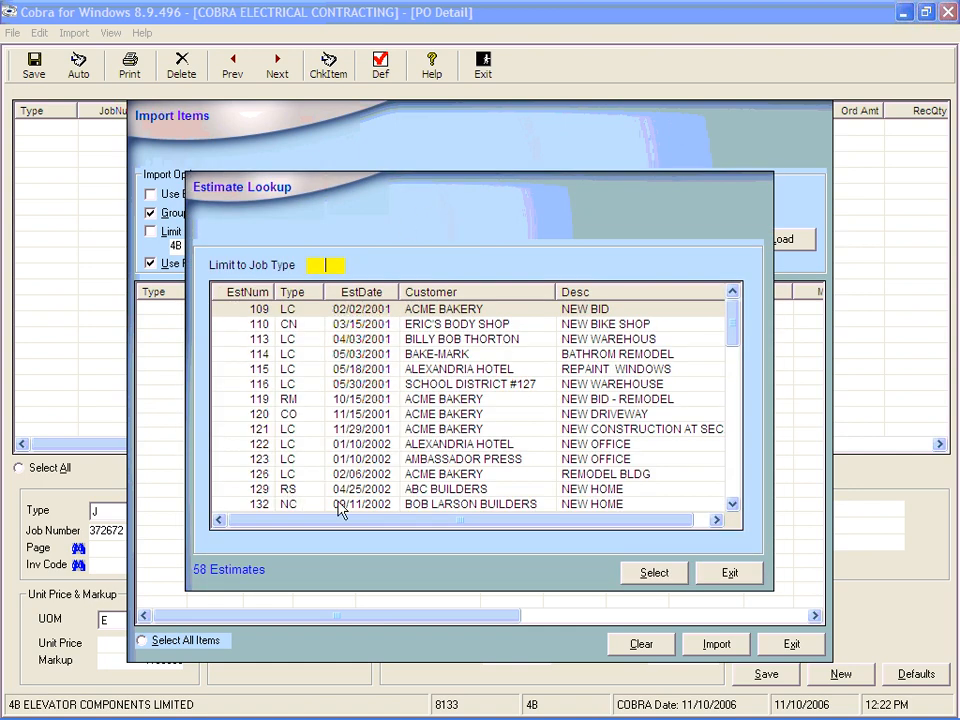
{"action": "left_click_drag", "start_coordinate": [734, 328], "coordinate": [733, 458]}
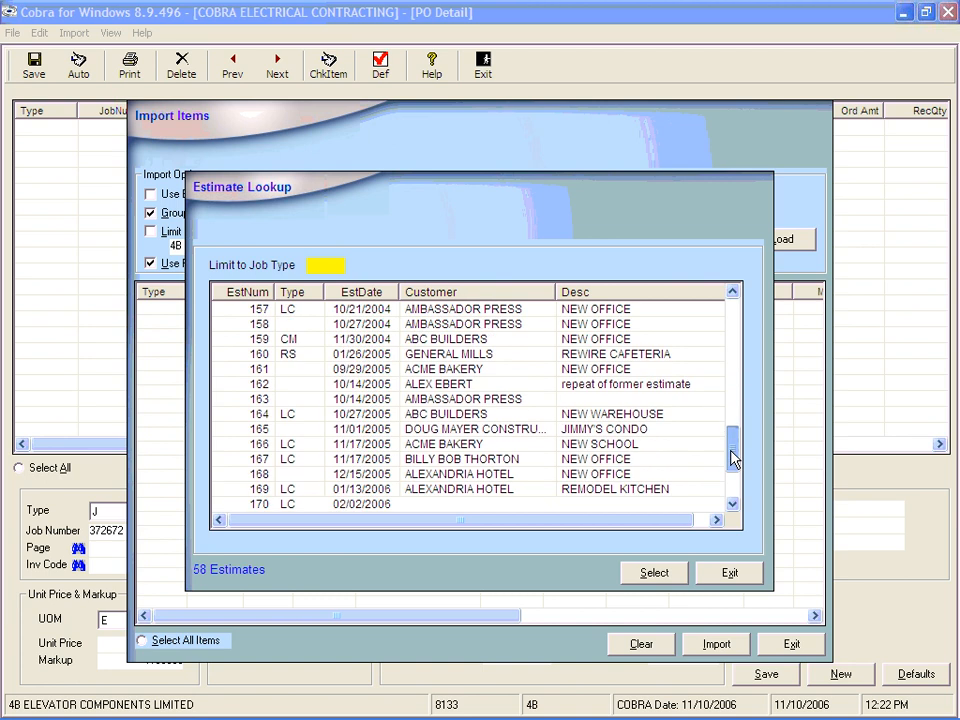
{"action": "double_click", "coordinate": [284, 446]}
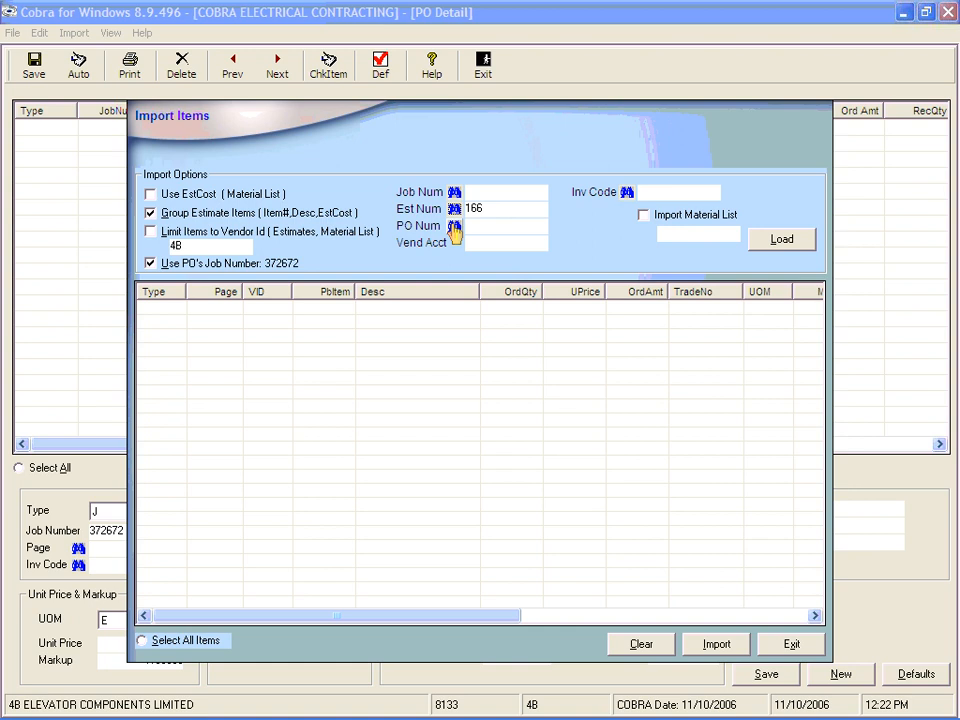
{"action": "left_click", "coordinate": [781, 237]}
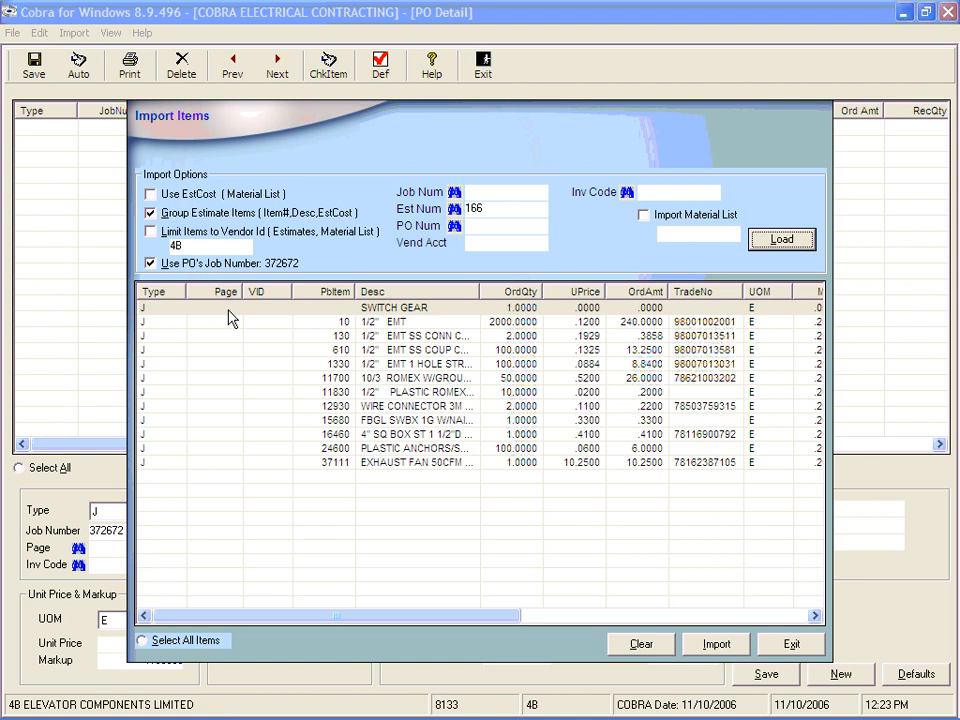
Step: Import the first nine estimate items, SWITCH GEAR through FBGL SWBX, into the purchase order and close the import window
{"action": "left_click", "coordinate": [157, 420], "text": "shift"}
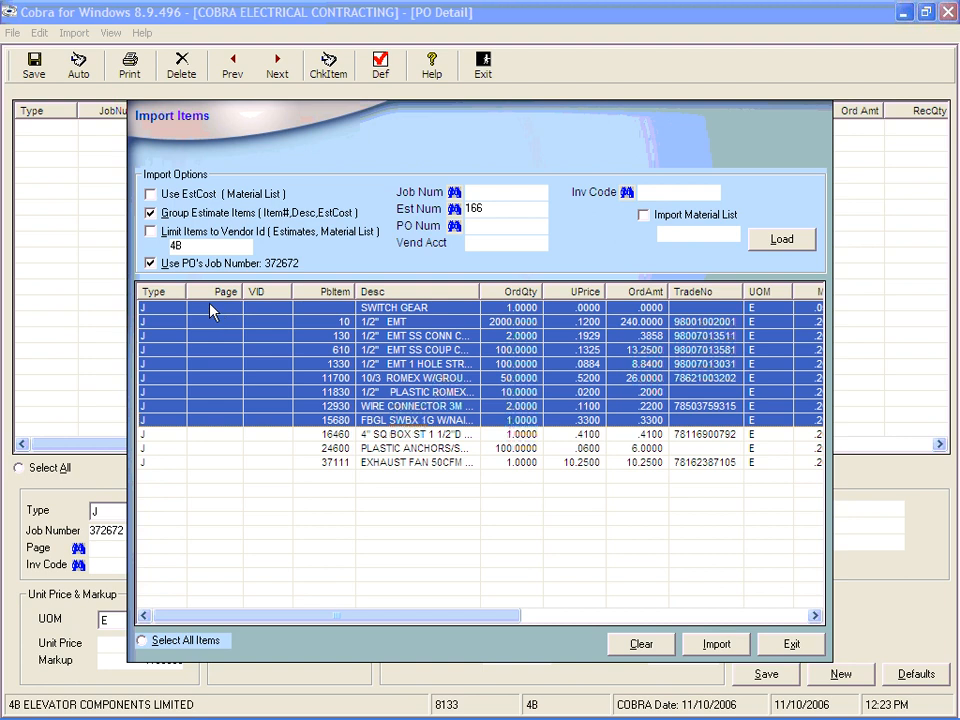
{"action": "left_click", "coordinate": [718, 645]}
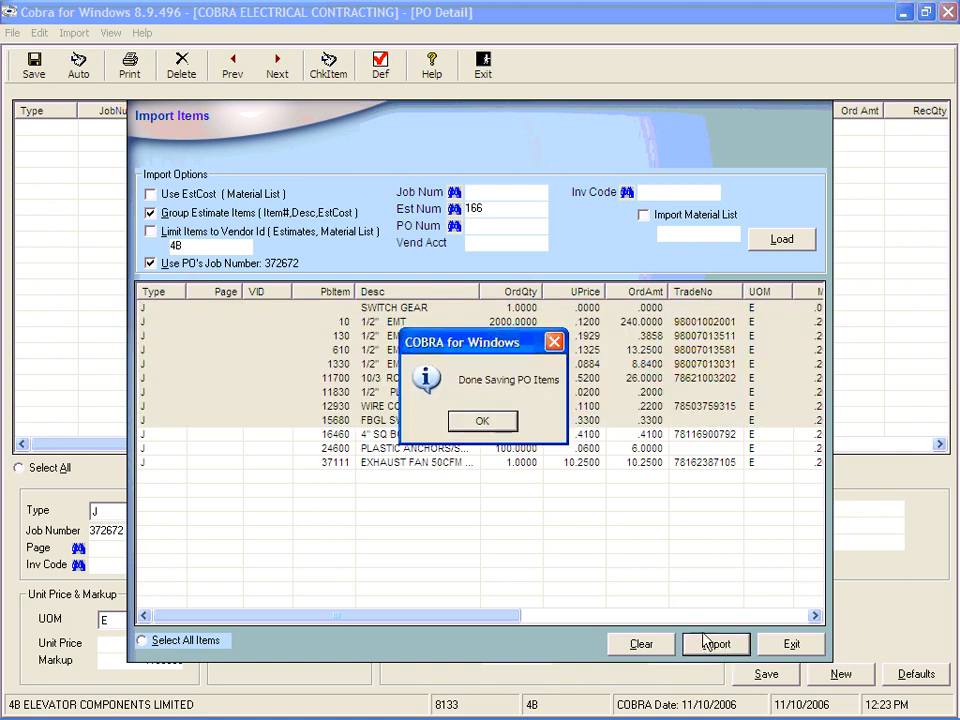
{"action": "left_click", "coordinate": [487, 423]}
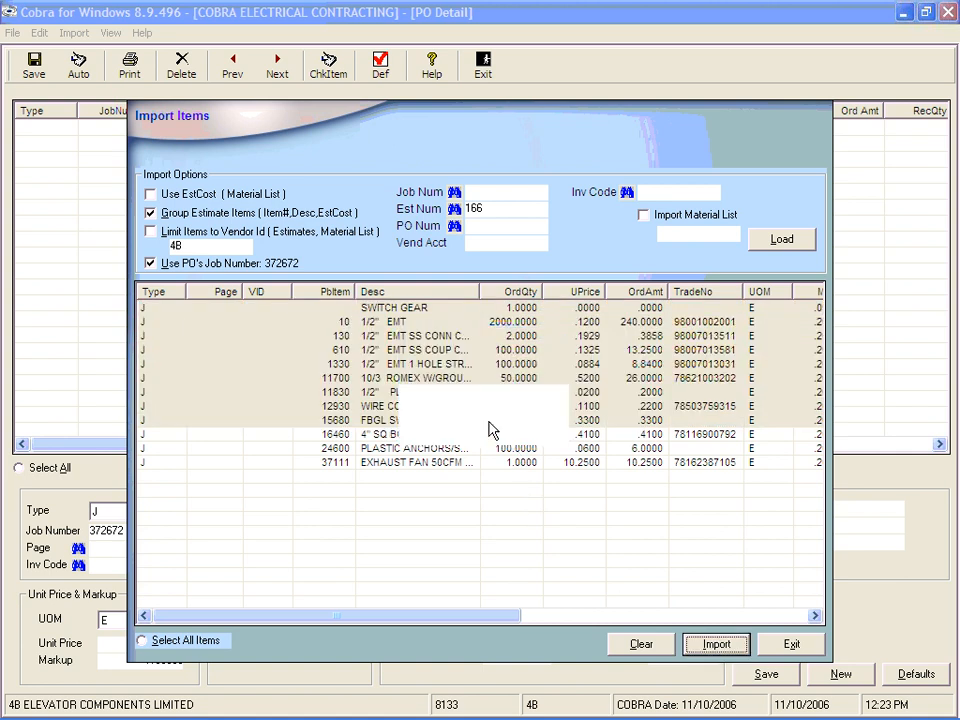
{"action": "left_click", "coordinate": [795, 648]}
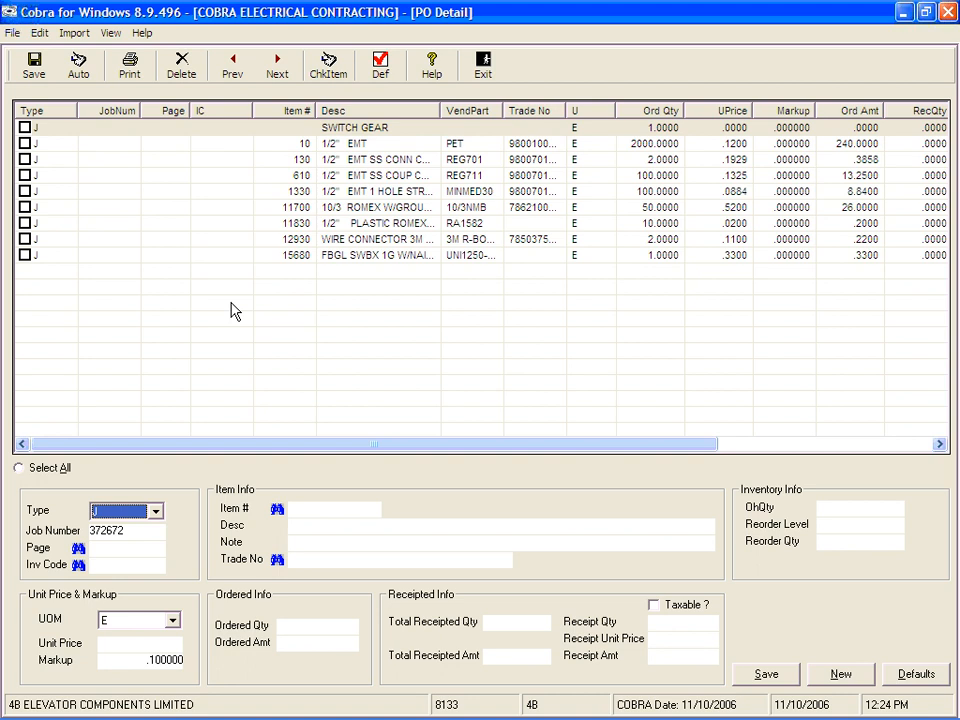
Step: Select all item lines on the PO detail and delete them
{"action": "left_click", "coordinate": [33, 468]}
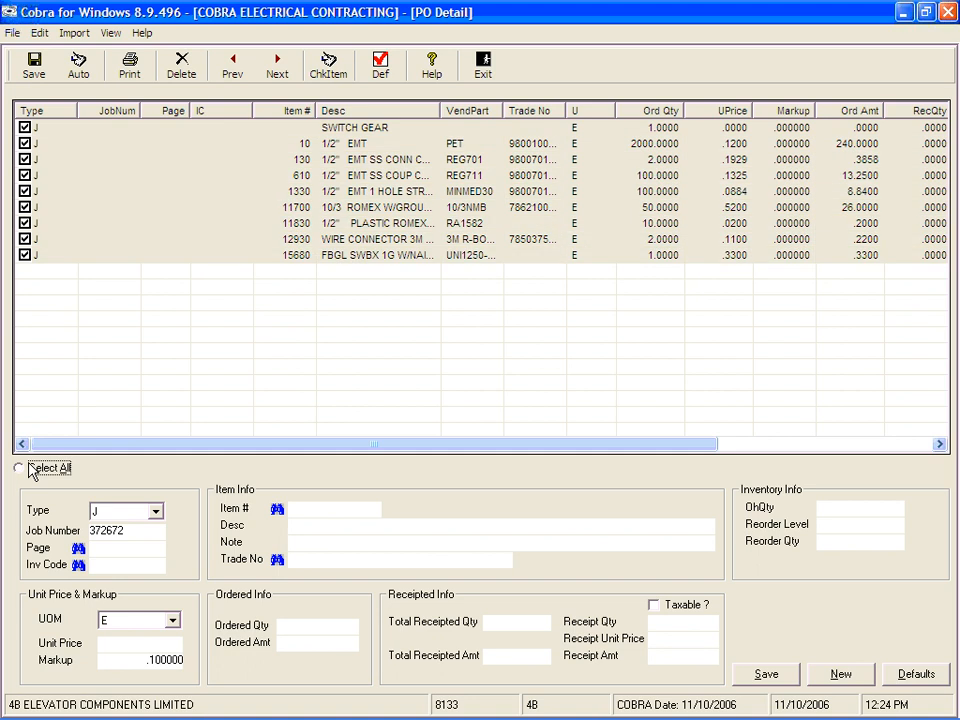
{"action": "left_click", "coordinate": [181, 72]}
{"action": "left_click", "coordinate": [439, 421]}
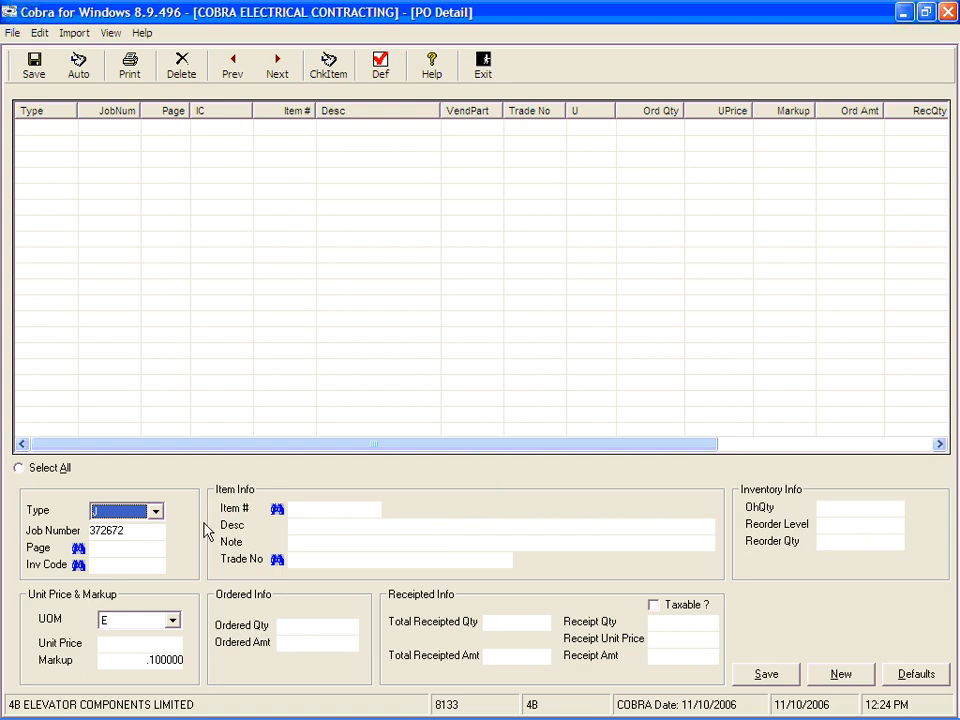
Step: Start a new item line of type J for job 372672 and set its page to 10
{"action": "left_click", "coordinate": [157, 514]}
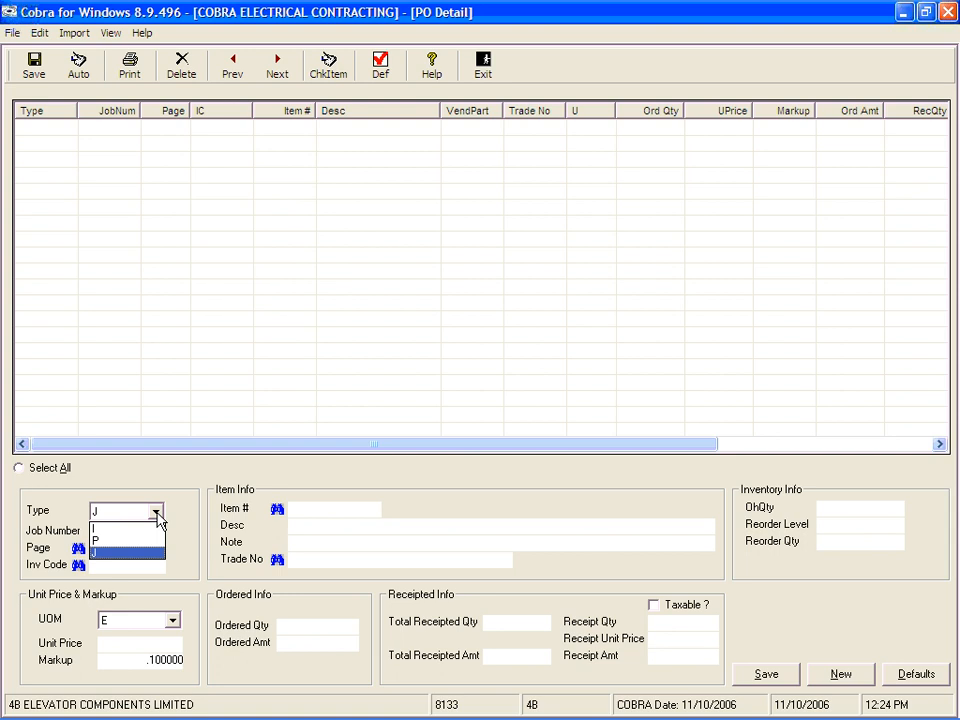
{"action": "left_click", "coordinate": [127, 552]}
{"action": "left_click", "coordinate": [138, 534]}
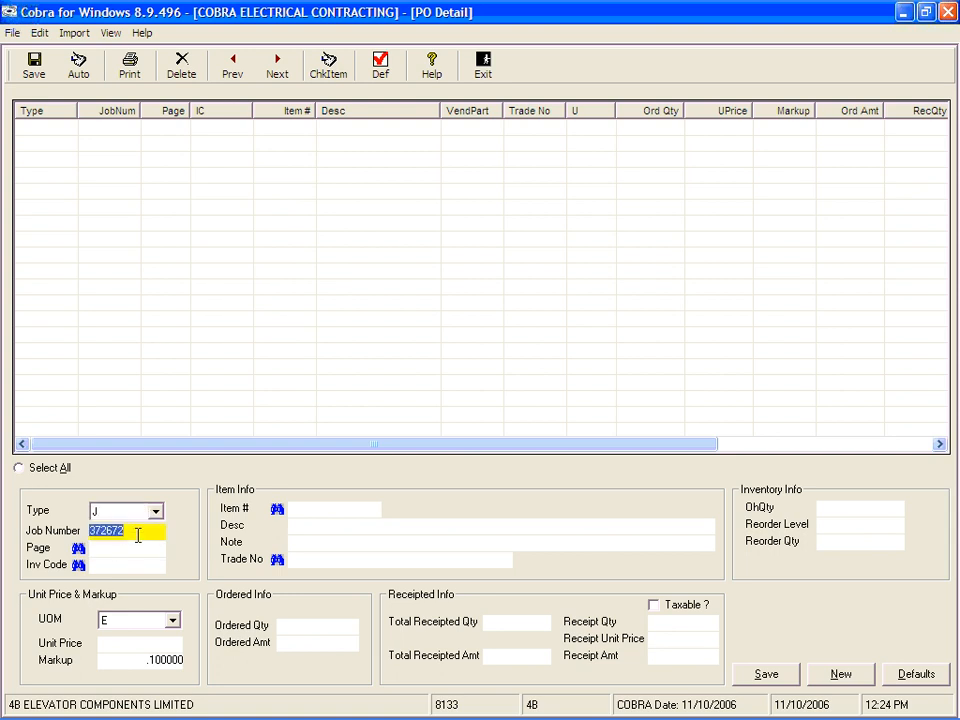
{"action": "left_click", "coordinate": [112, 515]}
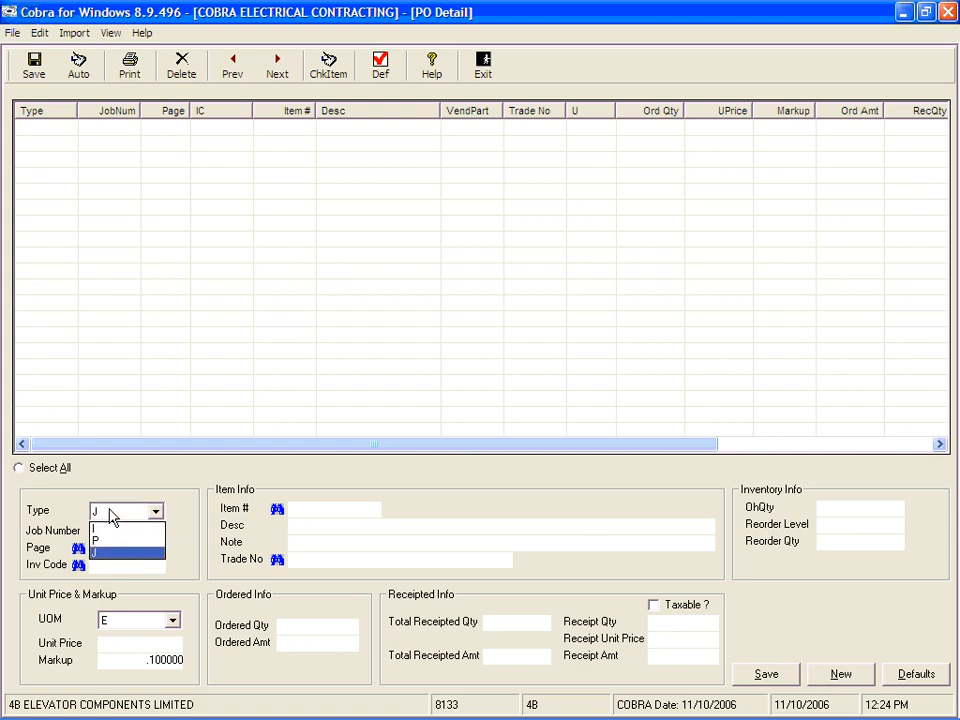
{"action": "left_click", "coordinate": [118, 553]}
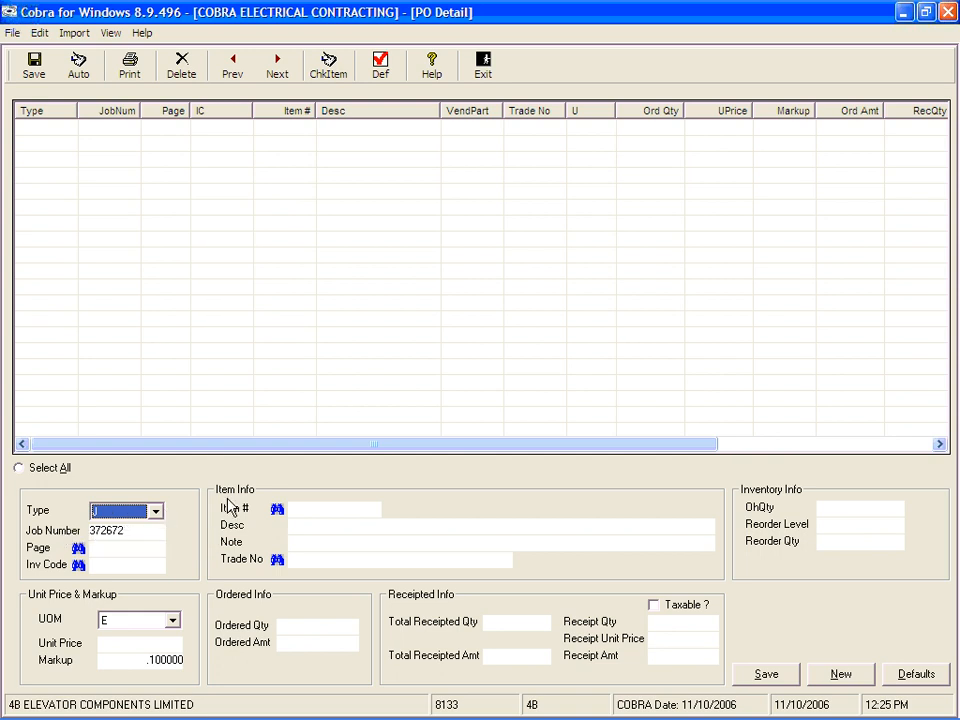
{"action": "key", "text": "Tab"}
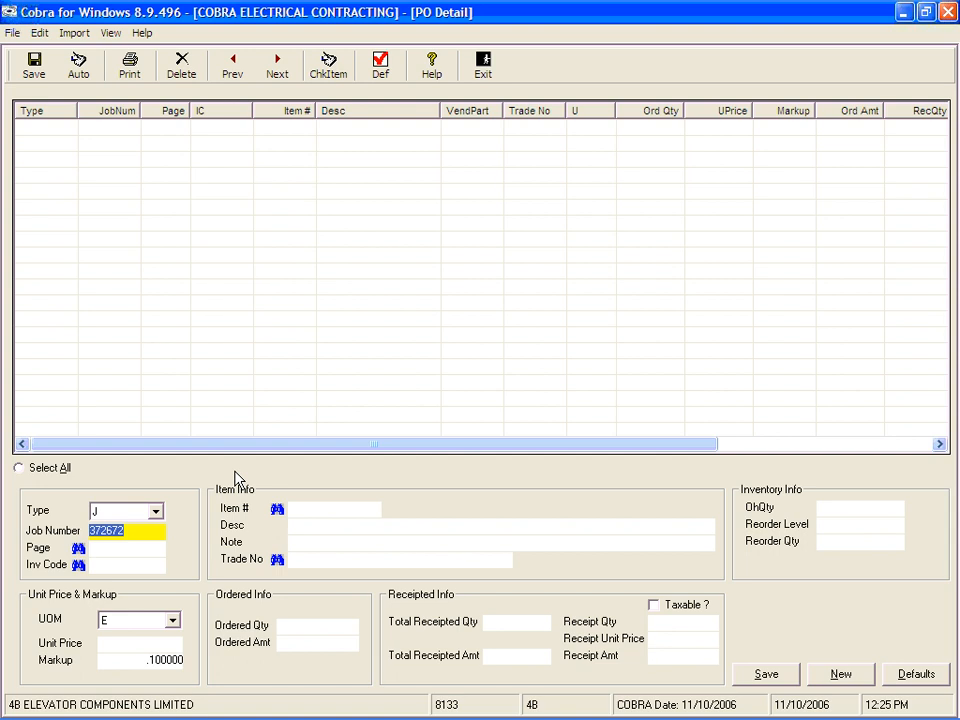
{"action": "key", "text": "Tab"}
{"action": "key", "text": "Tab"}
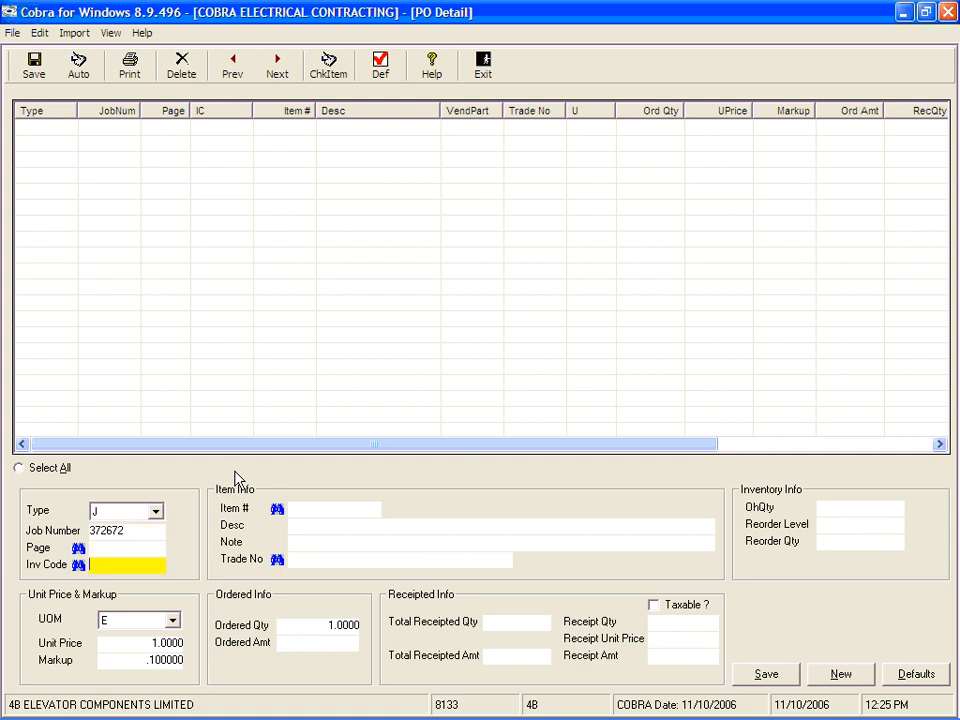
{"action": "left_click", "coordinate": [136, 530]}
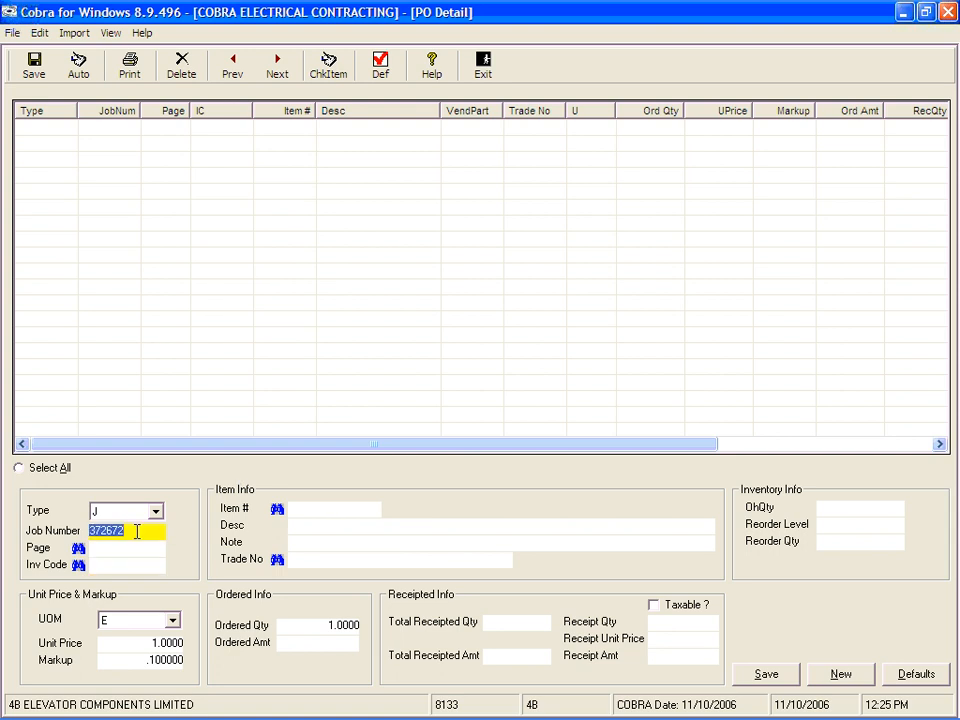
{"action": "key", "text": "Tab"}
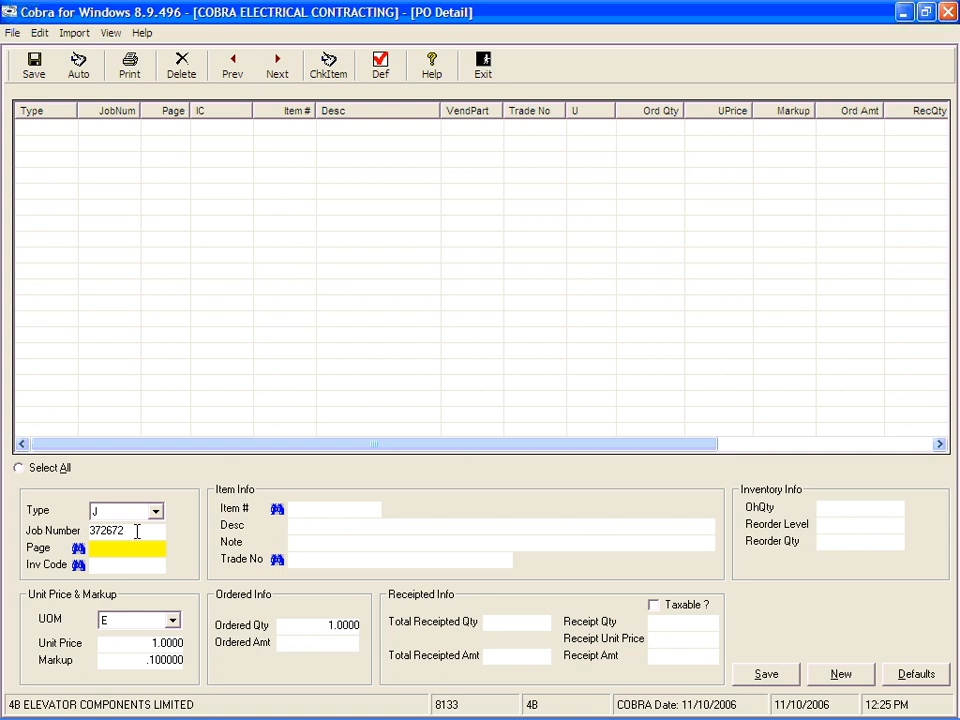
{"action": "type", "text": "10"}
{"action": "key", "text": "Tab"}
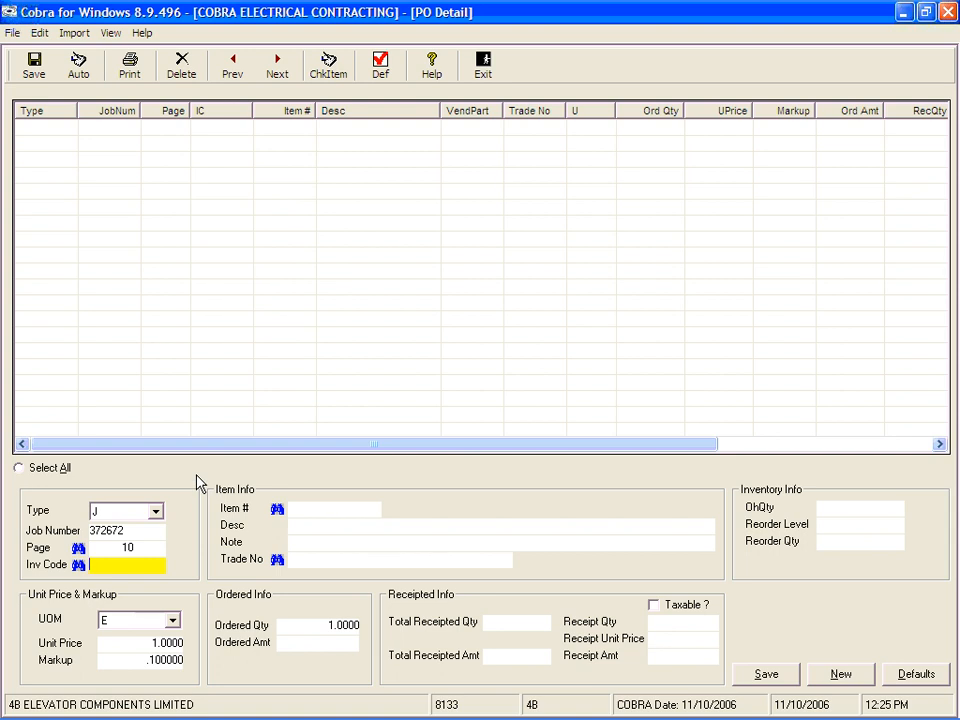
Step: Look up pricebook item 29670, FUSTAT TYPE S 3/10 AMPS, and pick it as the line's item
{"action": "key", "text": "Tab"}
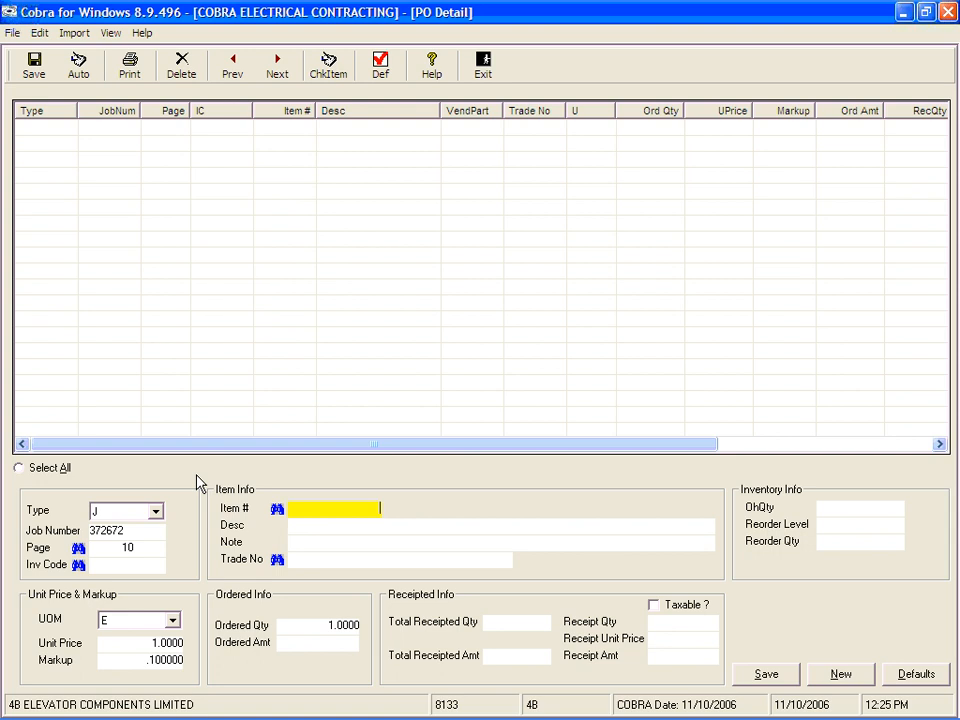
{"action": "left_click", "coordinate": [277, 509]}
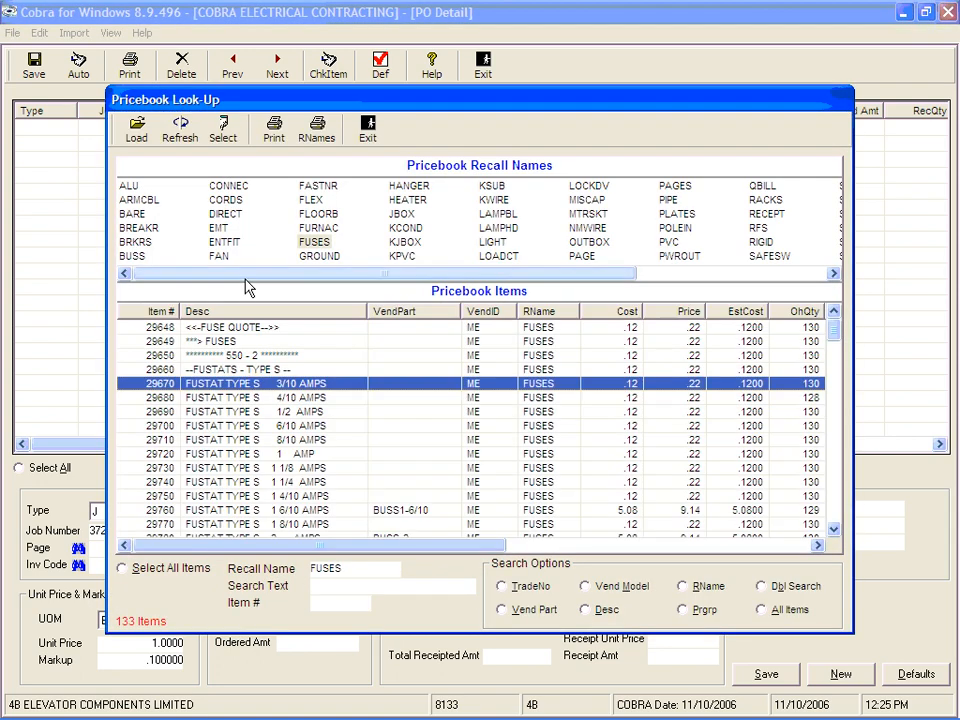
{"action": "double_click", "coordinate": [260, 384]}
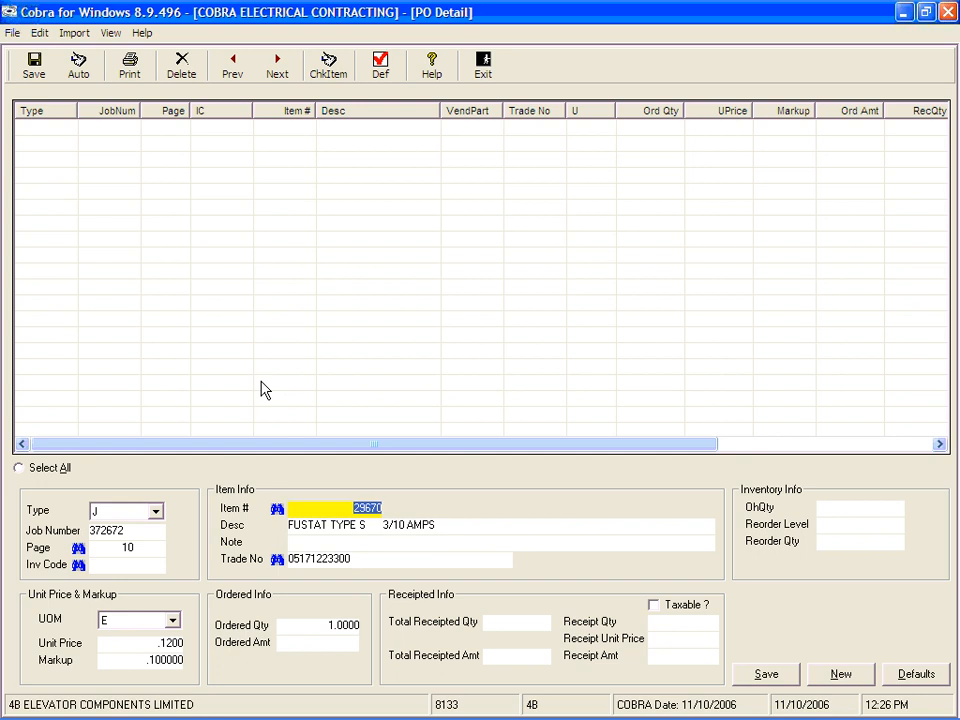
{"action": "key", "text": "Tab"}
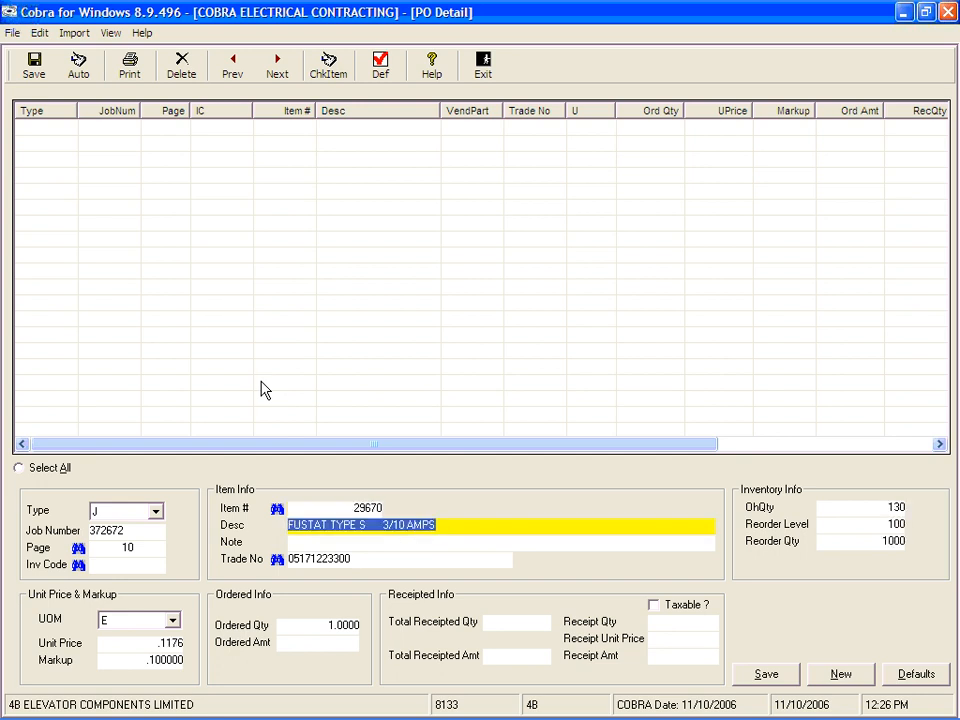
{"action": "key", "text": "Tab"}
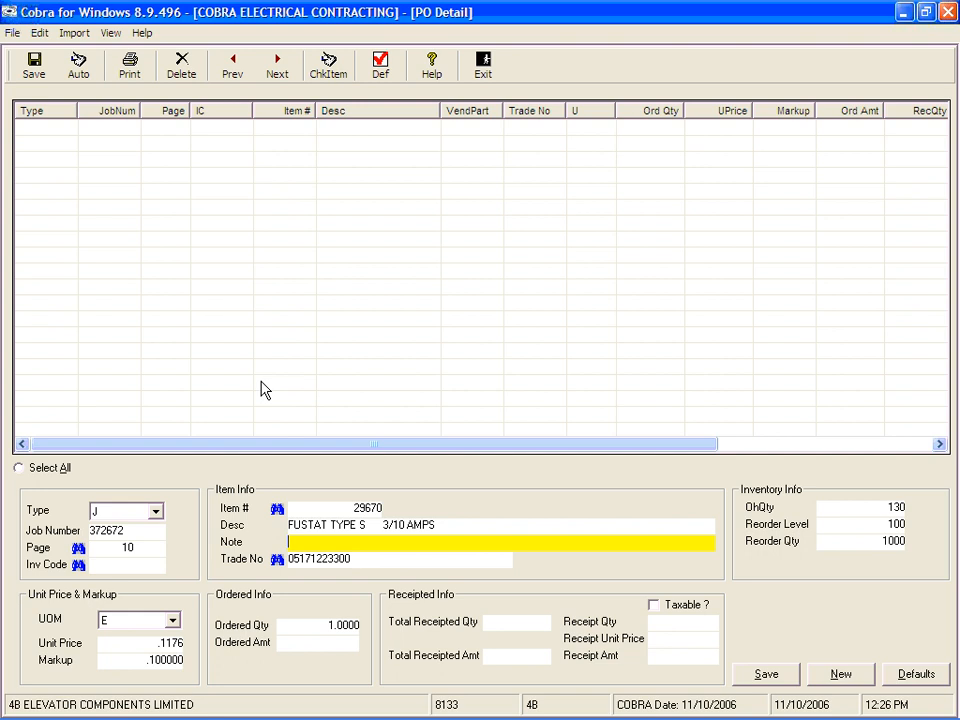
{"action": "key", "text": "Tab"}
{"action": "key", "text": "Tab"}
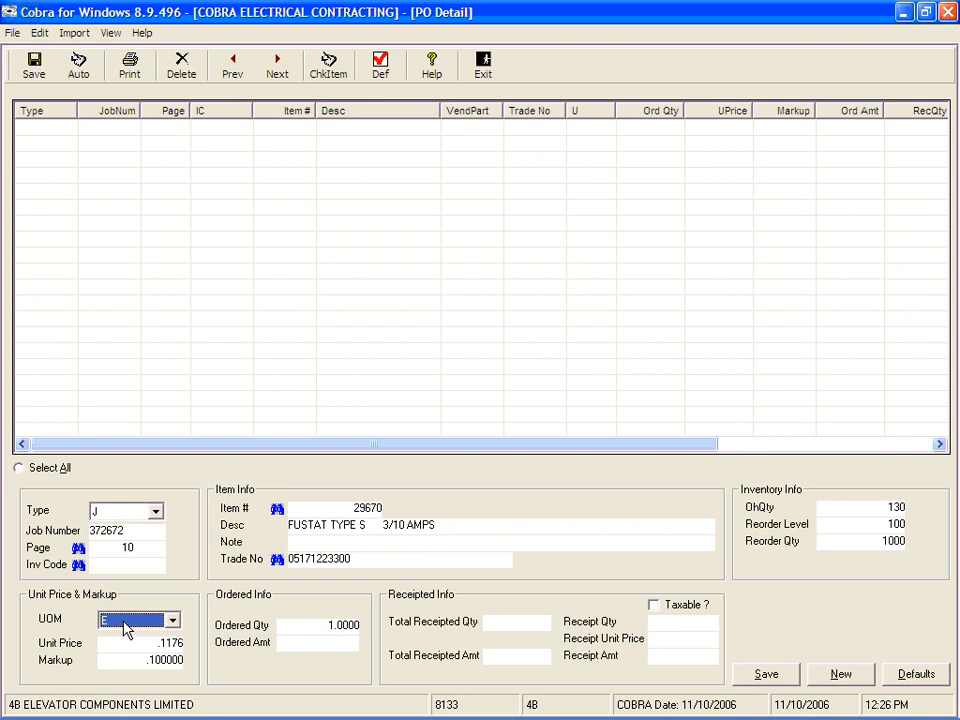
Step: Switch the line's unit of measure to C and then back to E
{"action": "left_click", "coordinate": [172, 622]}
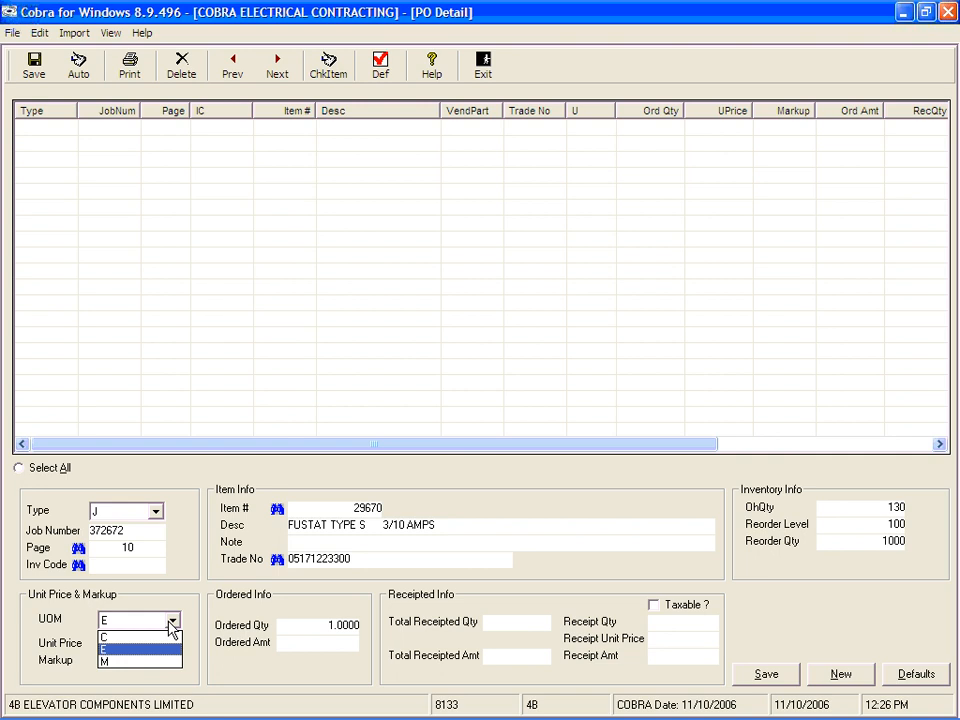
{"action": "left_click", "coordinate": [172, 628]}
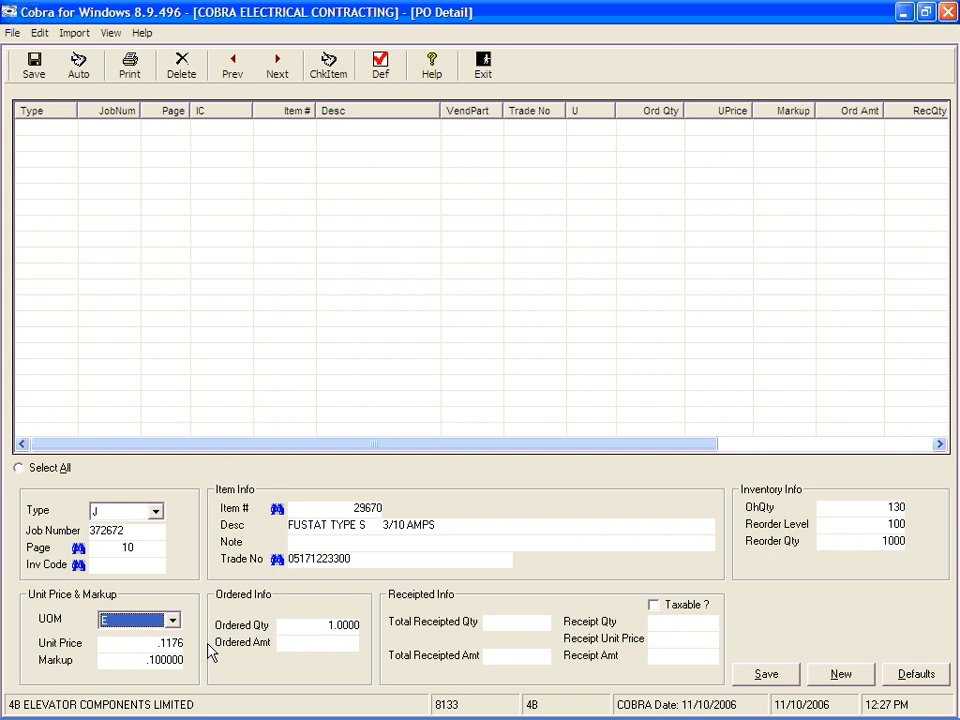
{"action": "left_click", "coordinate": [134, 643]}
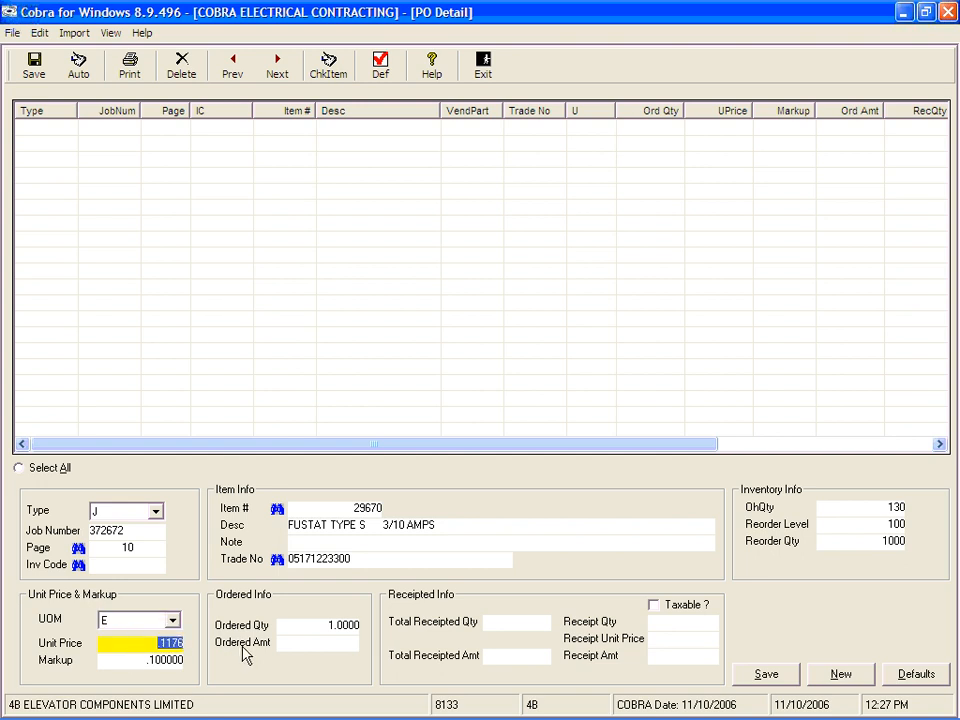
{"action": "left_click", "coordinate": [330, 625]}
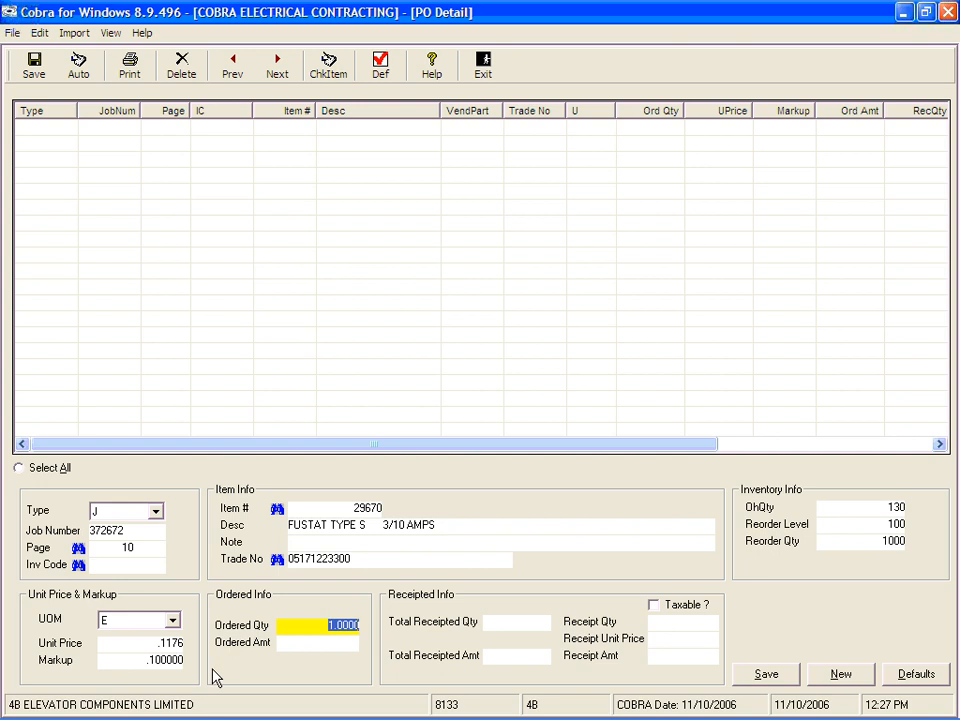
{"action": "left_click", "coordinate": [174, 622]}
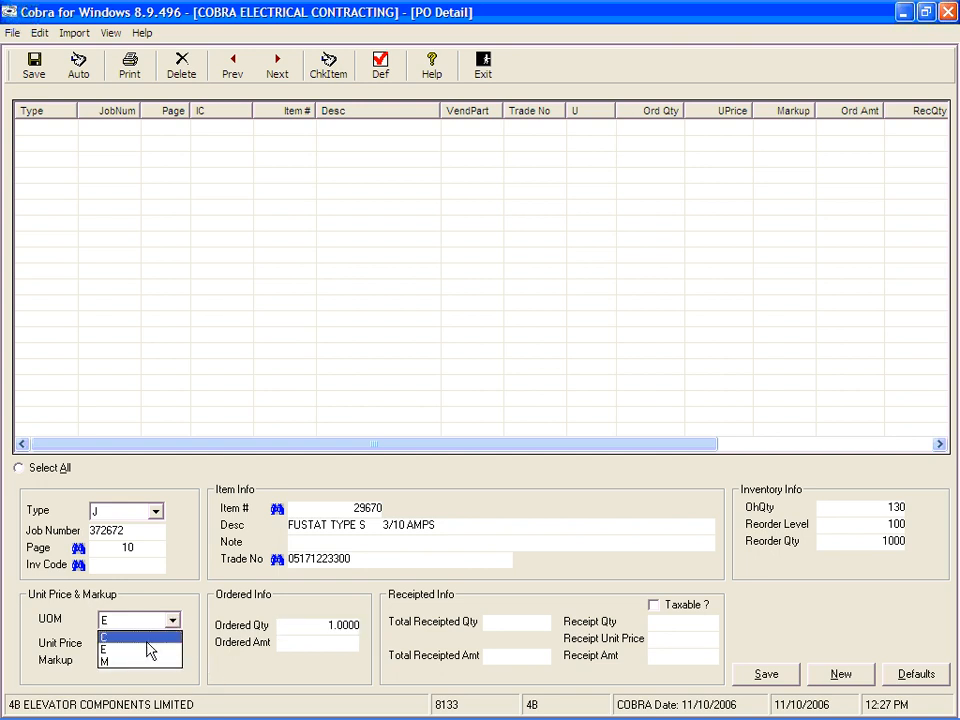
{"action": "left_click", "coordinate": [152, 638]}
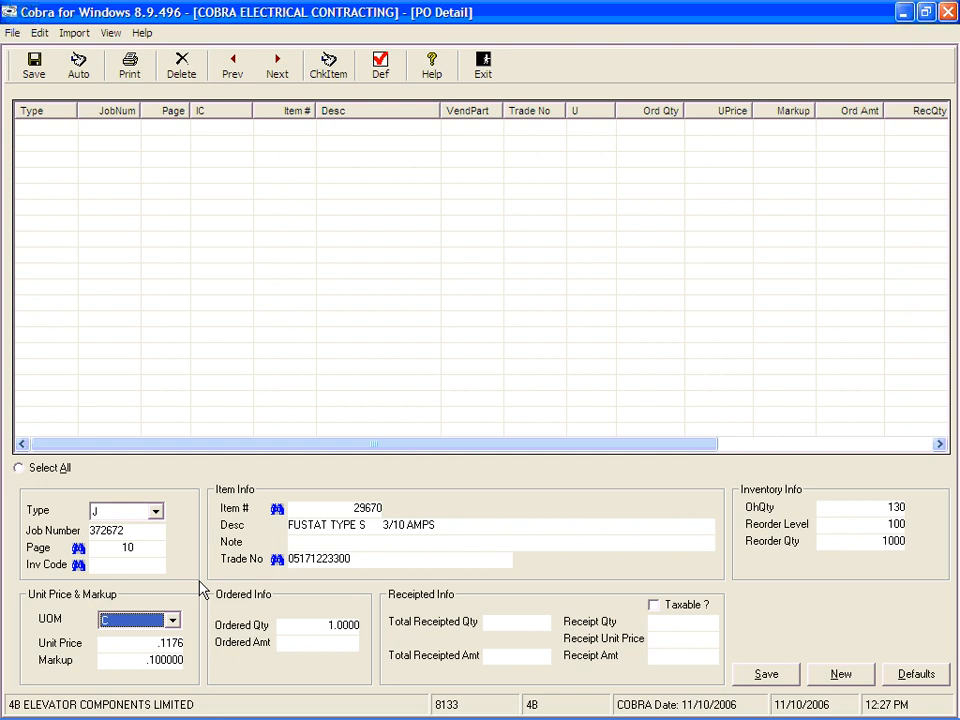
{"action": "key", "text": "Tab"}
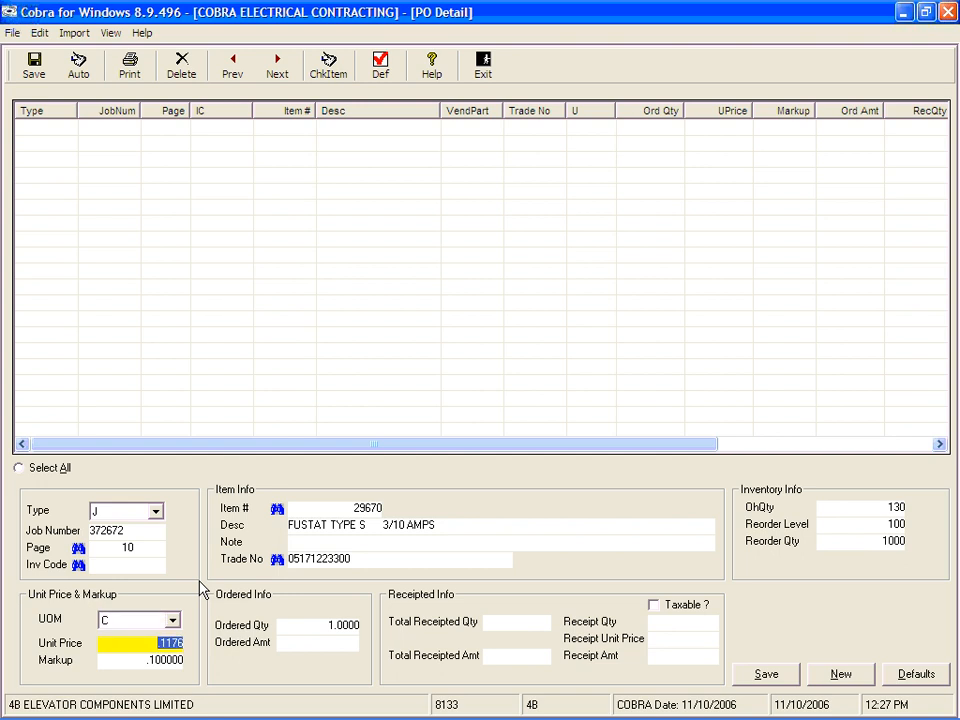
{"action": "left_click", "coordinate": [307, 628]}
{"action": "left_click_drag", "start_coordinate": [309, 628], "coordinate": [431, 619]}
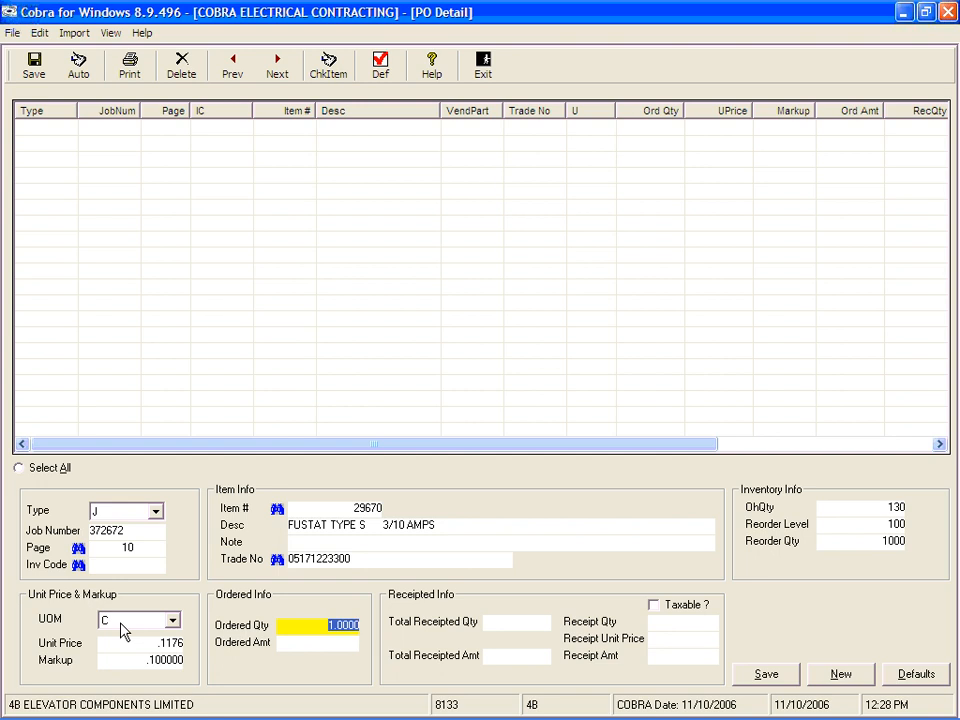
{"action": "left_click", "coordinate": [173, 621]}
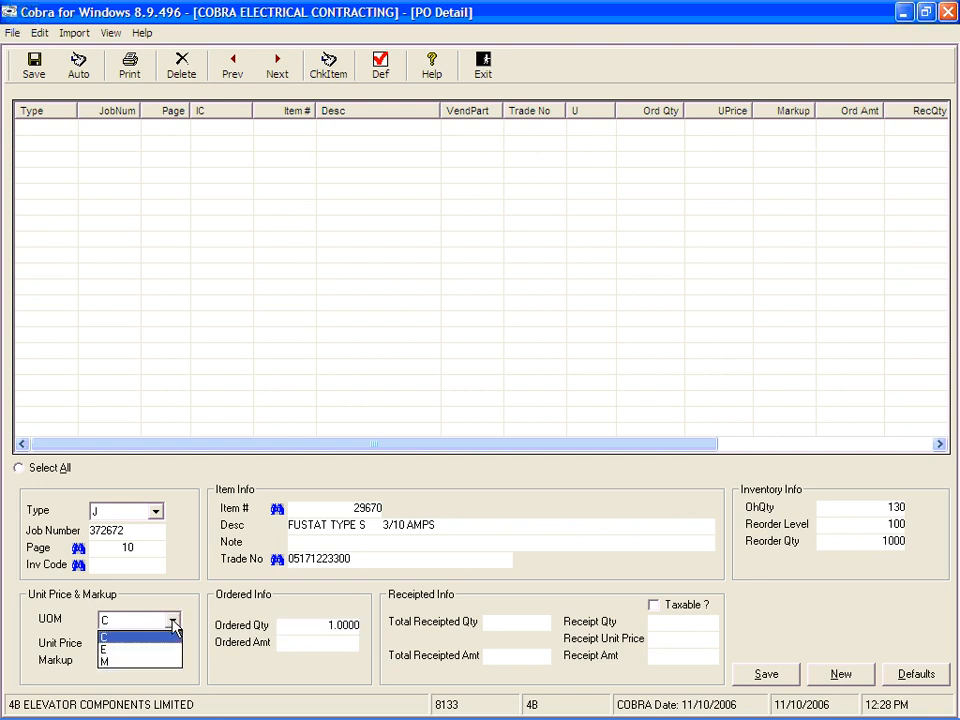
{"action": "left_click", "coordinate": [119, 650]}
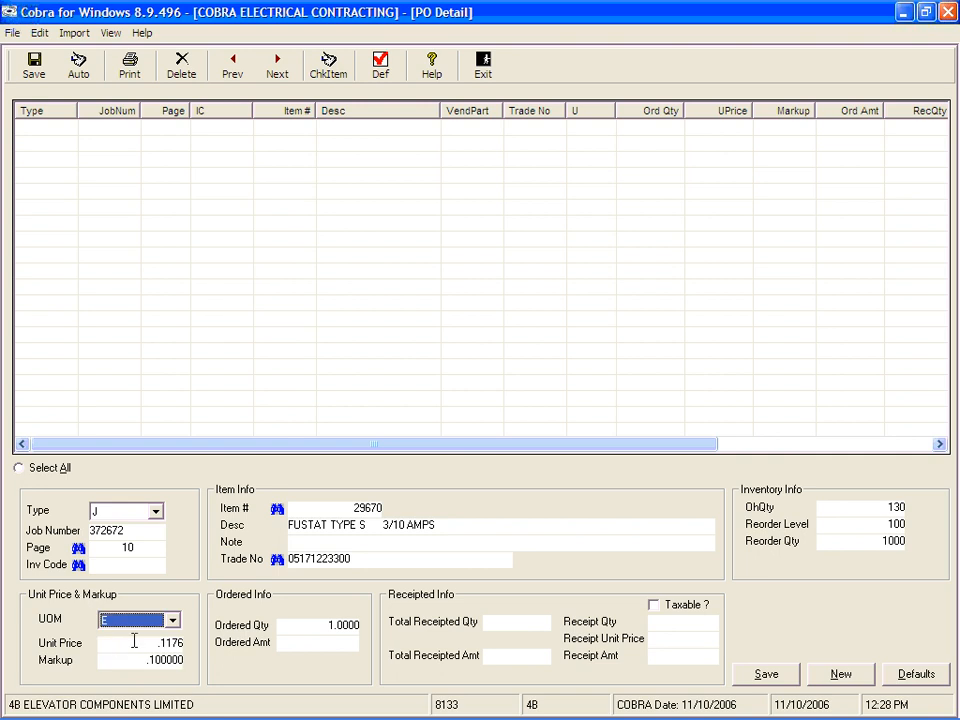
{"action": "key", "text": "Tab"}
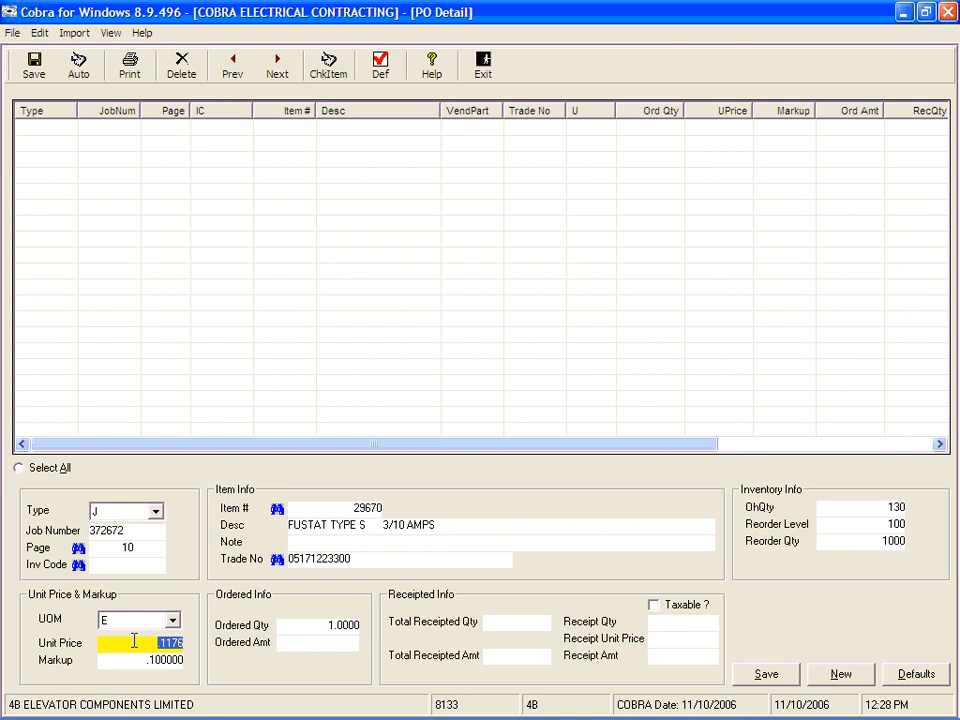
Step: Set the line's ordered quantity to 100
{"action": "key", "text": "Tab"}
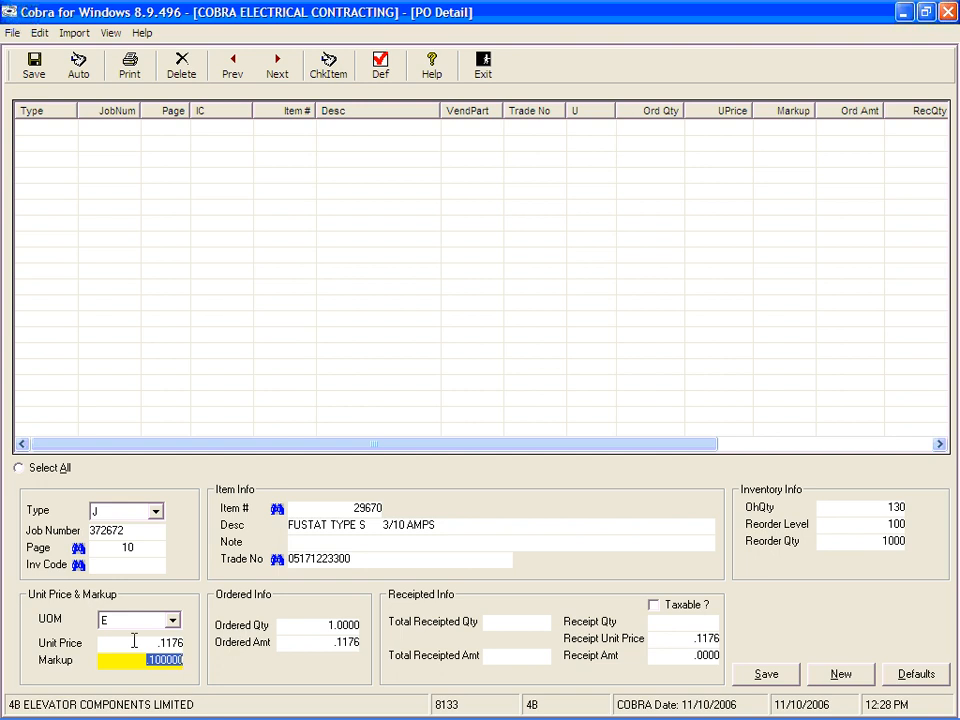
{"action": "key", "text": "Tab"}
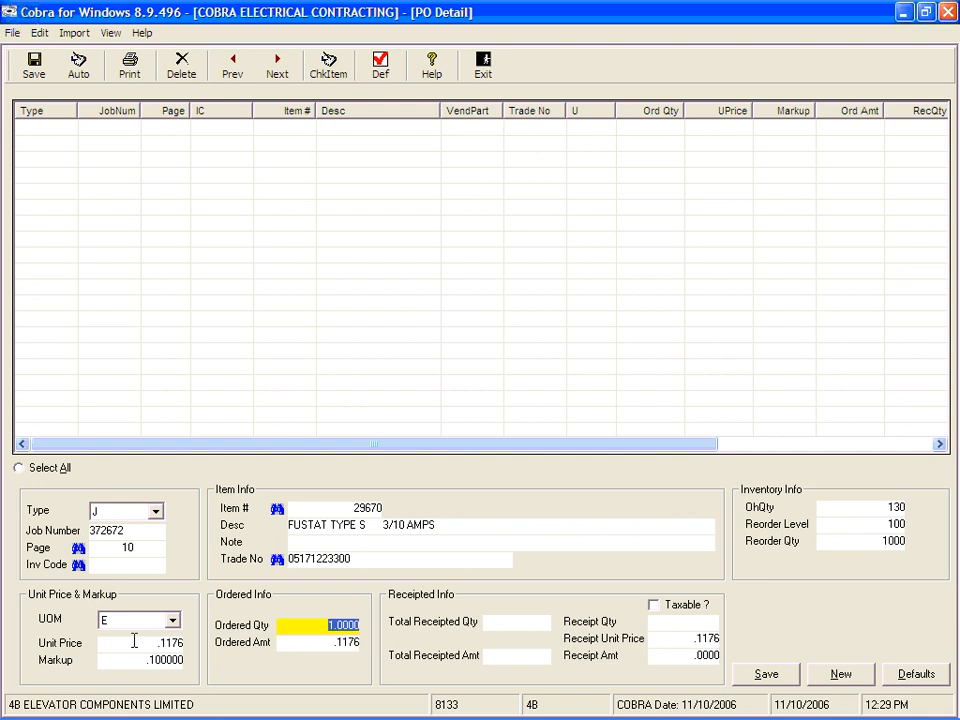
{"action": "type", "text": "100"}
{"action": "left_click", "coordinate": [306, 629]}
{"action": "double_click", "coordinate": [306, 628]}
{"action": "key", "text": "Tab"}
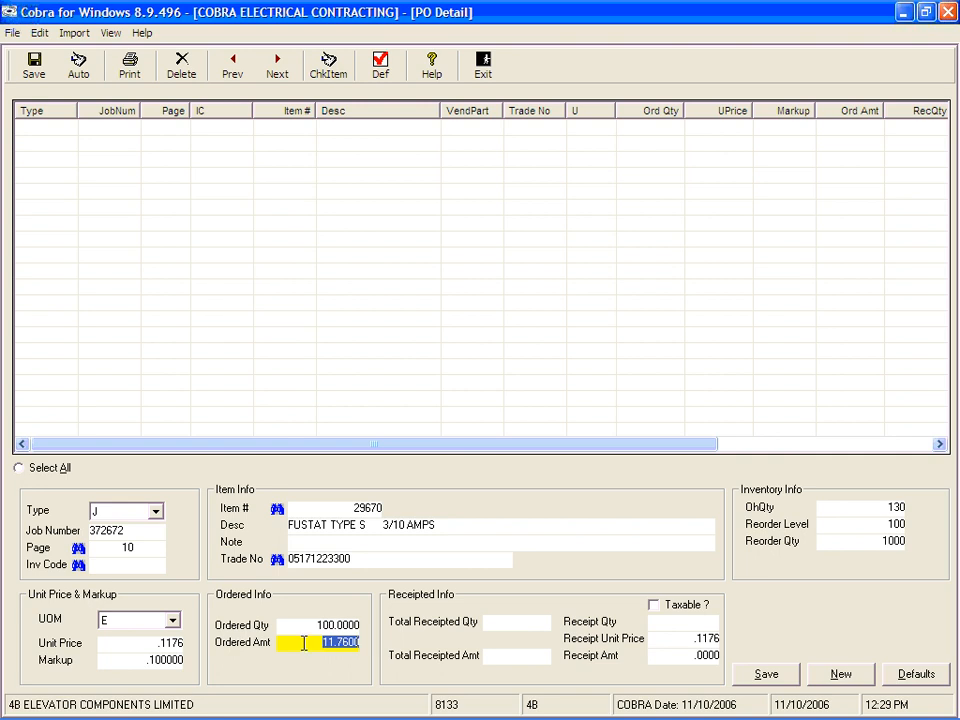
Step: Save the FUSTAT item line to the purchase order
{"action": "key", "text": "Tab"}
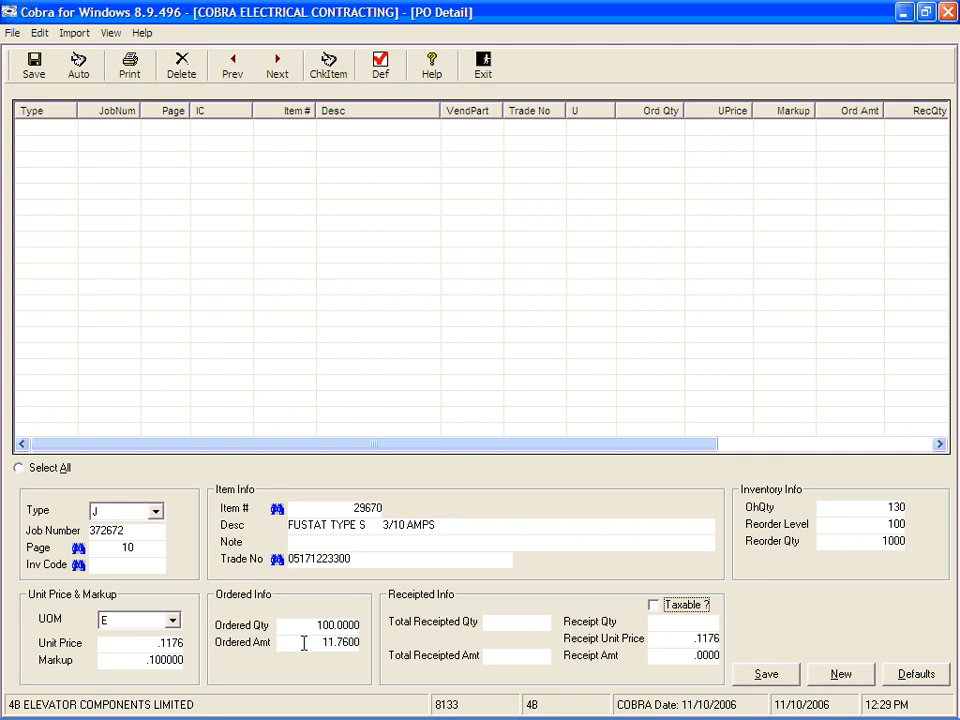
{"action": "key", "text": "Tab"}
{"action": "key", "text": "Tab"}
{"action": "key", "text": "Tab"}
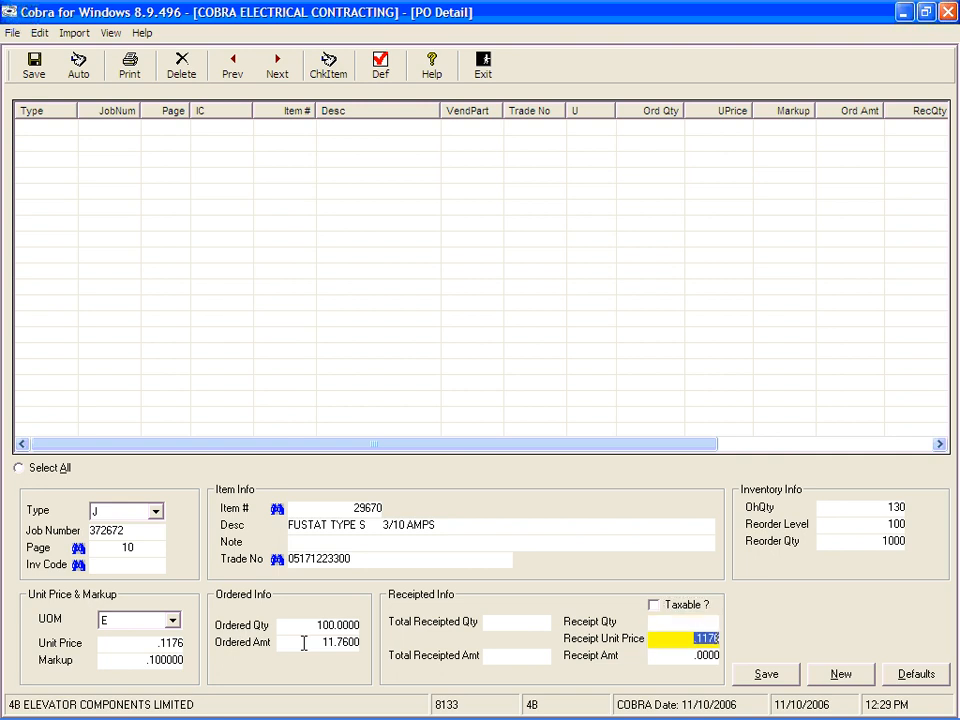
{"action": "key", "text": "Tab"}
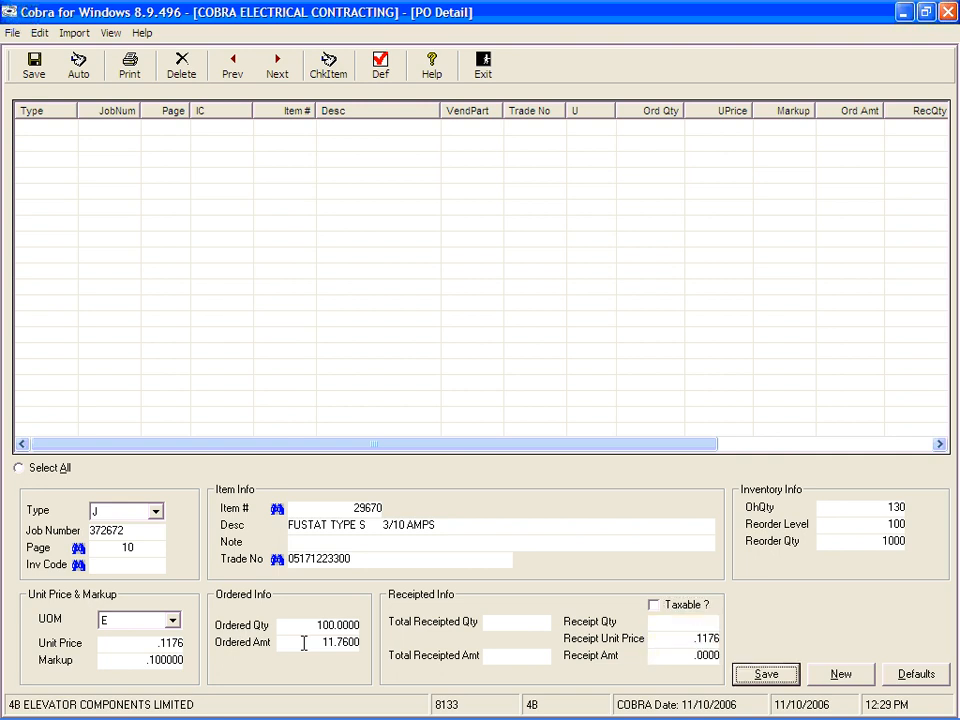
{"action": "key", "text": "Return"}
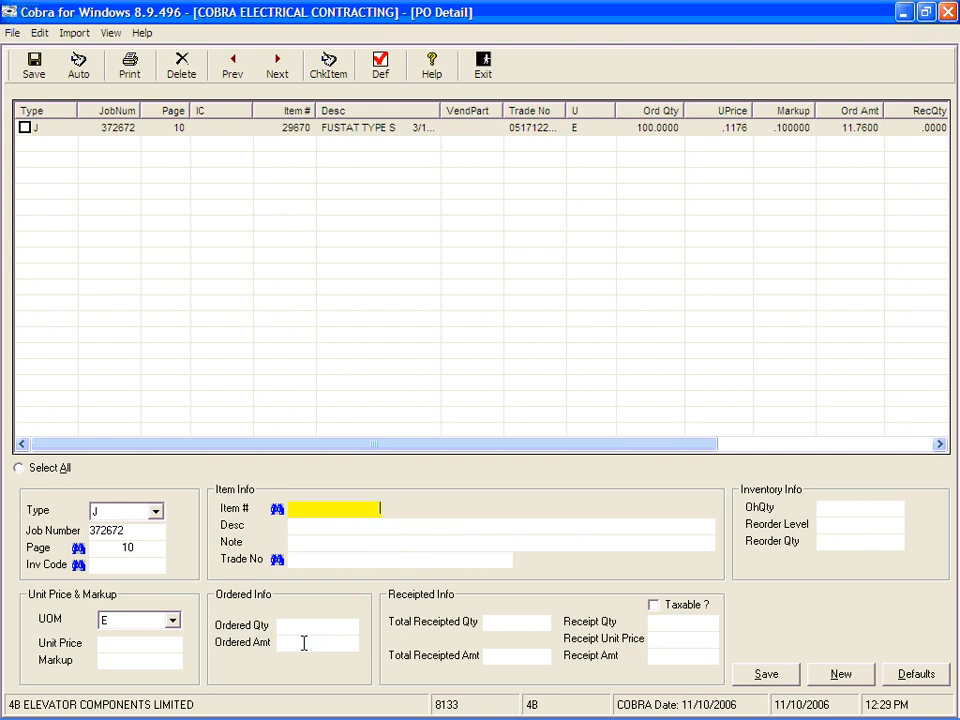
Step: Start another line with pricebook item 10, 1/2" EMT, keeping its default price and markup
{"action": "type", "text": "10"}
{"action": "key", "text": "Tab"}
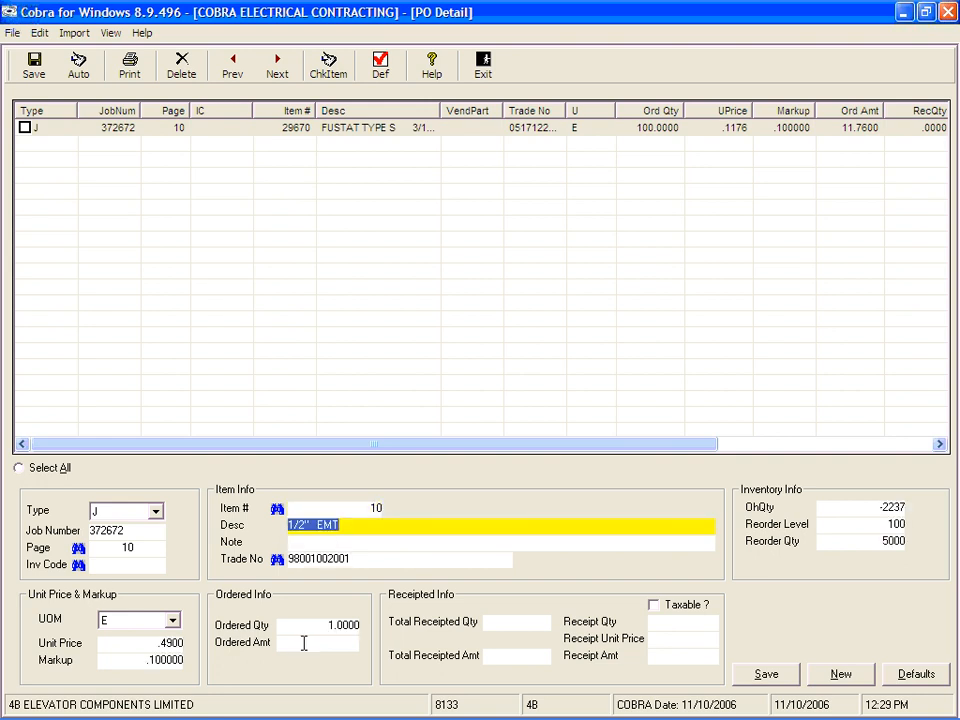
{"action": "key", "text": "Tab"}
{"action": "key", "text": "Tab"}
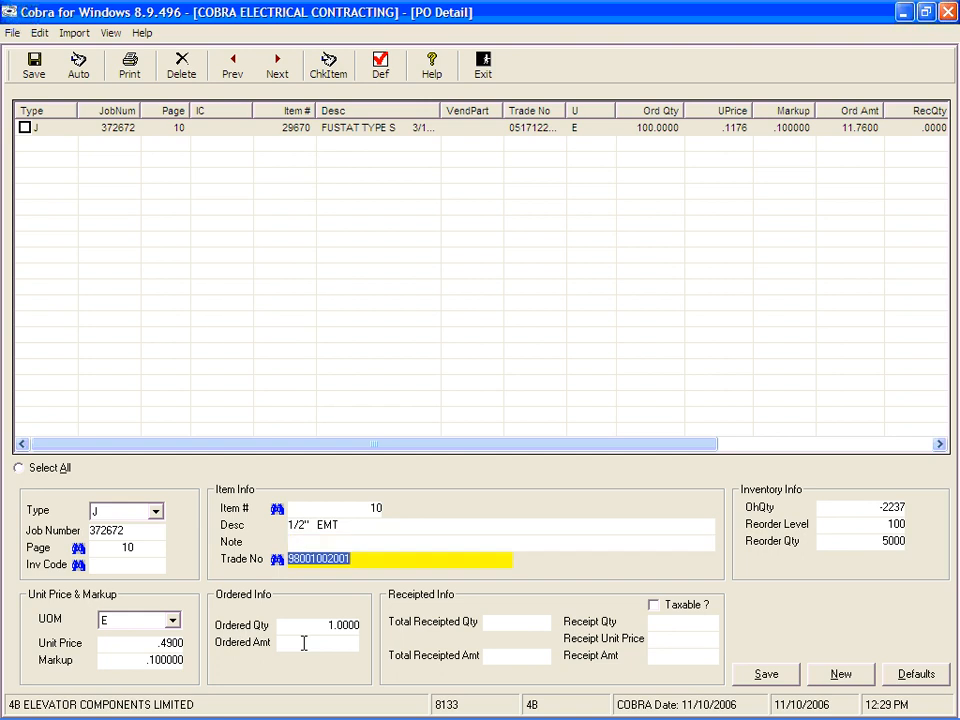
{"action": "key", "text": "Tab"}
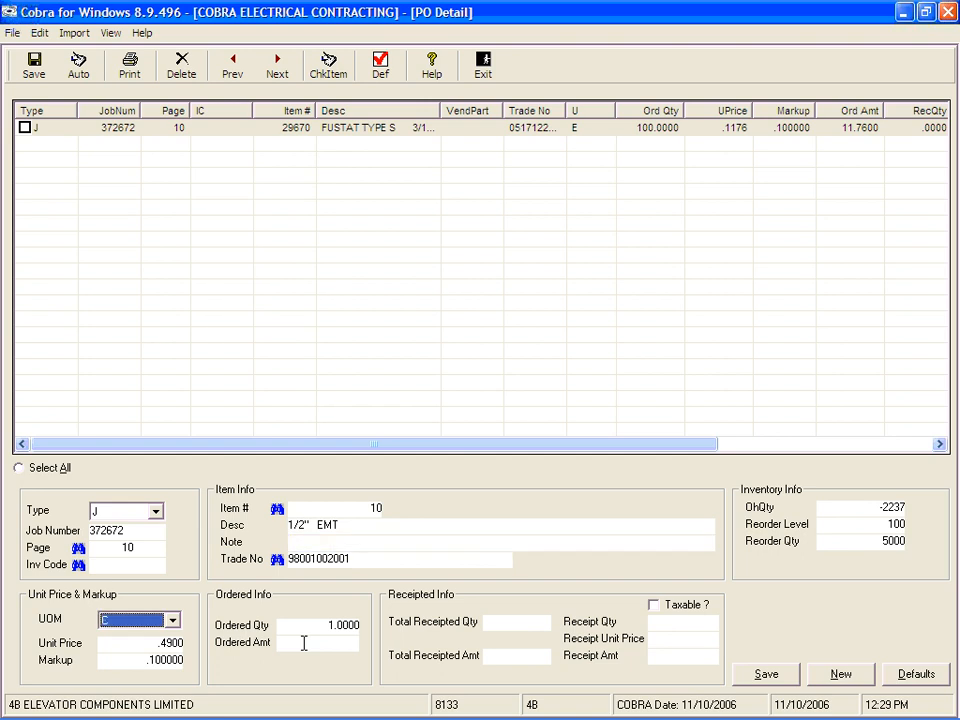
{"action": "key", "text": "Tab"}
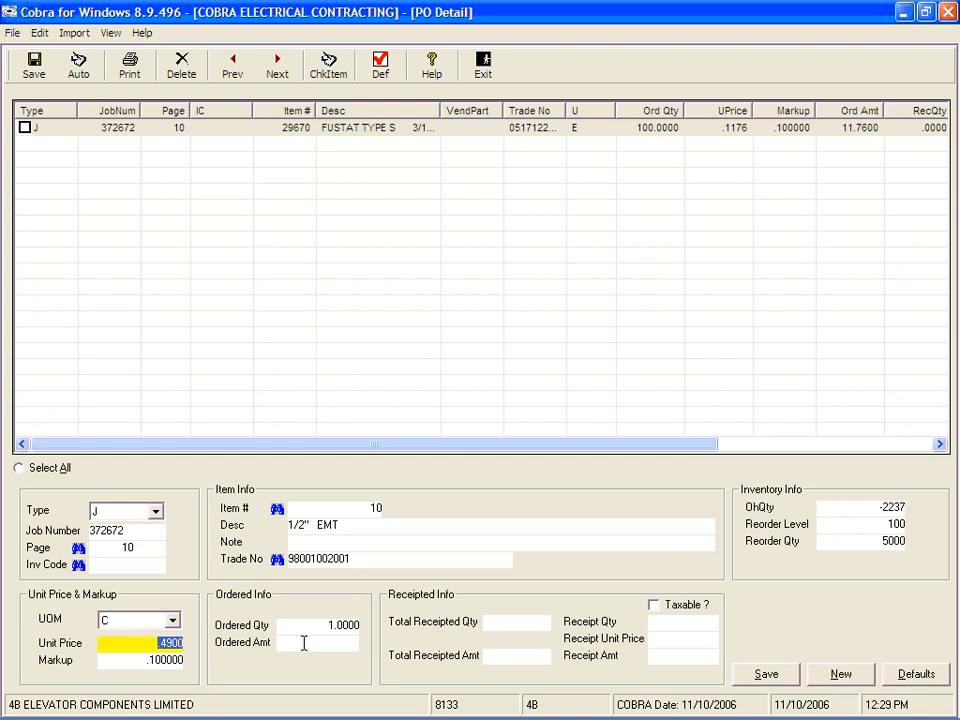
{"action": "key", "text": "Tab"}
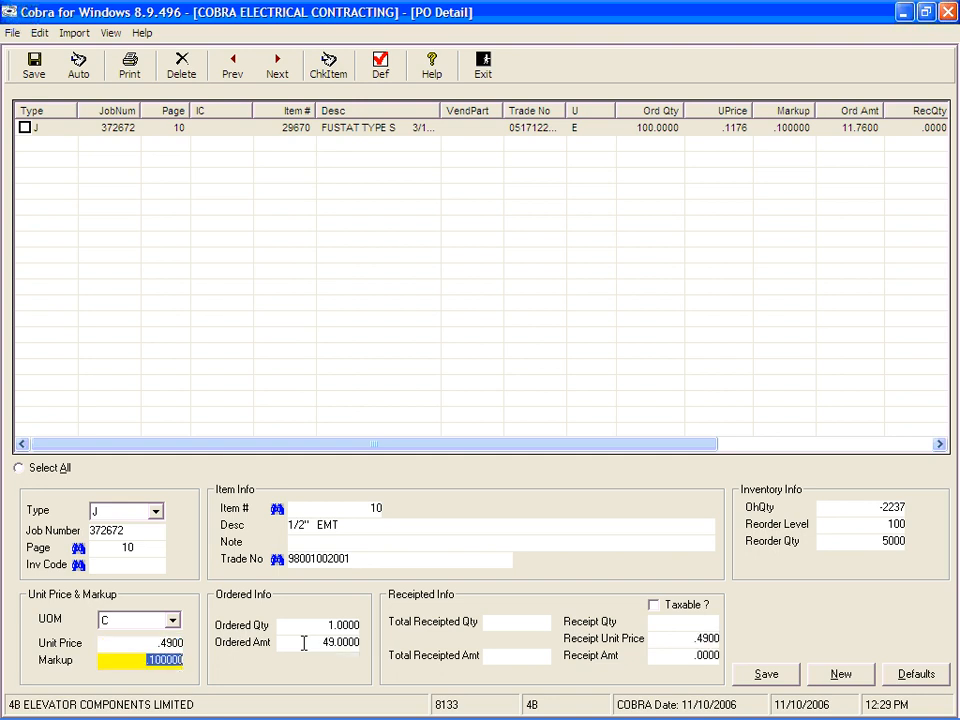
{"action": "key", "text": "Tab"}
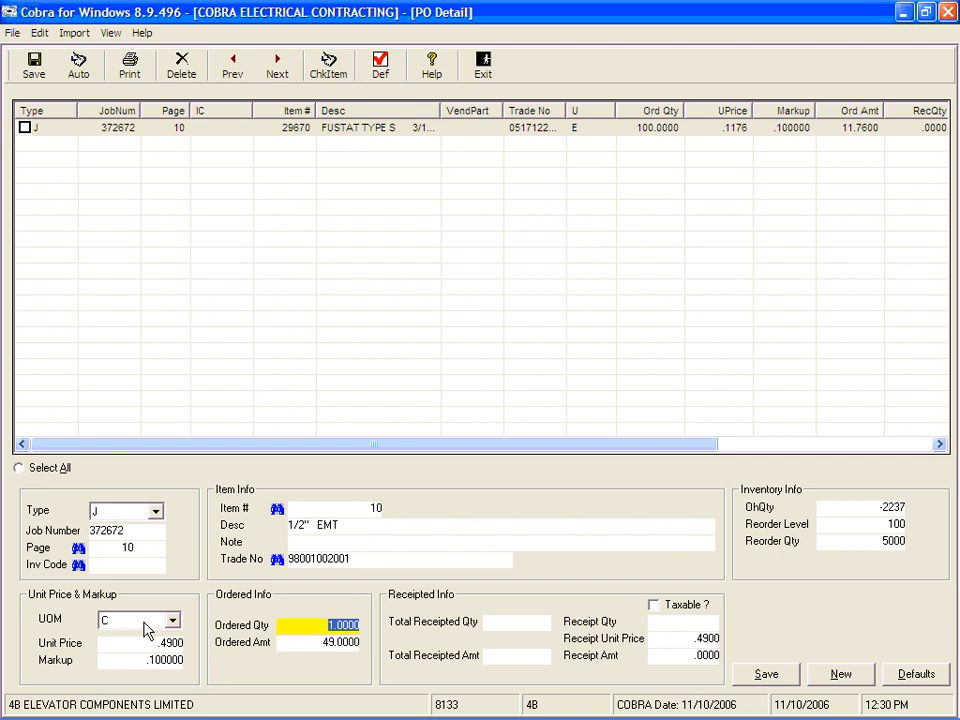
Step: Set the EMT line's ordered quantity to 2 and save the line
{"action": "left_click", "coordinate": [301, 645]}
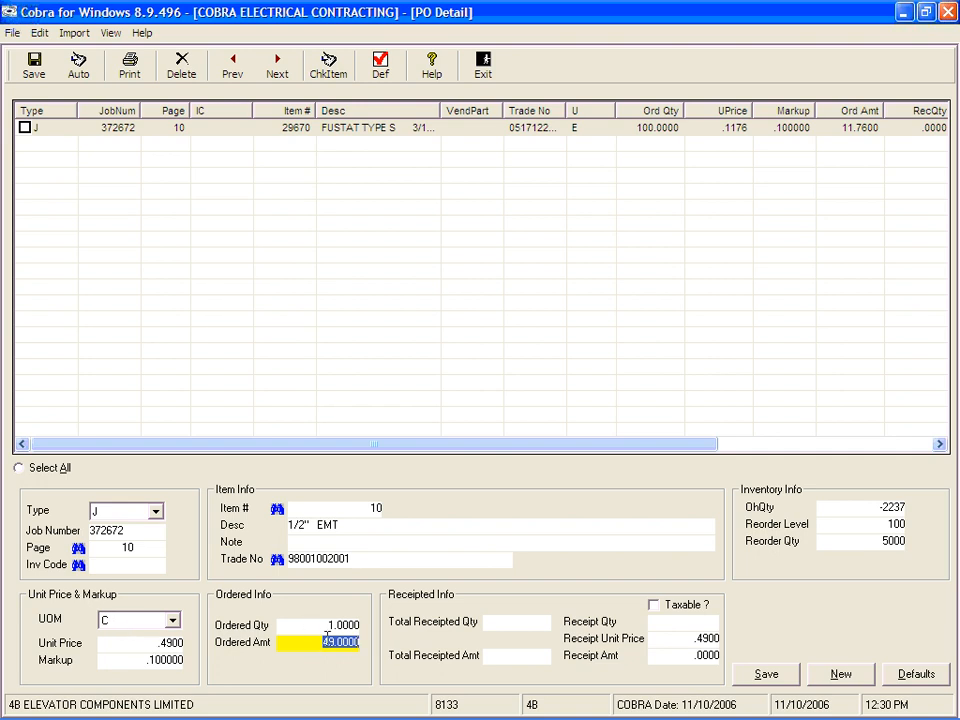
{"action": "left_click", "coordinate": [321, 627]}
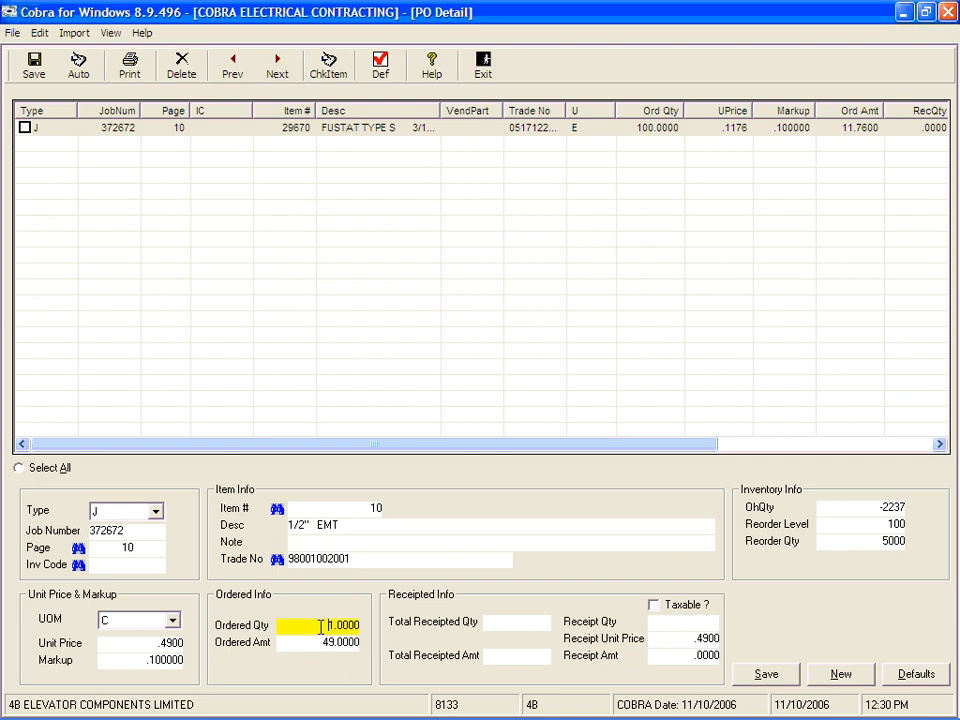
{"action": "left_click_drag", "start_coordinate": [321, 627], "coordinate": [437, 623]}
{"action": "type", "text": "2"}
{"action": "key", "text": "Tab"}
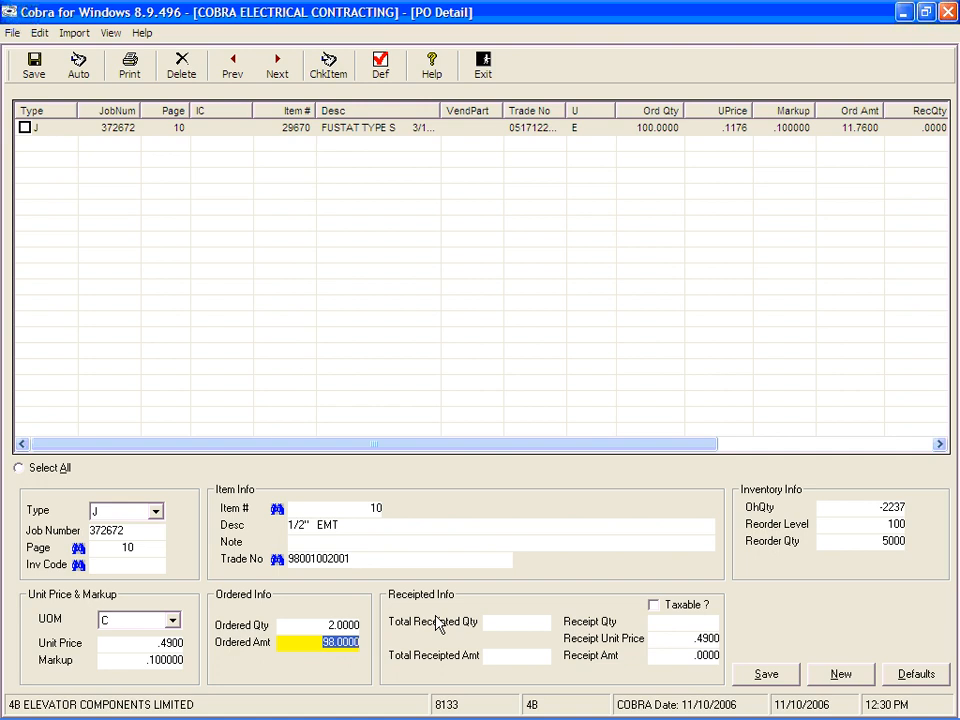
{"action": "left_click", "coordinate": [763, 674]}
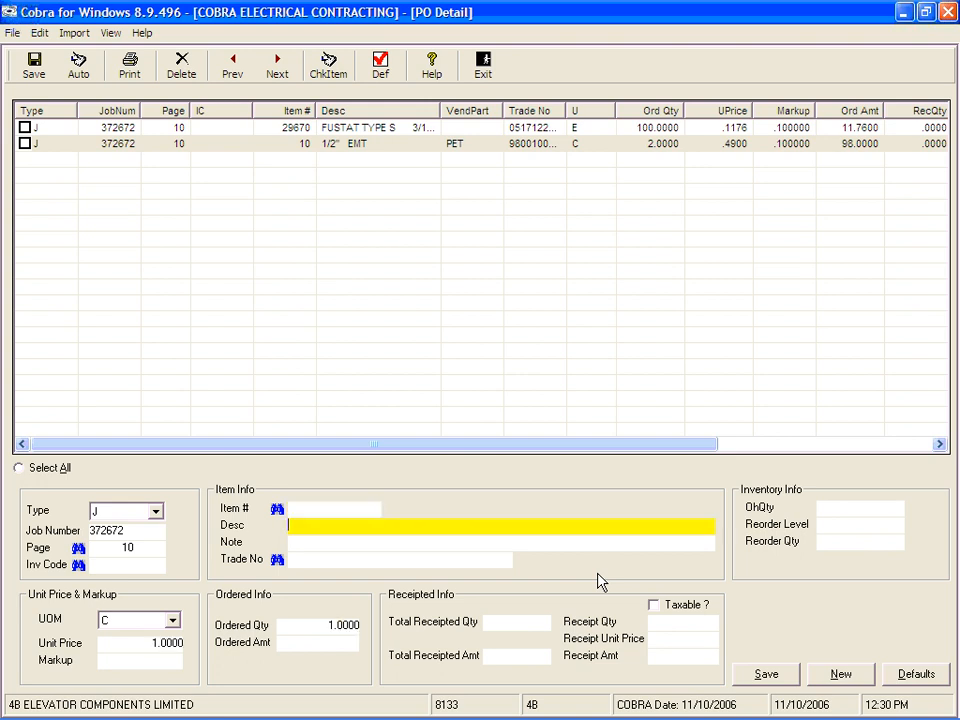
Step: Start a non-pricebook line described as LOT FIXTURE PACKAGE
{"action": "key", "text": "Tab"}
{"action": "type", "text": "LOT FIXTURE PACKAGE"}
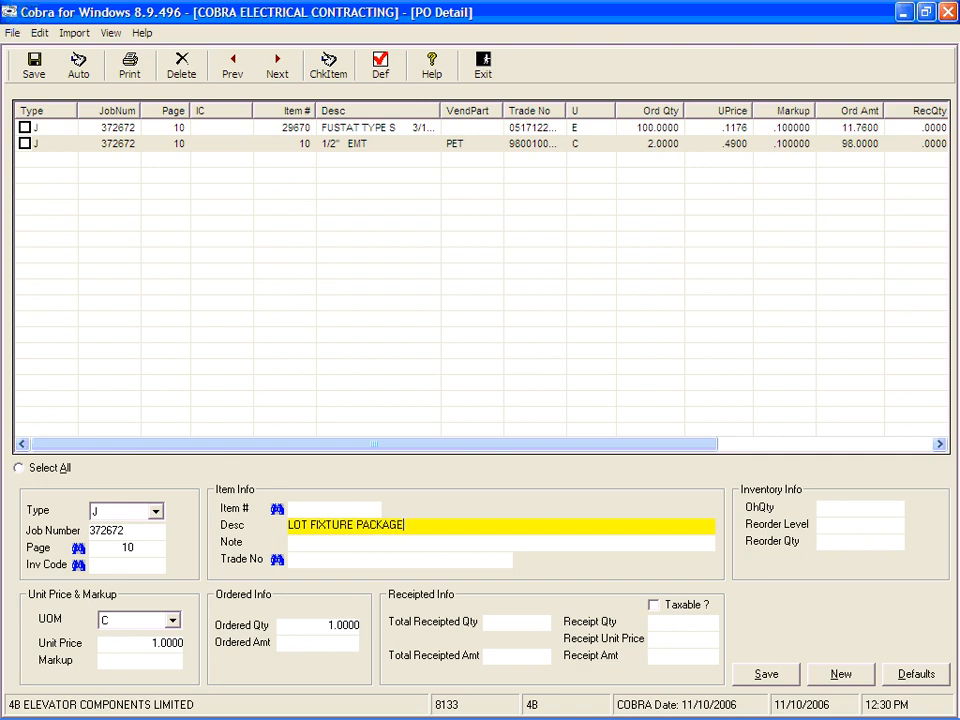
{"action": "key", "text": "Tab"}
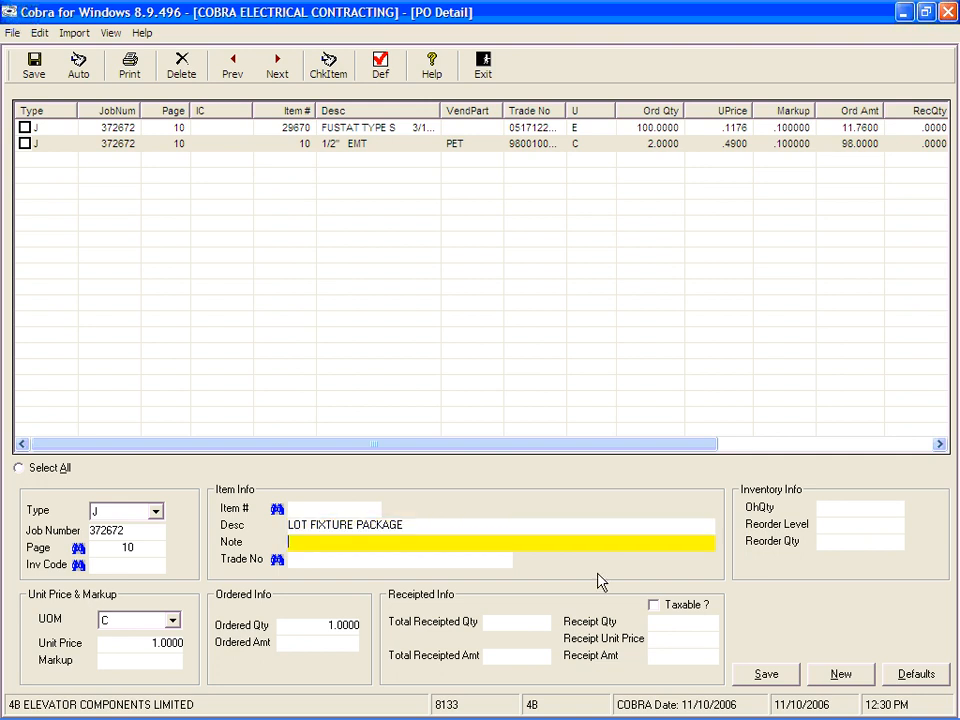
{"action": "key", "text": "Tab"}
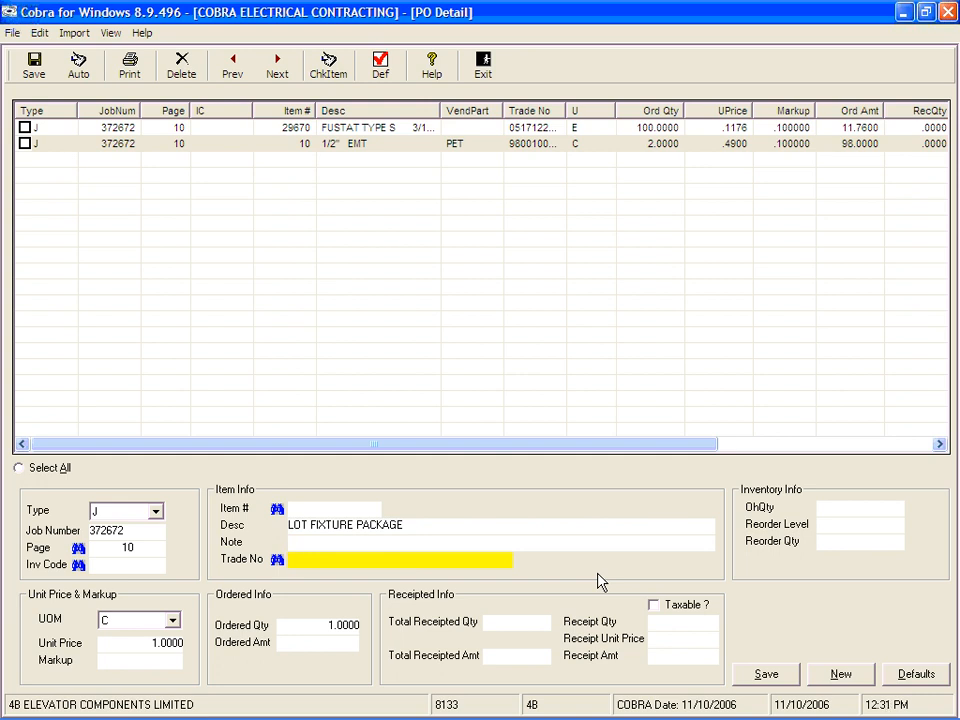
Step: Set the package line's unit to E, unit price 1200 and markup .1, save it, and leave the PO detail
{"action": "key", "text": "Tab"}
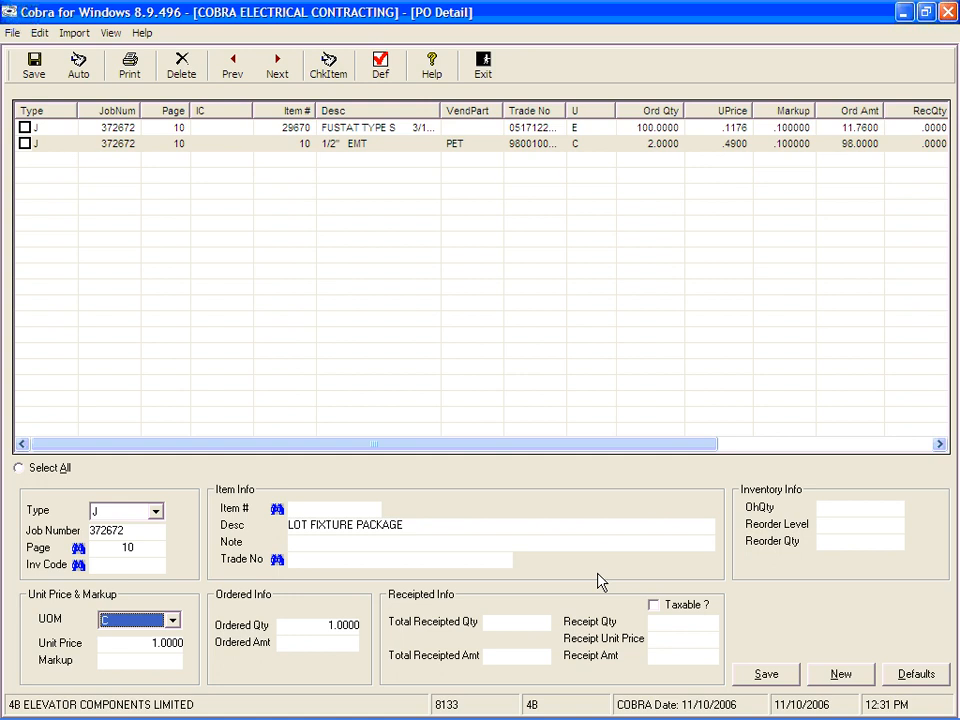
{"action": "key", "text": "Tab"}
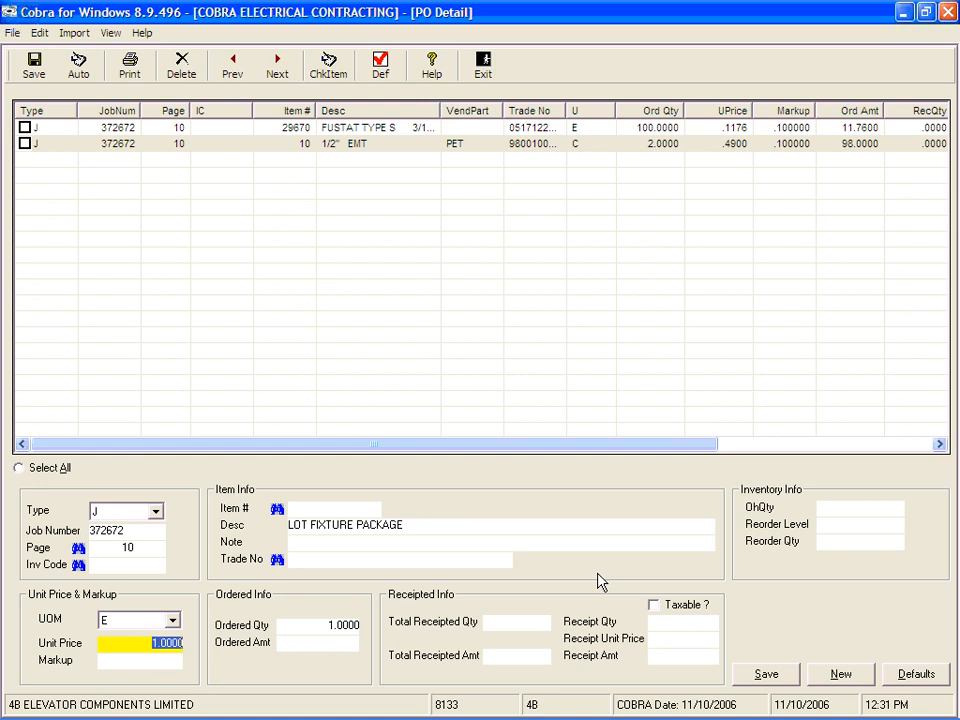
{"action": "type", "text": "1200"}
{"action": "key", "text": "Tab"}
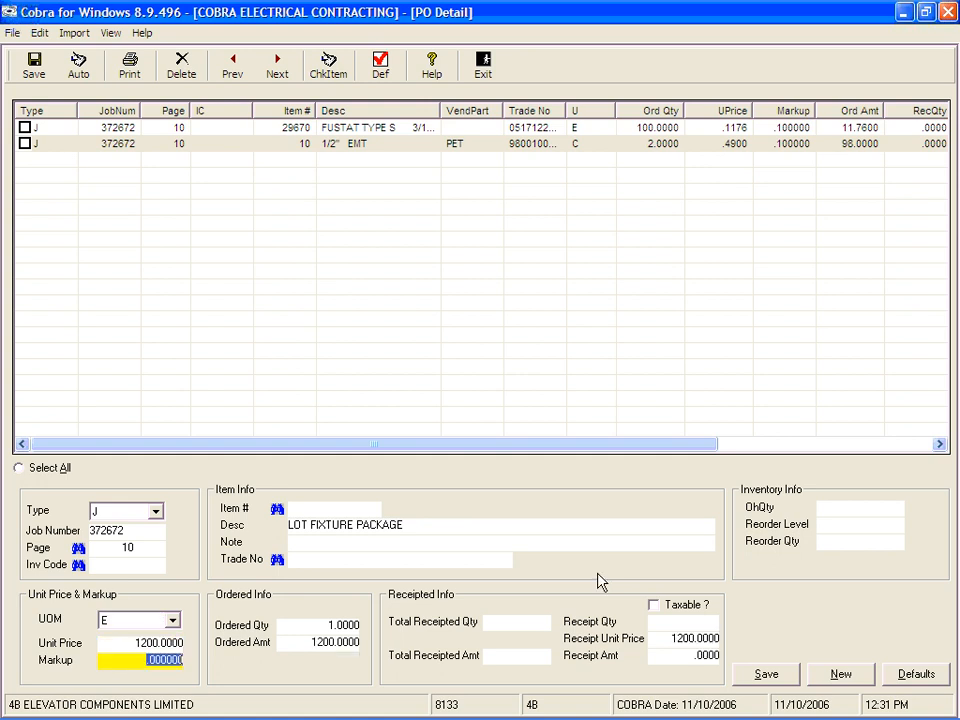
{"action": "type", "text": ".1"}
{"action": "key", "text": "Tab"}
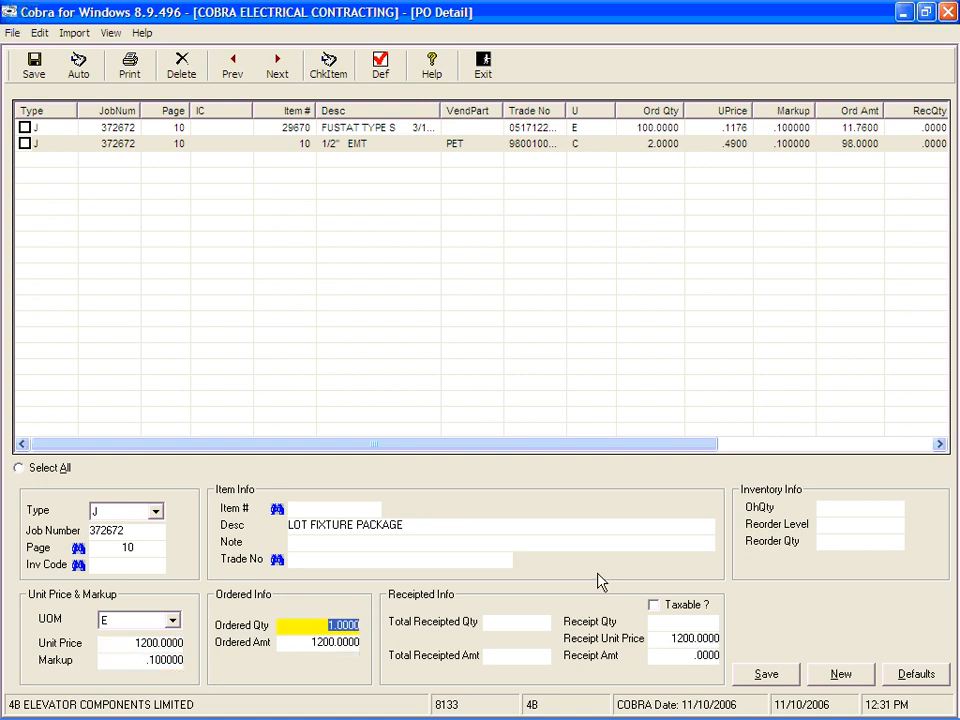
{"action": "key", "text": "Tab"}
{"action": "key", "text": "Tab"}
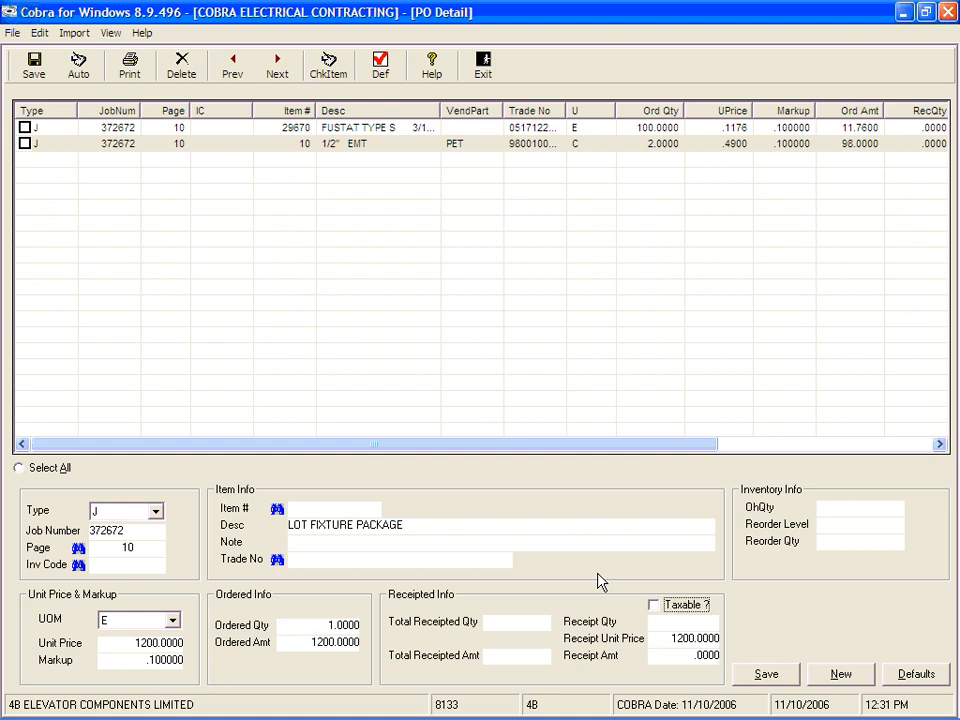
{"action": "left_click", "coordinate": [766, 674]}
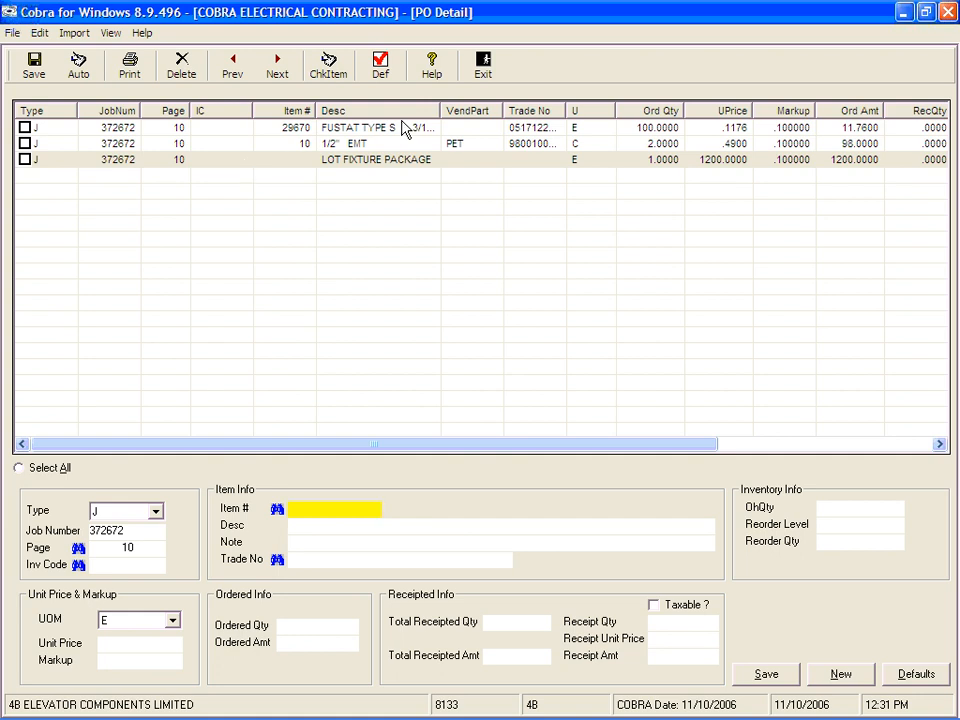
{"action": "left_click", "coordinate": [485, 66]}
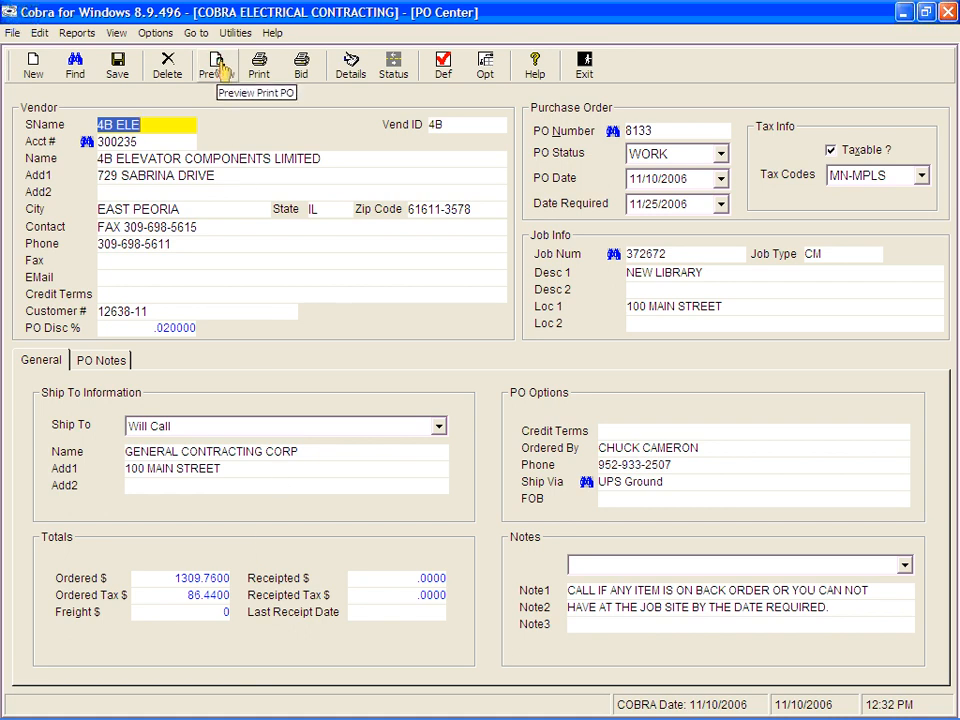
Step: Preview the printed purchase order, including its totals, and close the preview
{"action": "left_click", "coordinate": [222, 70]}
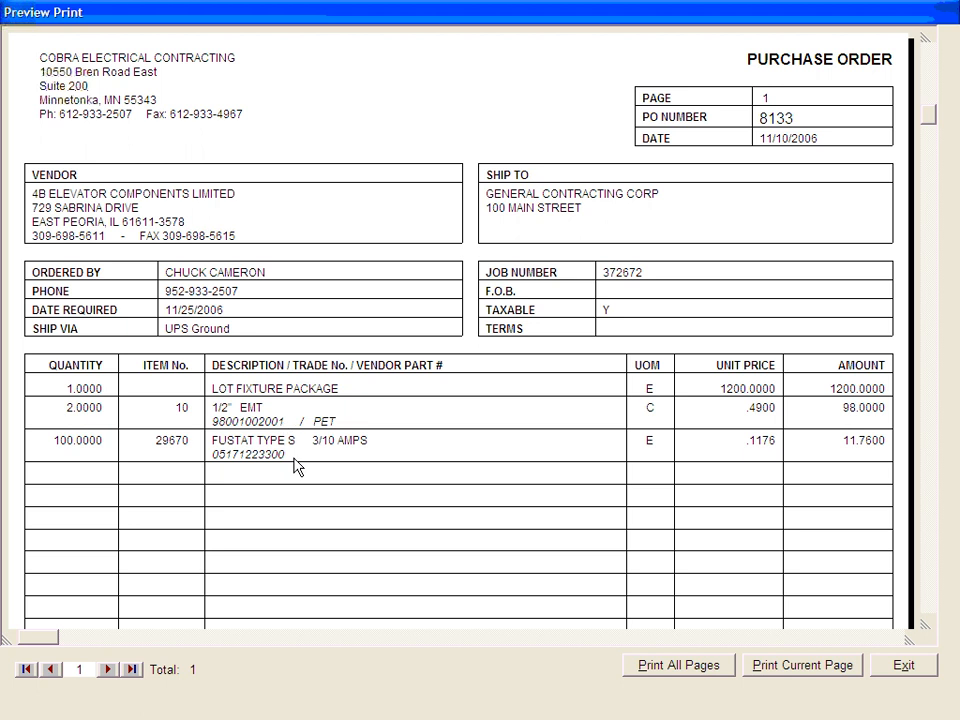
{"action": "left_click", "coordinate": [928, 625]}
{"action": "left_click_drag", "start_coordinate": [928, 625], "coordinate": [928, 627]}
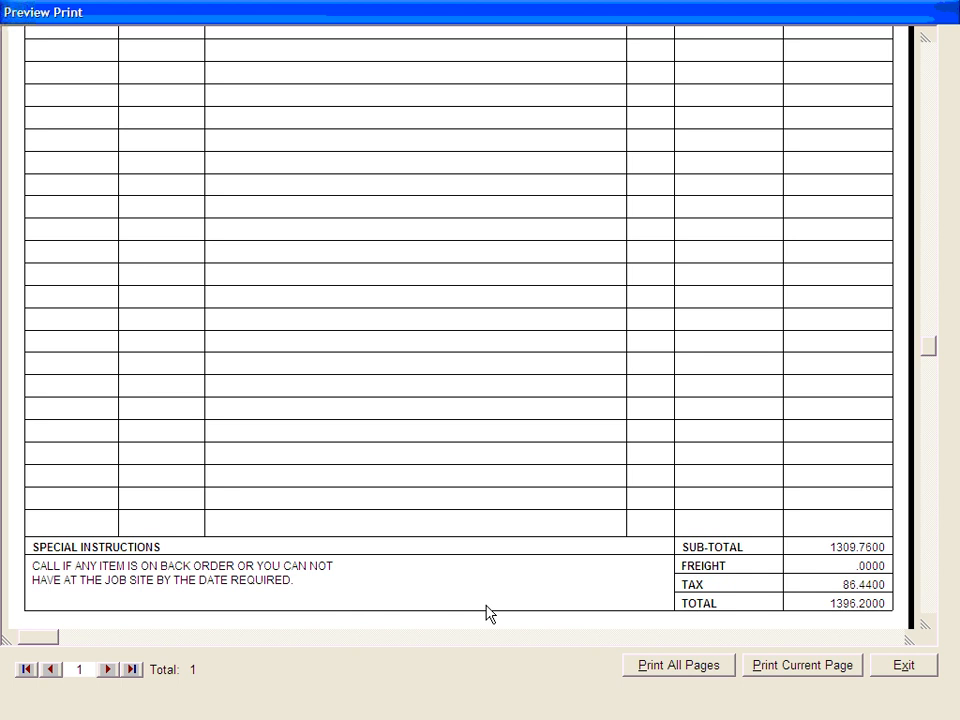
{"action": "left_click", "coordinate": [899, 674]}
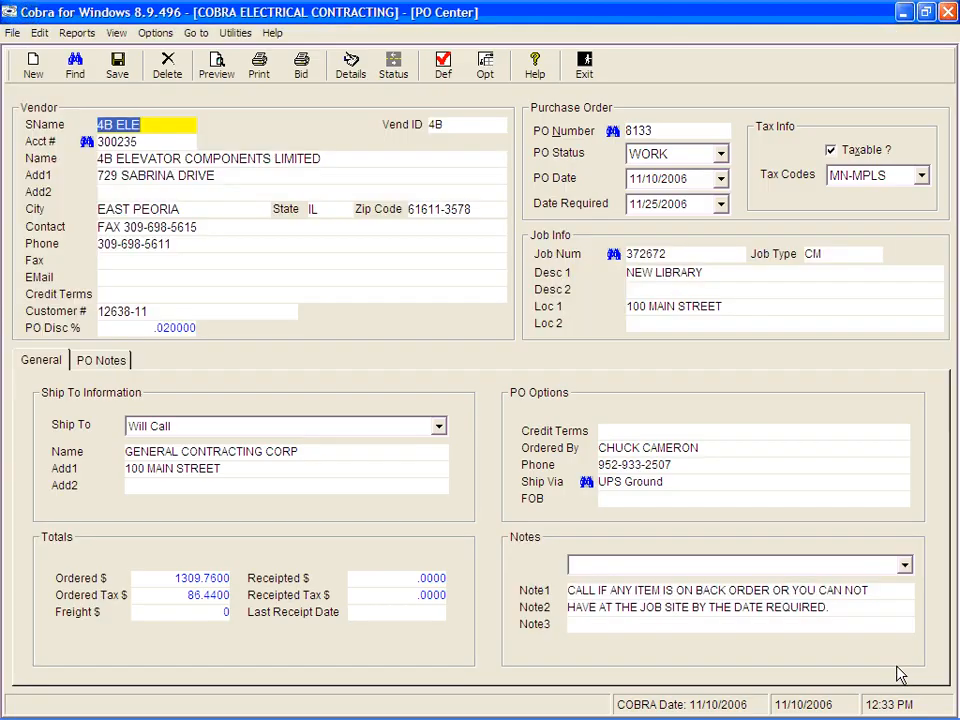
Step: Open the Job Center in Job Master Pro and look up job 372672
{"action": "right_click", "coordinate": [577, 412]}
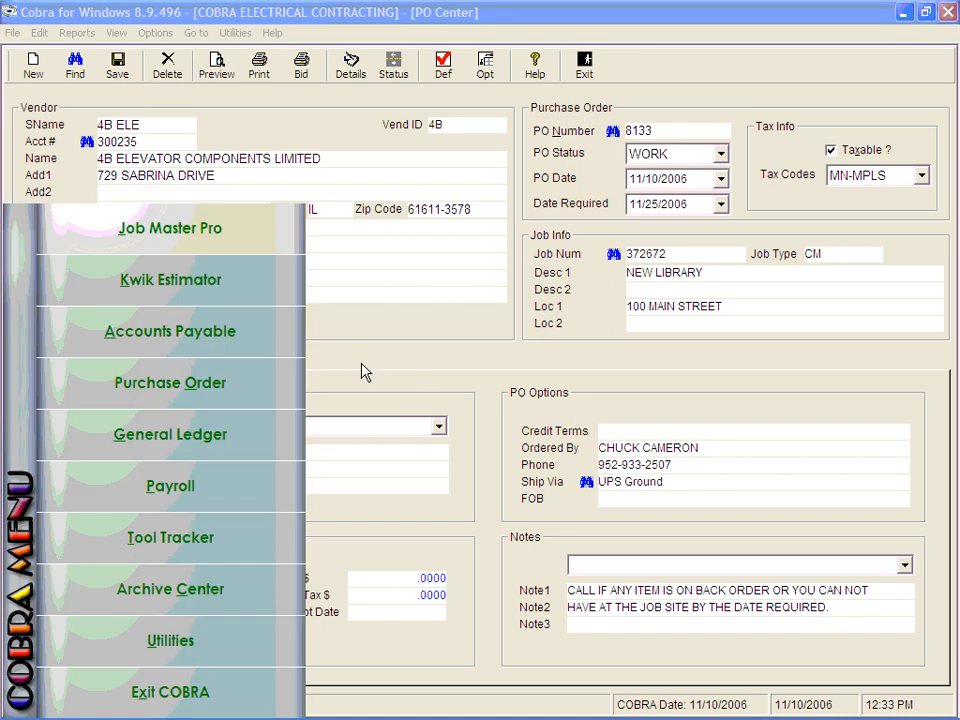
{"action": "left_click", "coordinate": [155, 240]}
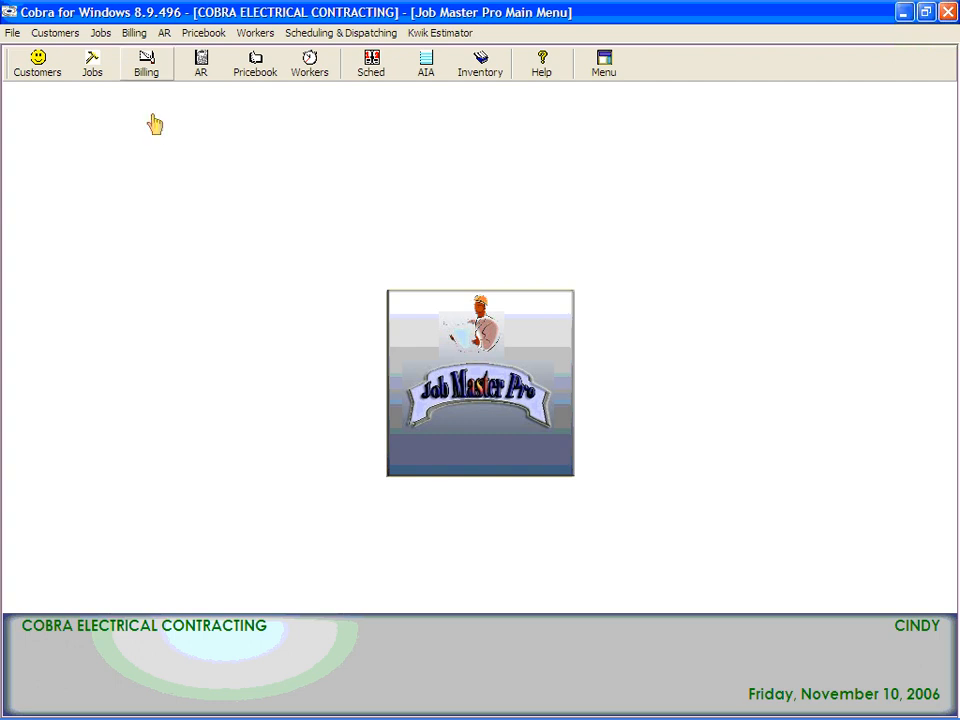
{"action": "left_click", "coordinate": [92, 64]}
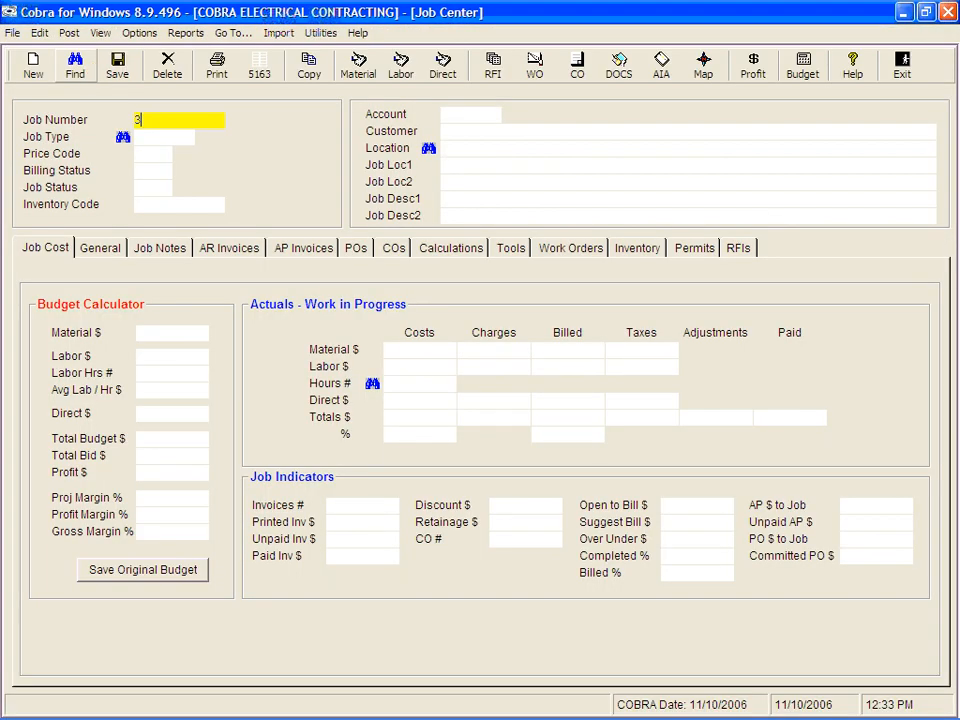
{"action": "type", "text": "372672"}
{"action": "key", "text": "Tab"}
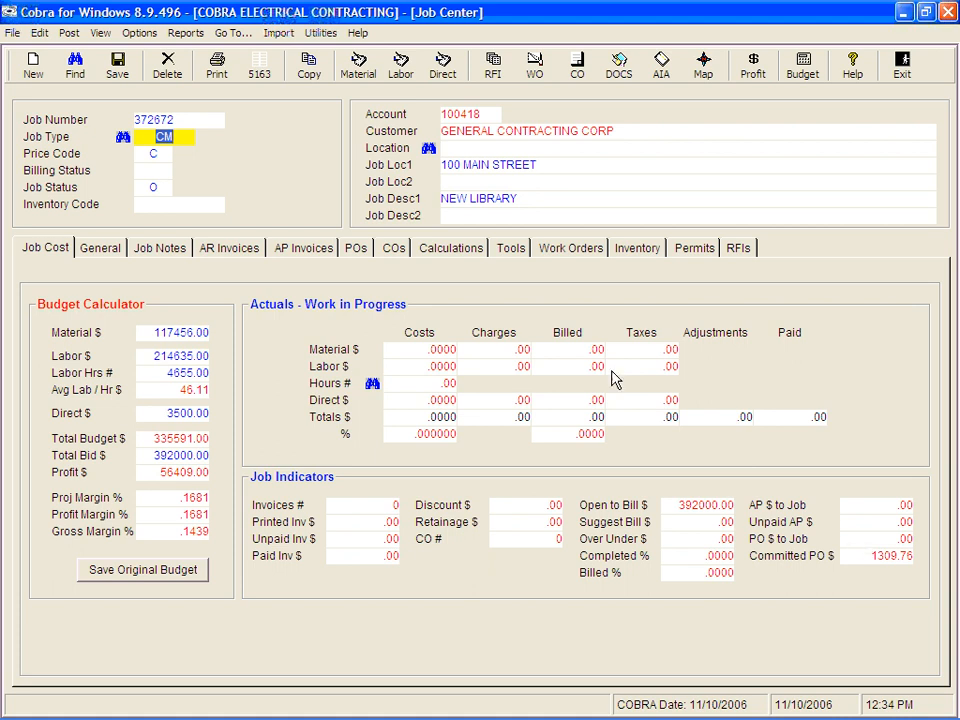
Step: Open the job's material posting, scroll across its columns, and close it
{"action": "left_click", "coordinate": [360, 64]}
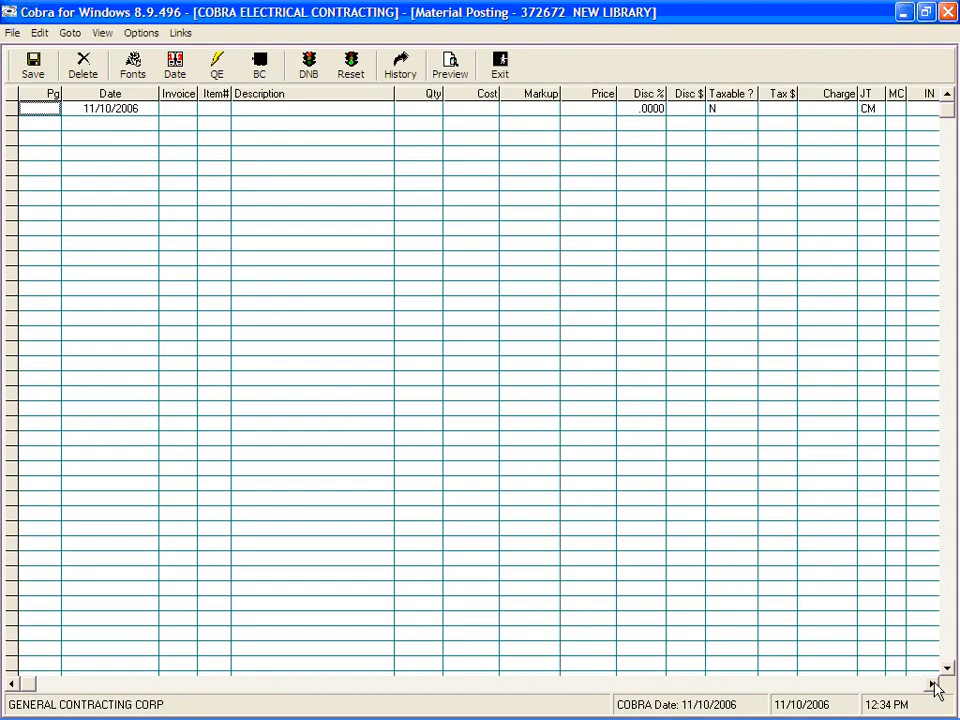
{"action": "left_click", "coordinate": [931, 684]}
{"action": "left_click", "coordinate": [931, 684]}
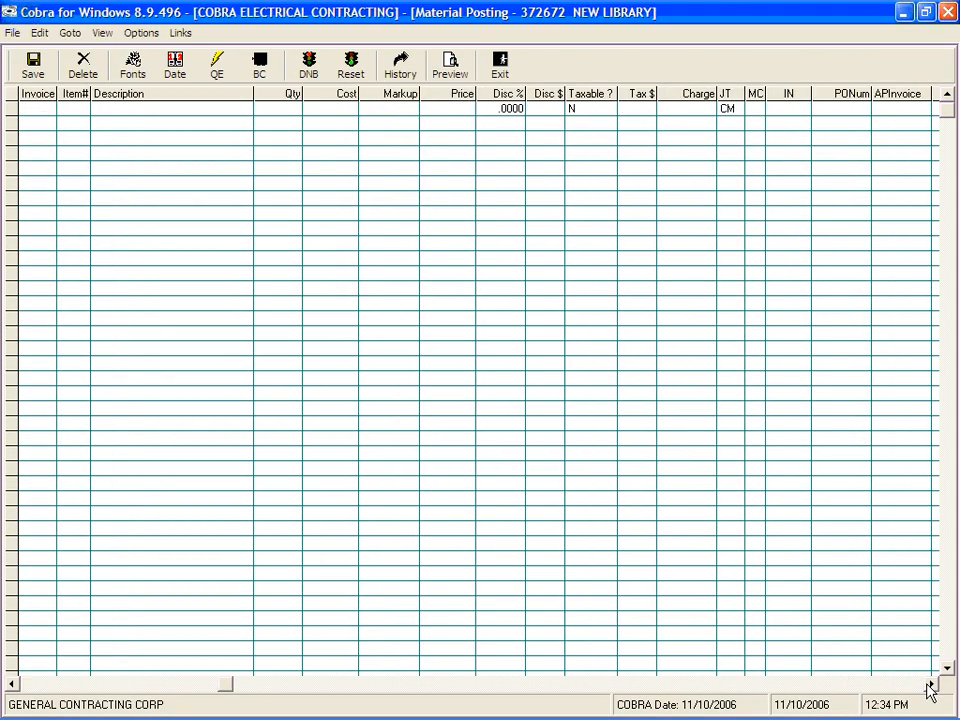
{"action": "left_click", "coordinate": [931, 684]}
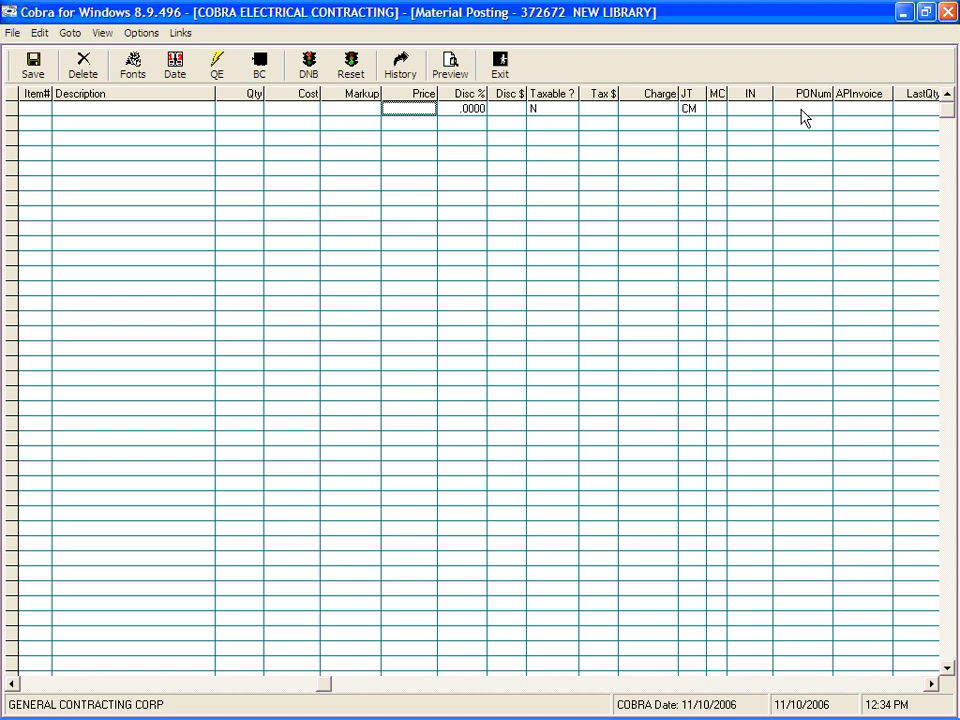
{"action": "left_click", "coordinate": [501, 70]}
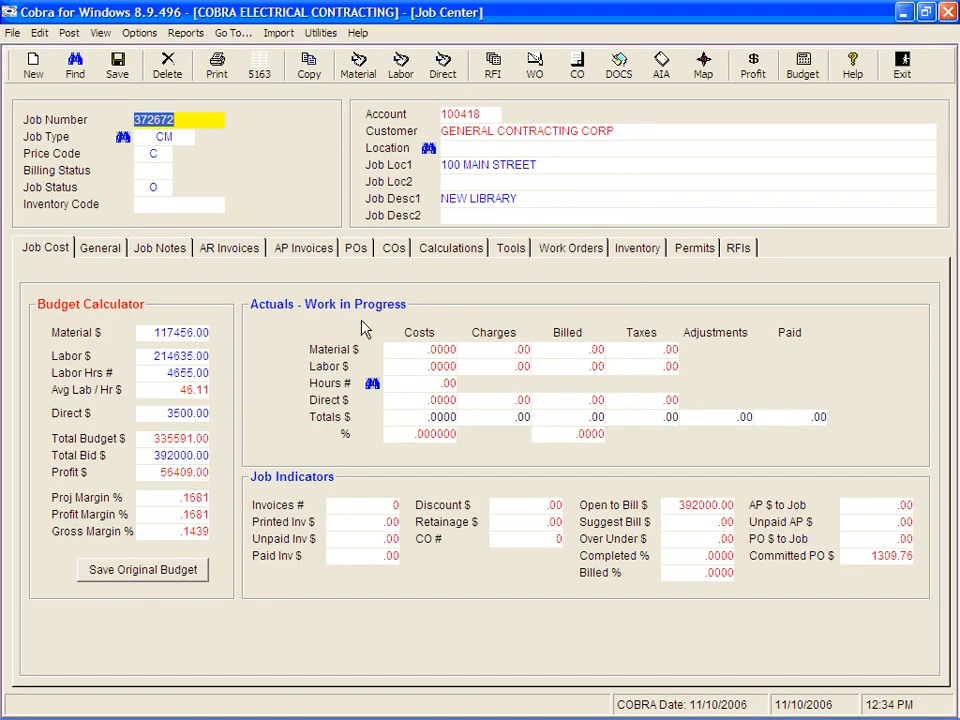
Step: Preview purchase order 8133 from the job's PO list and close the preview
{"action": "left_click", "coordinate": [355, 250]}
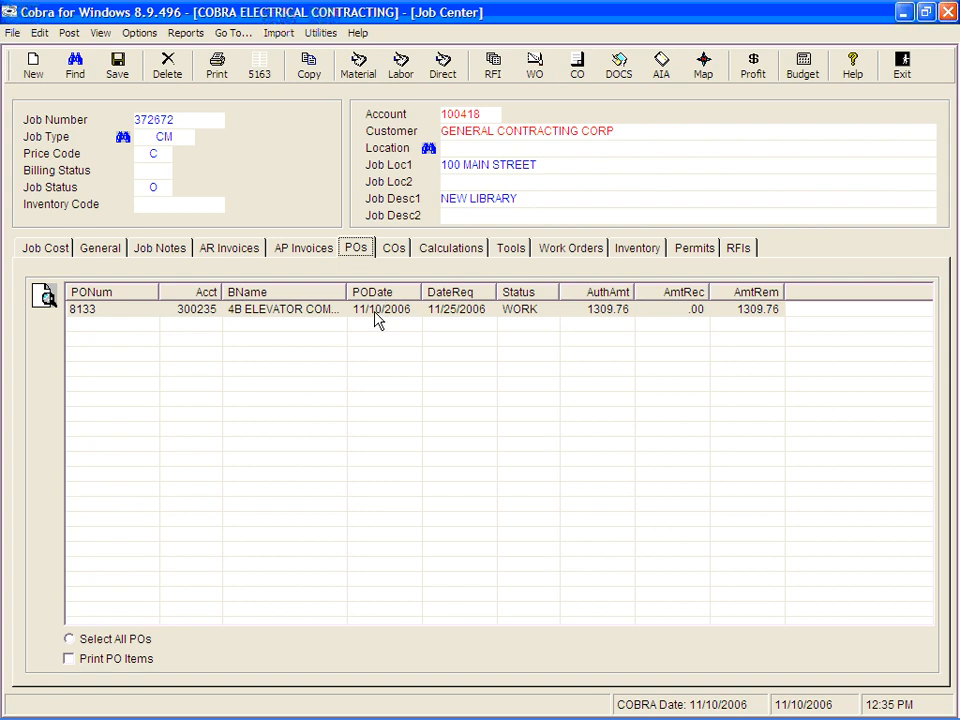
{"action": "left_click", "coordinate": [531, 316]}
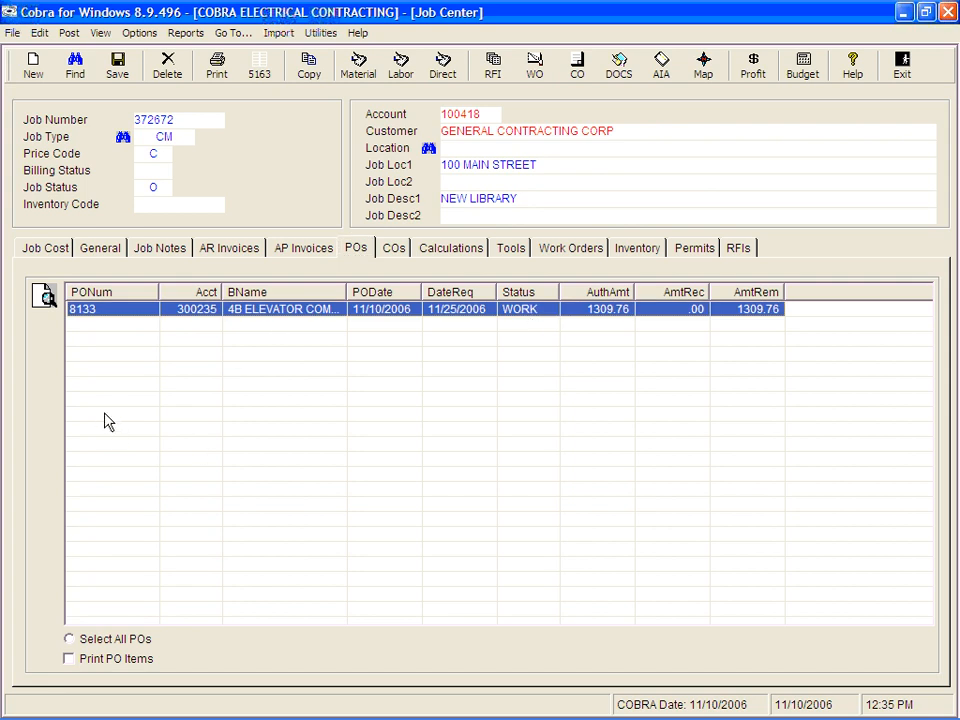
{"action": "left_click", "coordinate": [43, 295]}
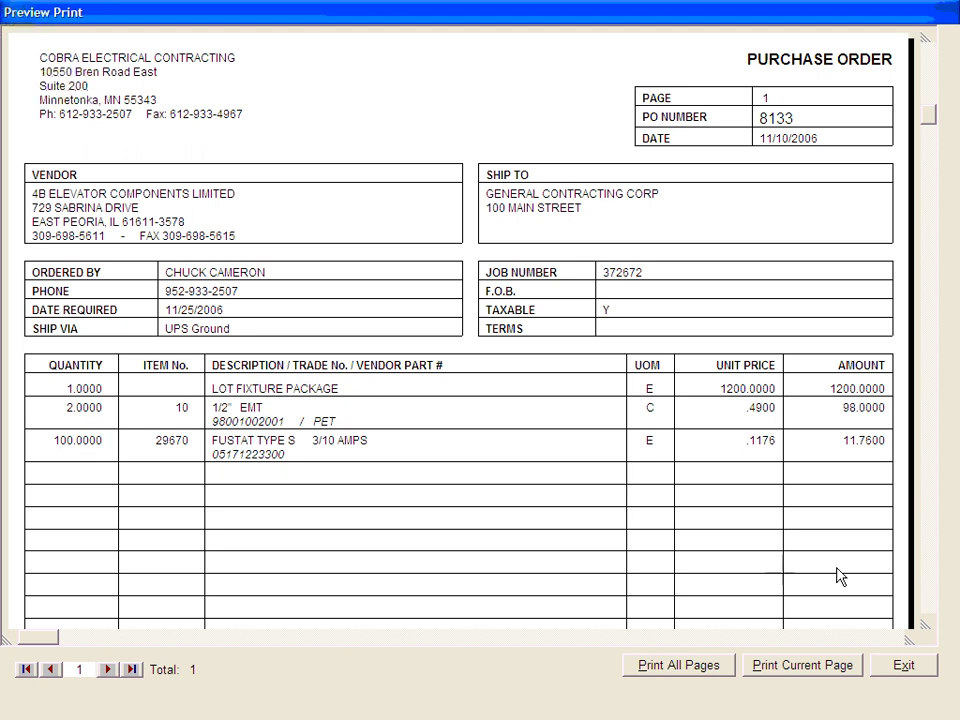
{"action": "left_click", "coordinate": [904, 667]}
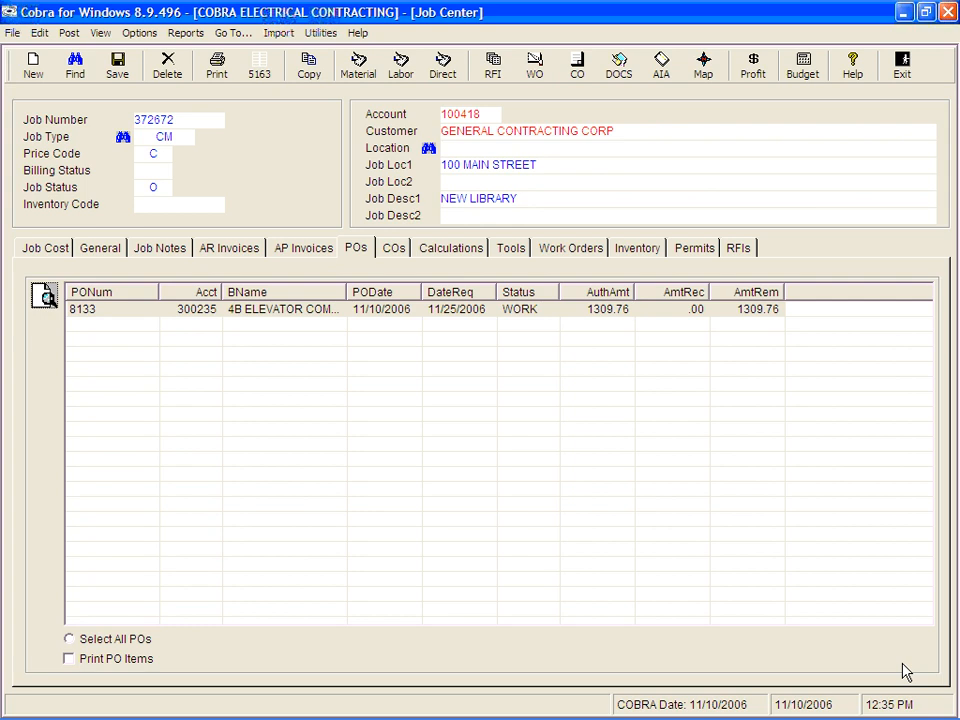
Step: Open PO 8133 in the PO Center and launch the PO Back Ordered Items report
{"action": "double_click", "coordinate": [305, 311]}
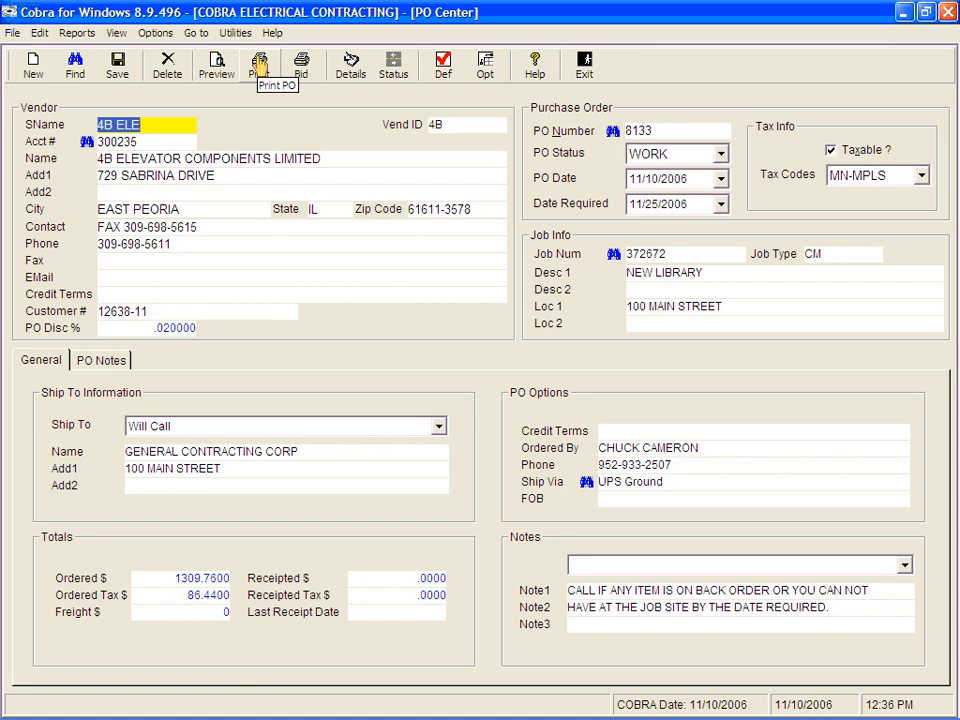
{"action": "left_click", "coordinate": [259, 66]}
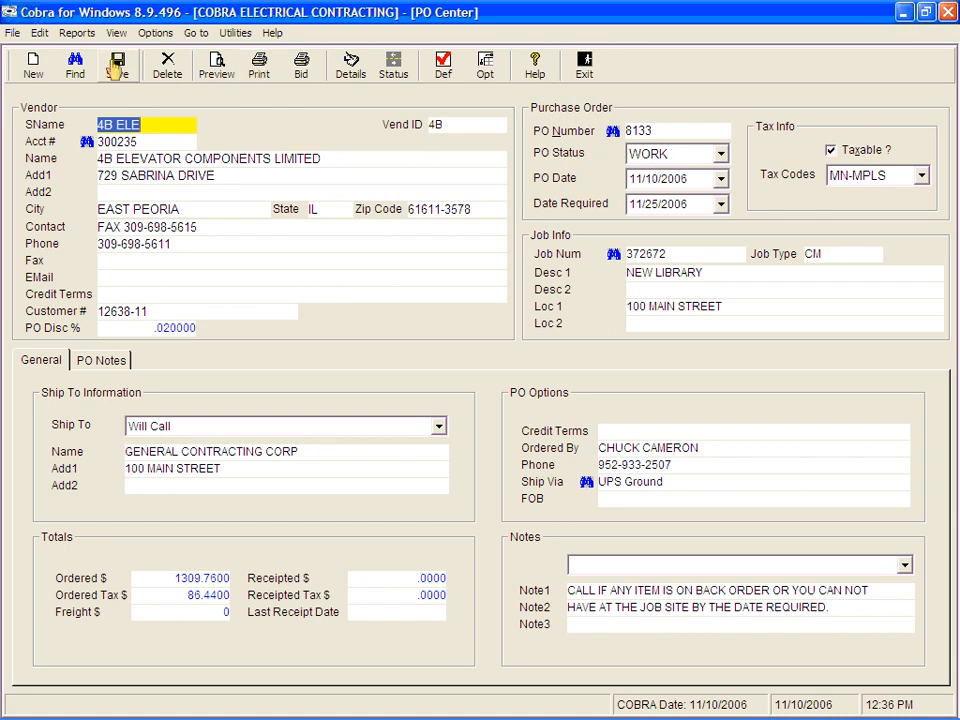
{"action": "left_click", "coordinate": [80, 33]}
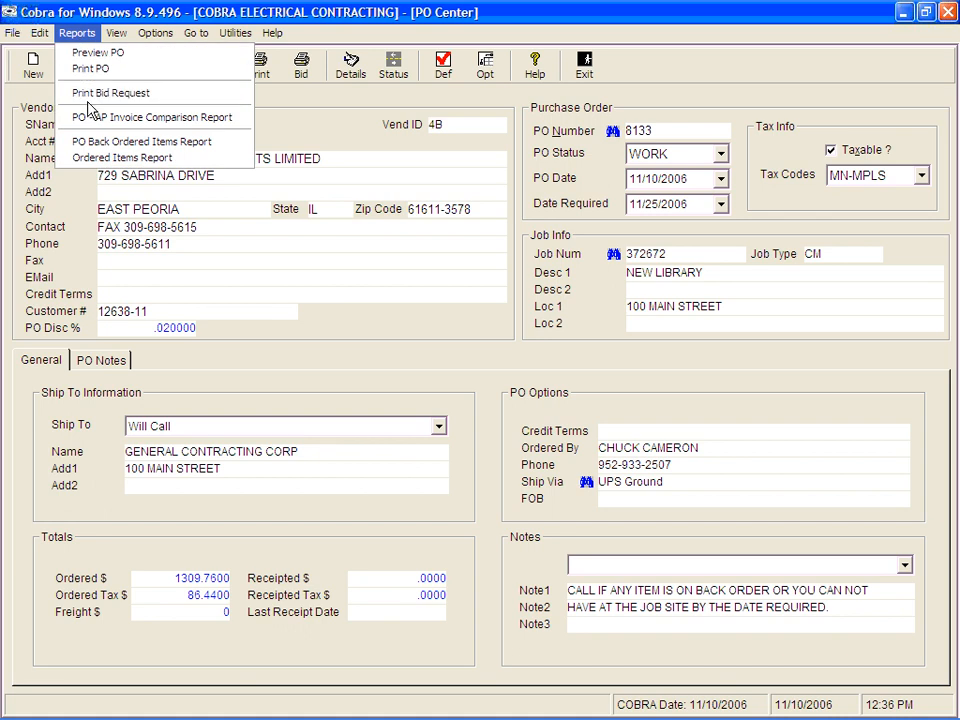
{"action": "left_click", "coordinate": [92, 141]}
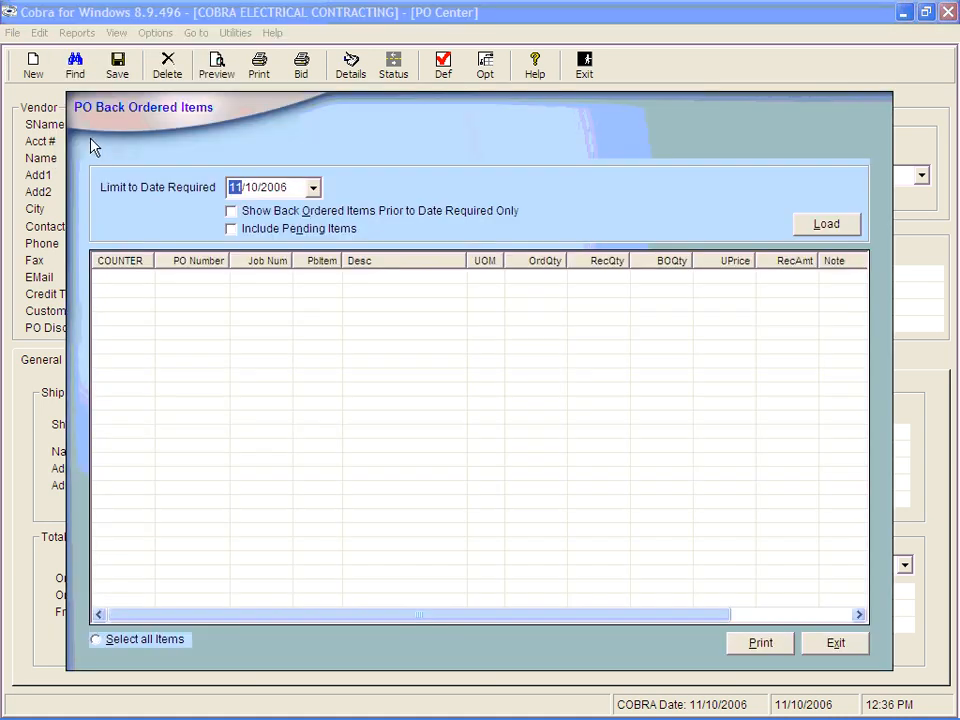
Step: Limit the back-ordered items to date required 11/25/2006 and load them
{"action": "left_click", "coordinate": [252, 188]}
{"action": "type", "text": "25"}
{"action": "left_click", "coordinate": [822, 226]}
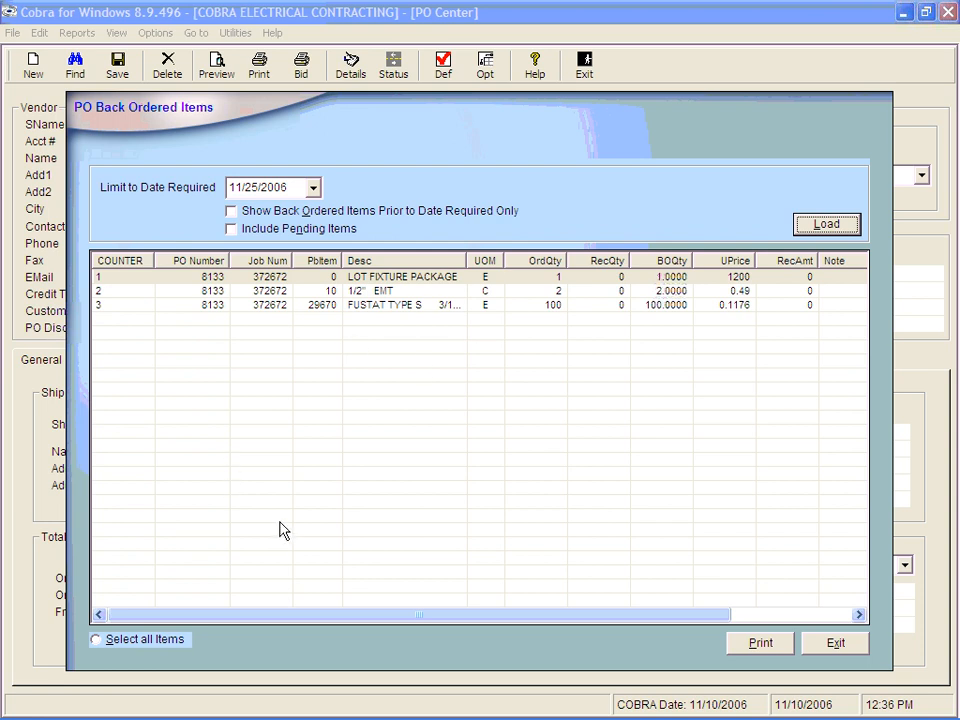
Step: Sort the back-ordered items by job number, select all three lines, and exit the window
{"action": "left_click", "coordinate": [274, 262]}
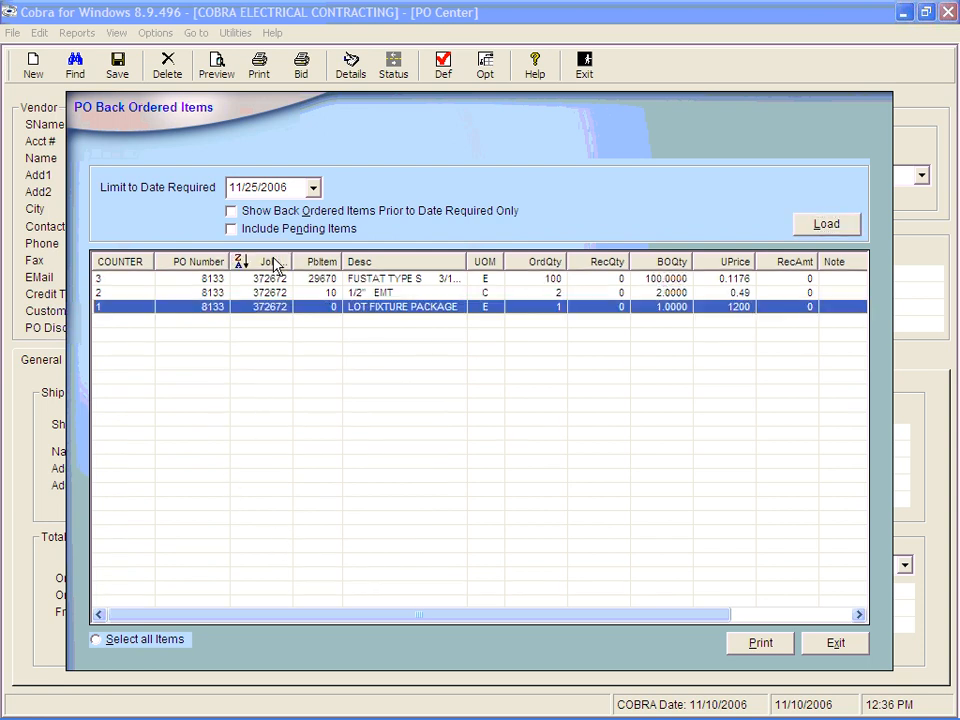
{"action": "left_click", "coordinate": [270, 280], "text": "ctrl"}
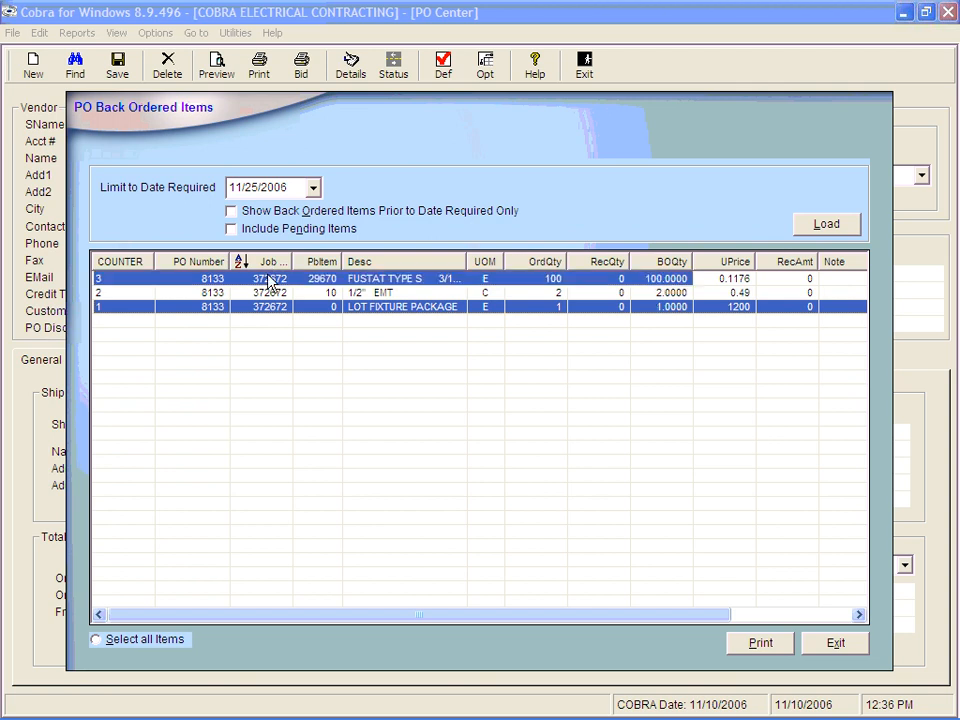
{"action": "left_click", "coordinate": [272, 293], "text": "ctrl"}
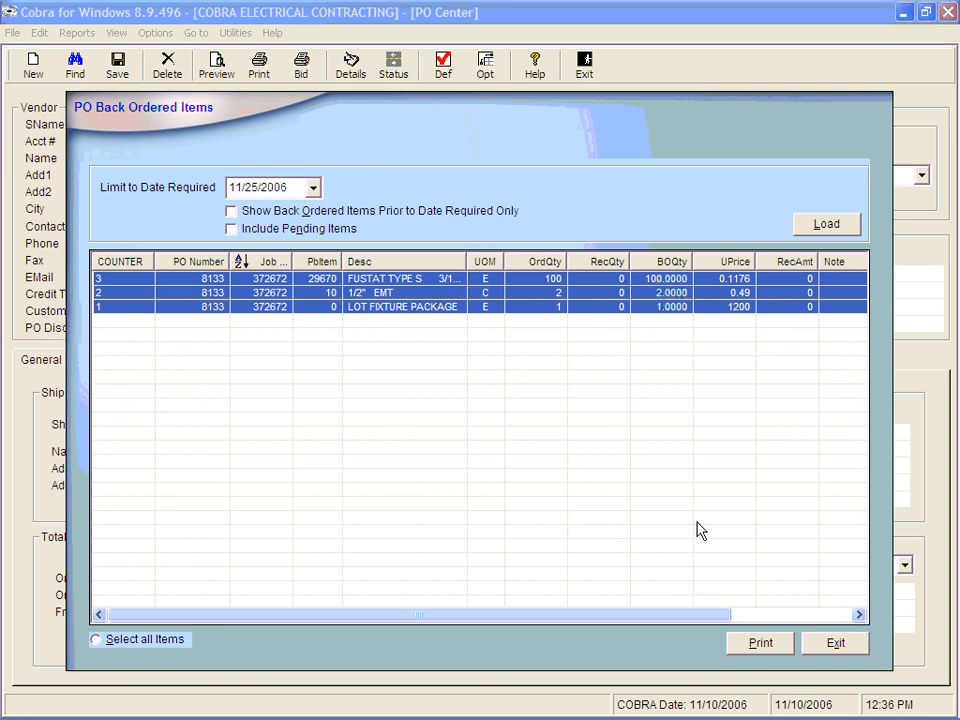
{"action": "left_click", "coordinate": [836, 645]}
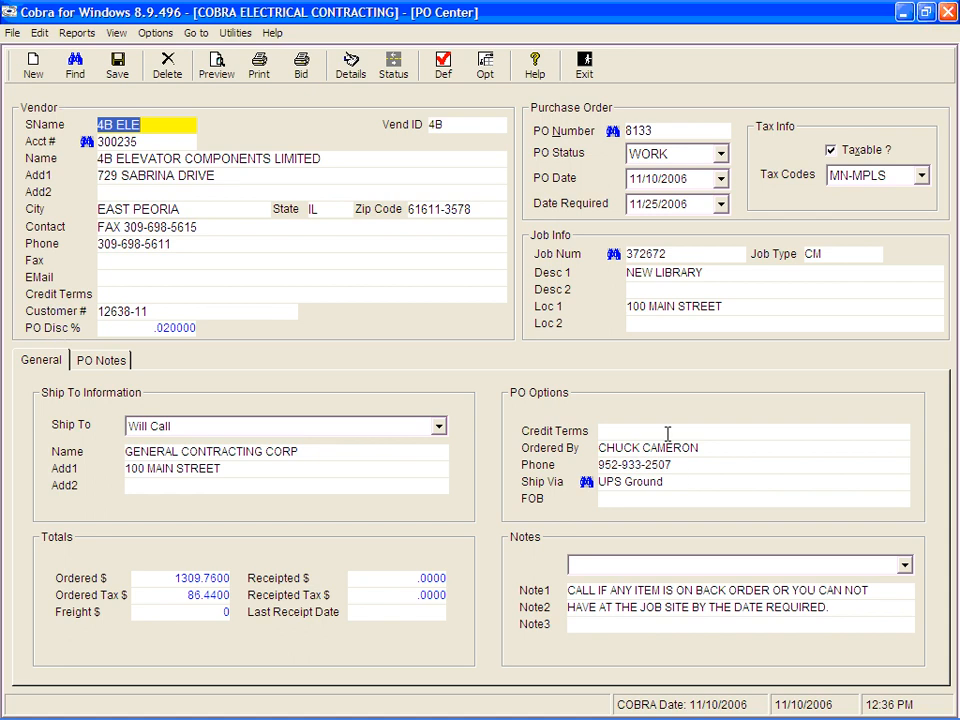